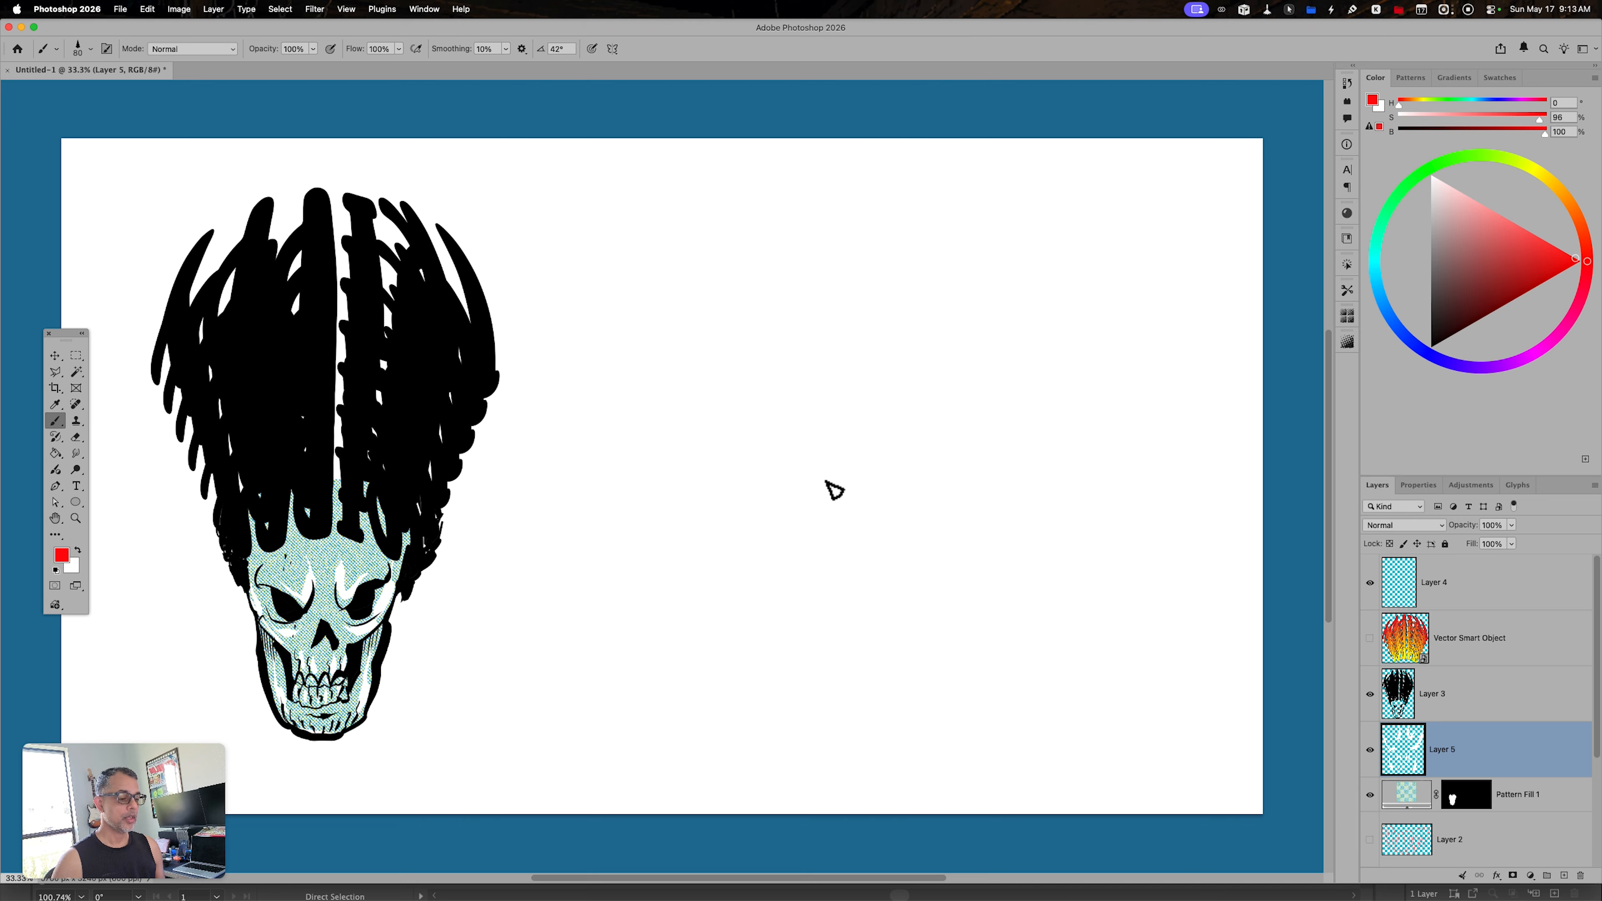
Switch to Illustrator and create a new 612 x 792 pt print document.
{"action": "key", "text": "super+Tab"}
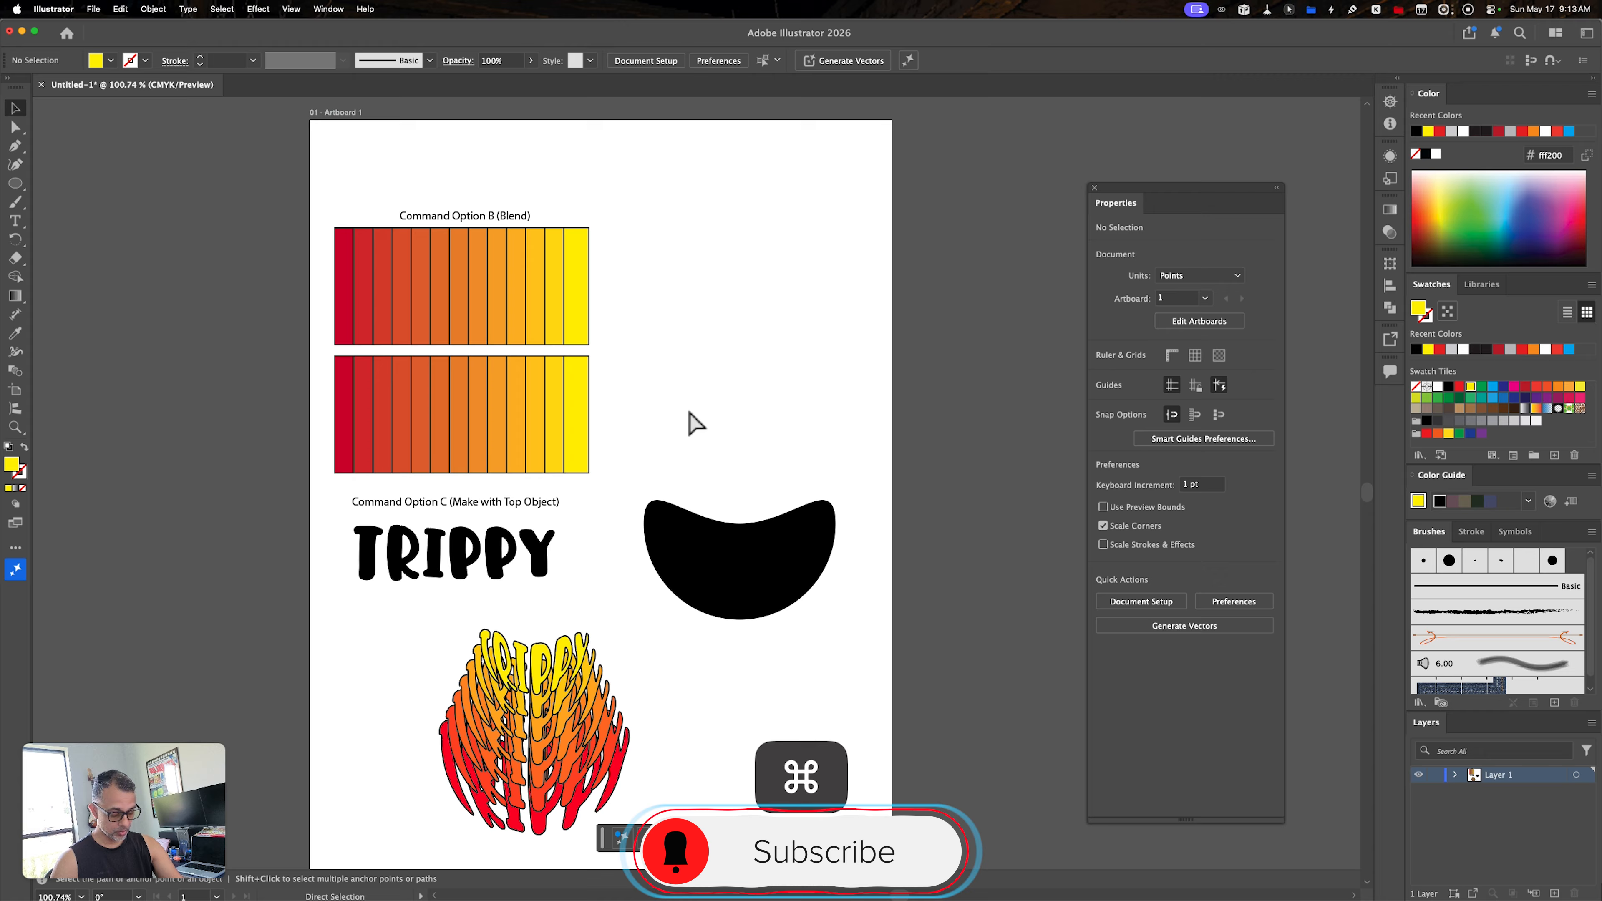
{"action": "key", "text": "super+n"}
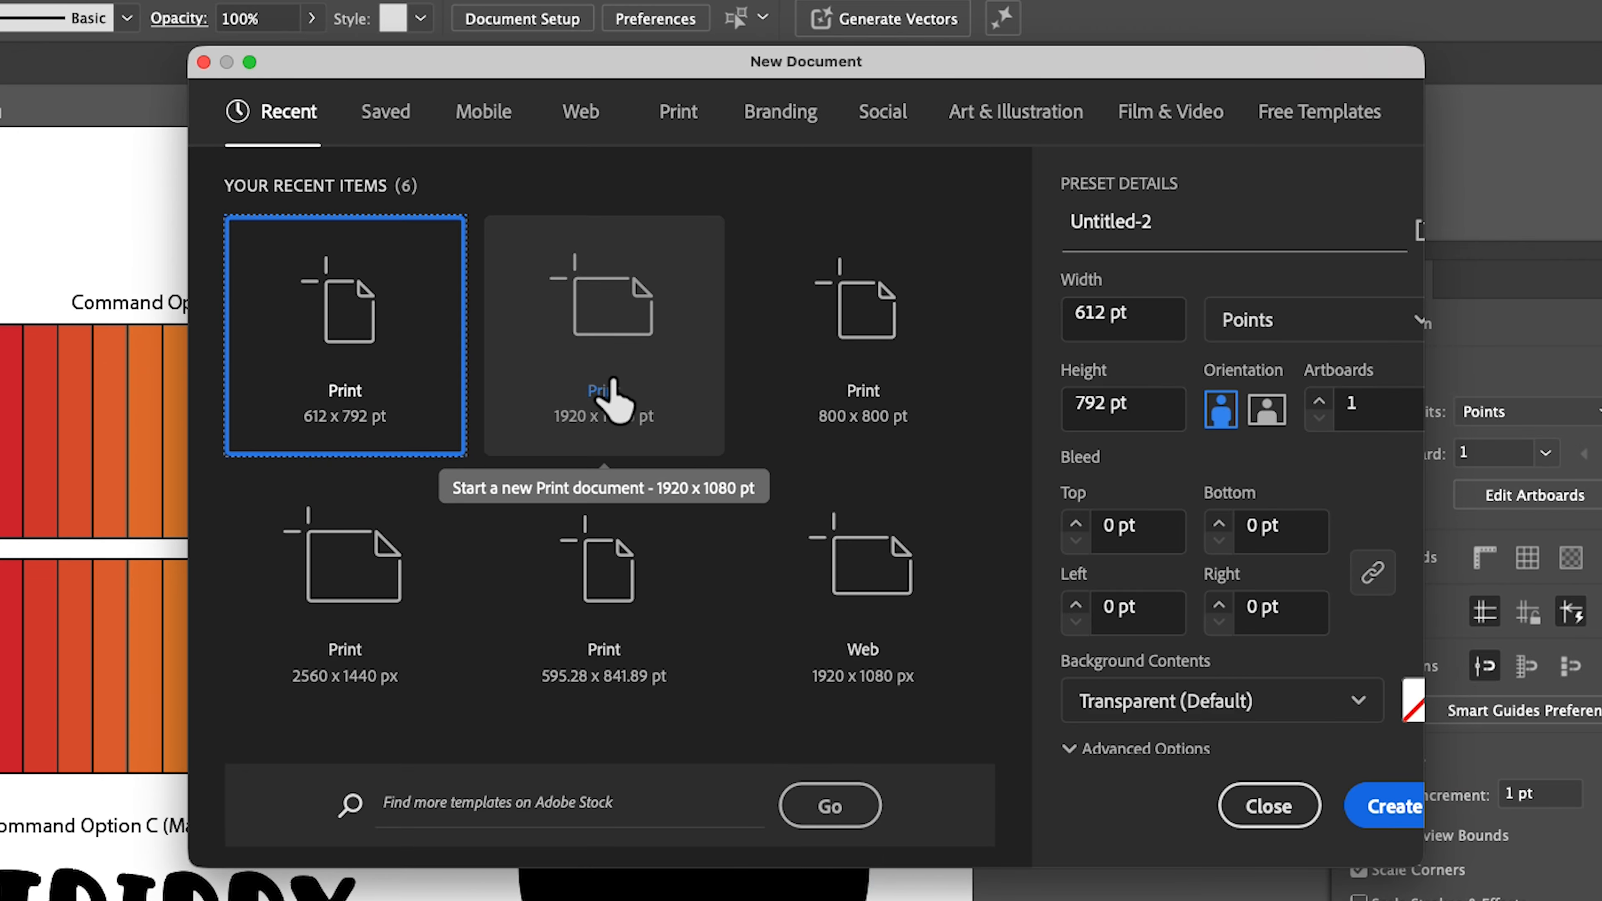
{"action": "double_click", "coordinate": [364, 313]}
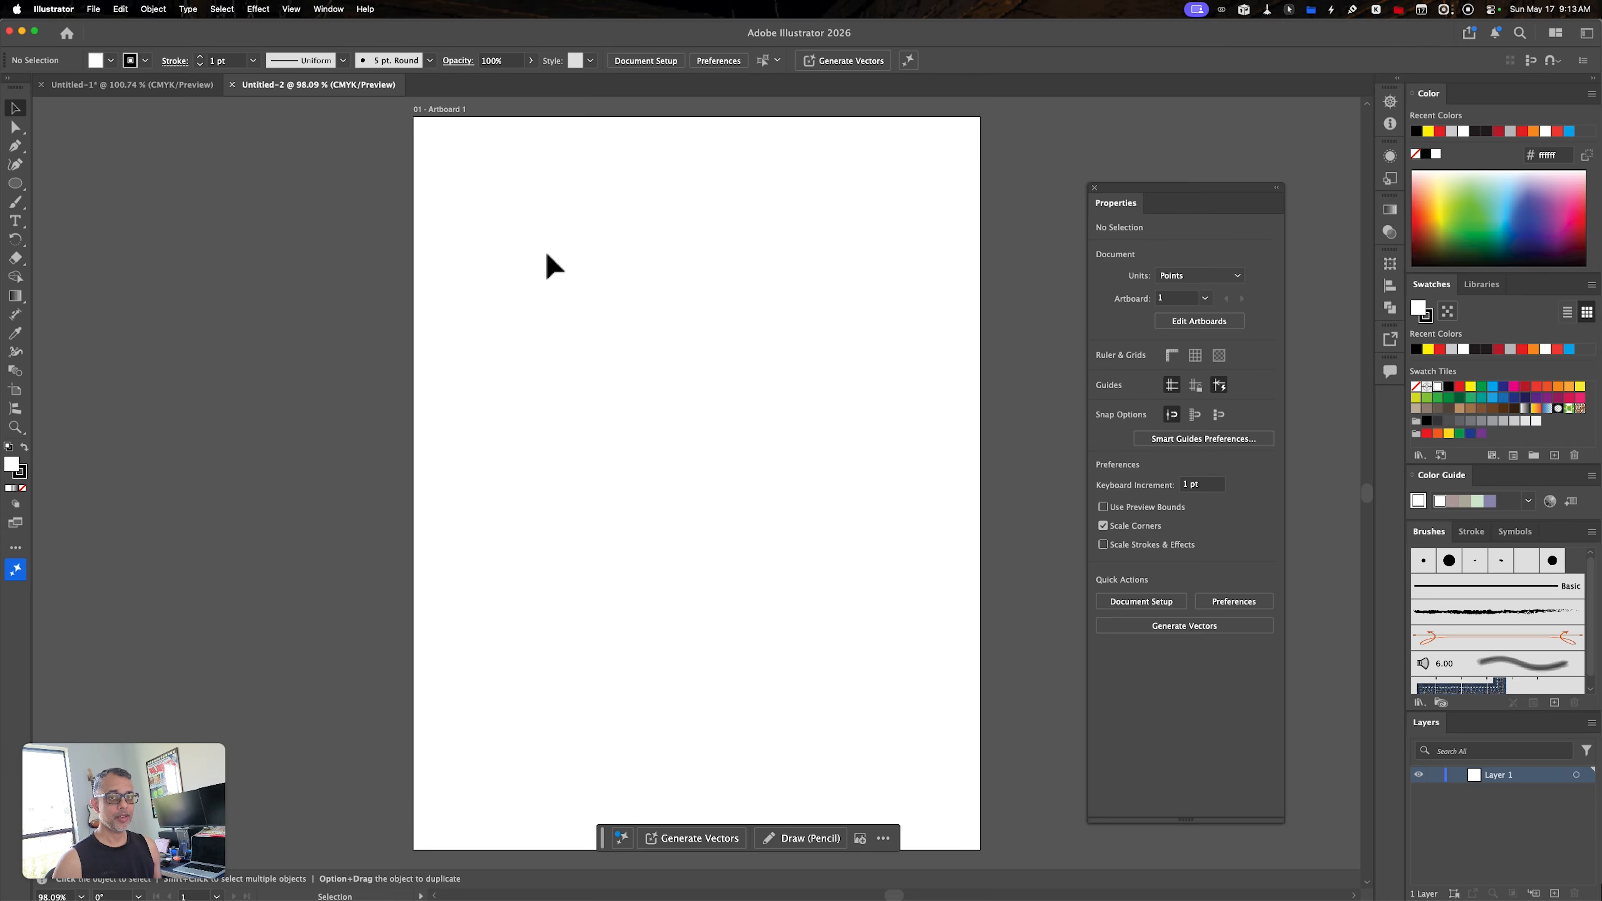
Draw a tall rectangle about 50 pt wide and 225 pt high in the artboard's upper left area.
{"action": "left_click", "coordinate": [16, 183]}
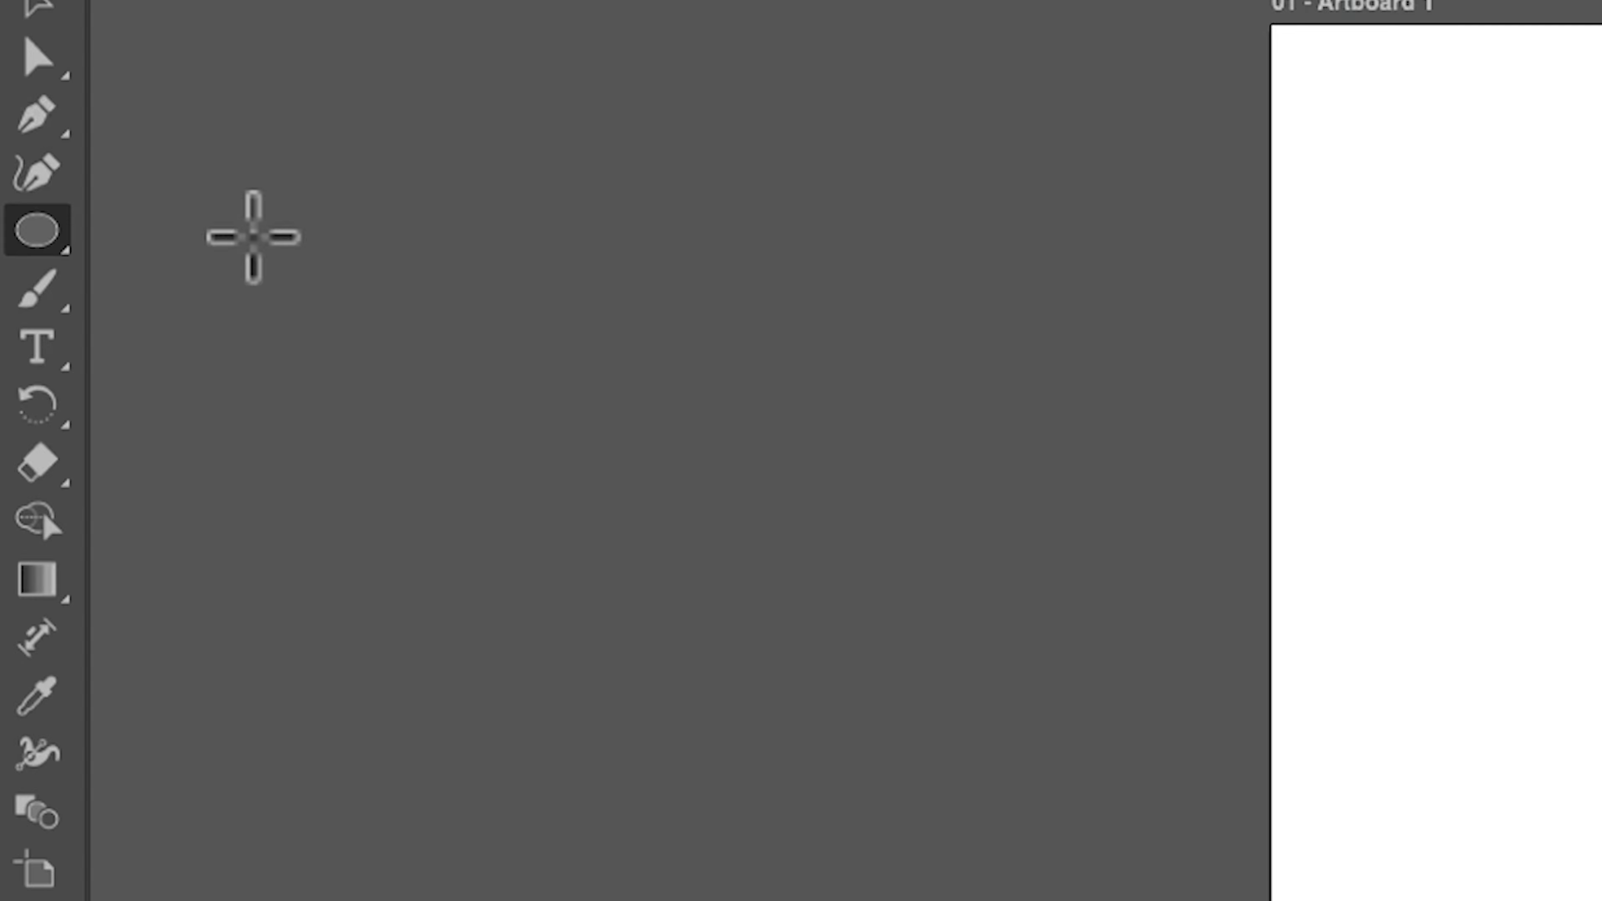
{"action": "left_click_drag", "start_coordinate": [51, 240], "coordinate": [257, 247]}
{"action": "left_click_drag", "start_coordinate": [221, 118], "coordinate": [302, 481]}
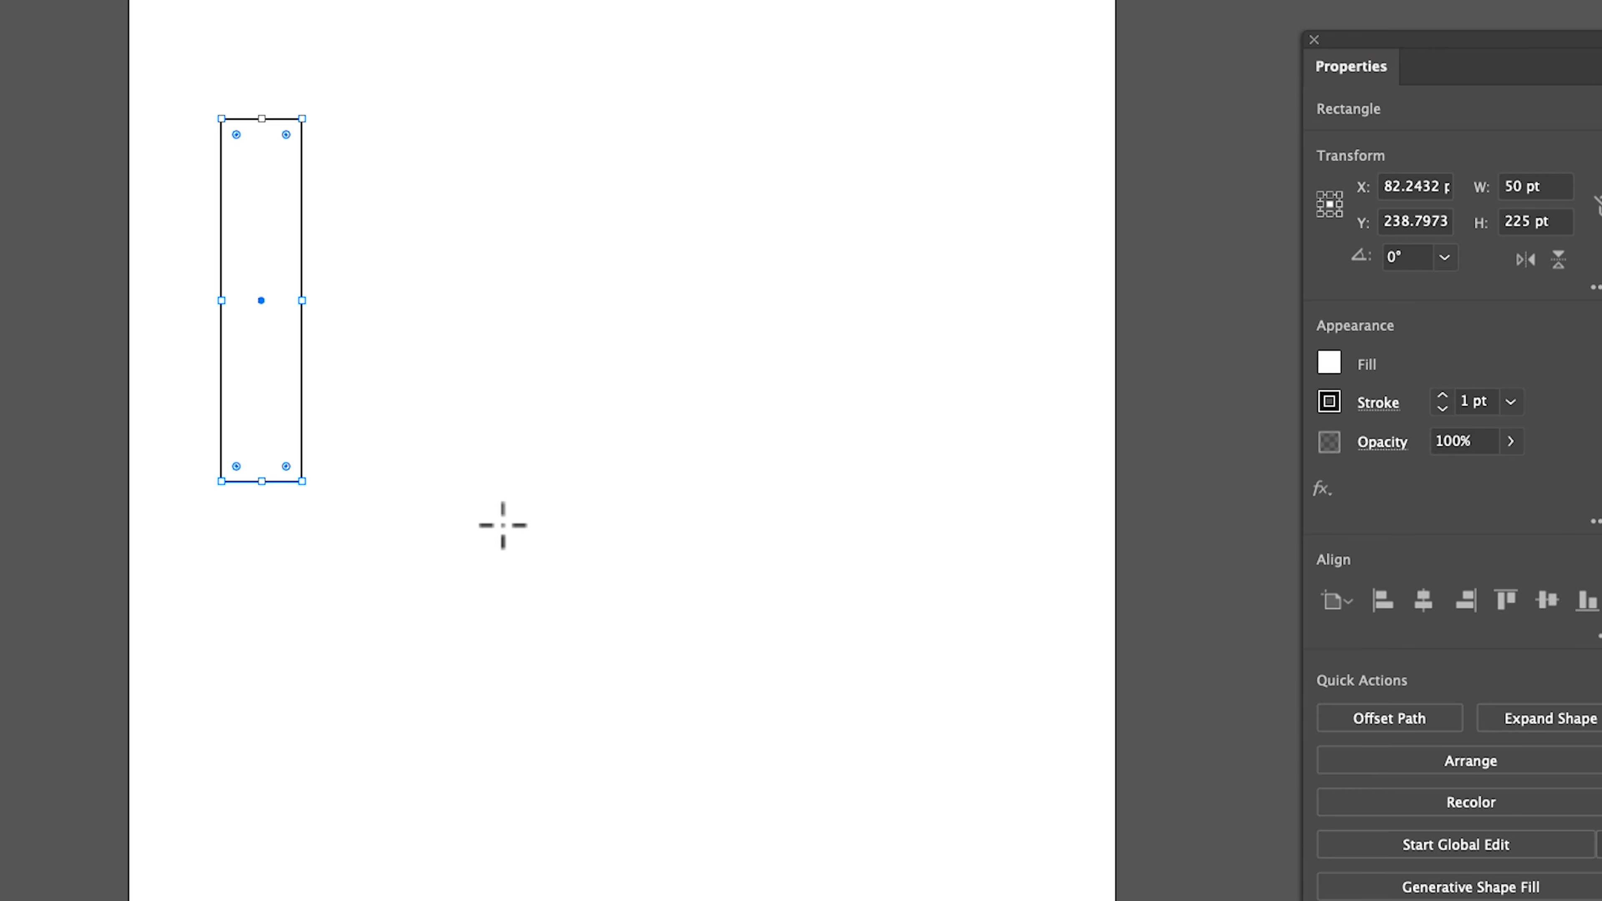
Fill the rectangle with dark red and set its black stroke to 3 pt.
{"action": "left_click", "coordinate": [1330, 365]}
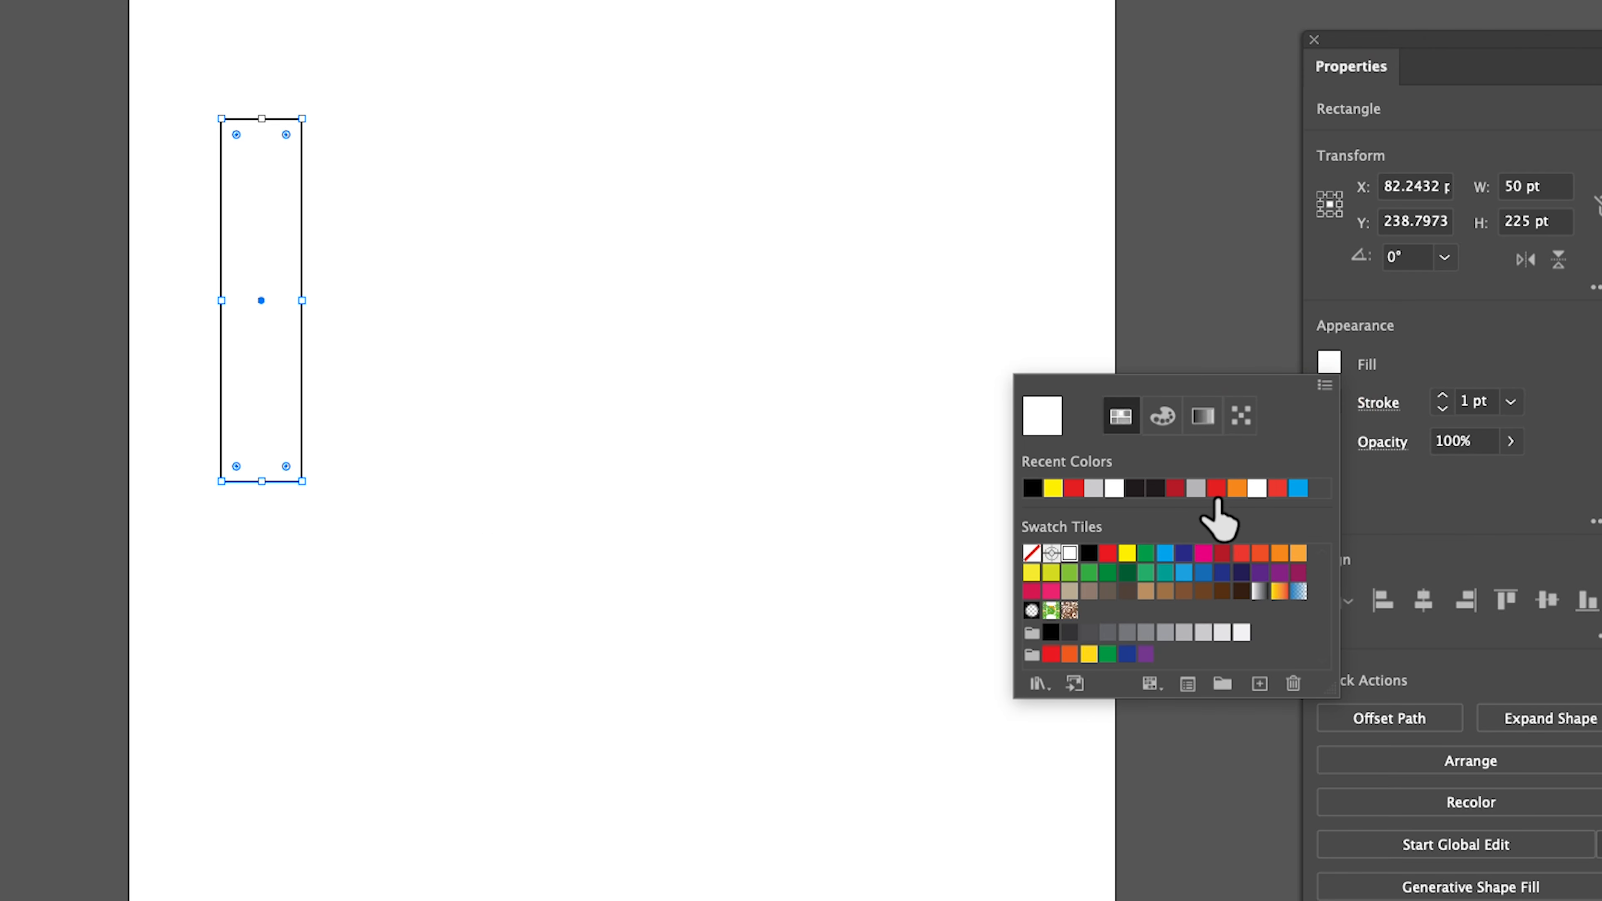
{"action": "left_click", "coordinate": [1222, 553]}
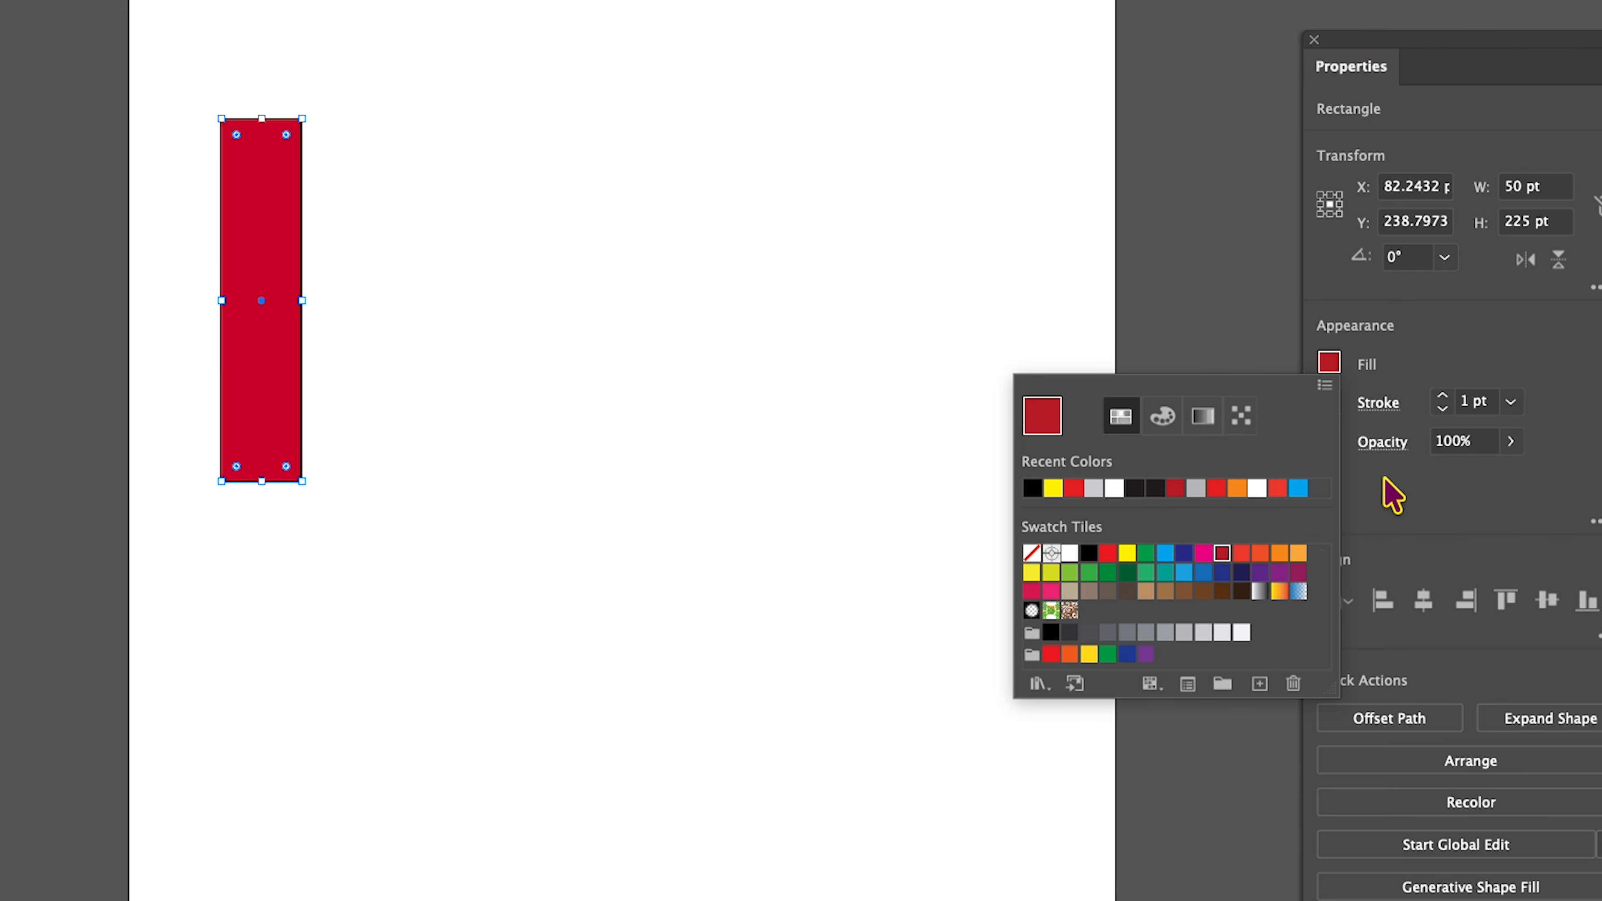
{"action": "left_click", "coordinate": [1453, 368]}
{"action": "left_click", "coordinate": [1441, 397]}
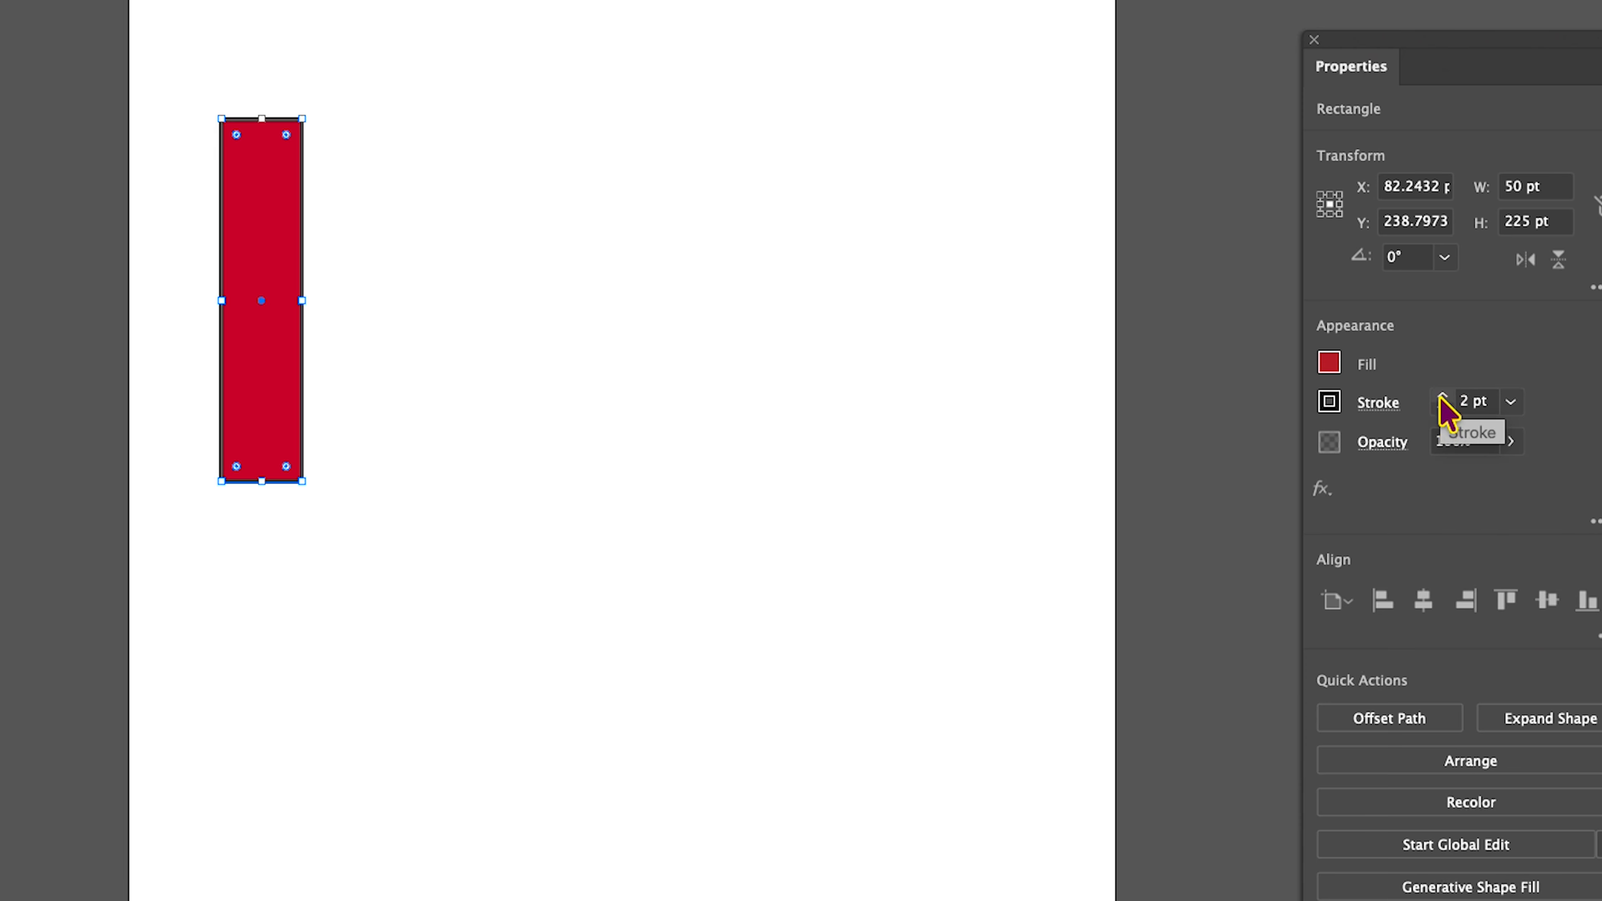
{"action": "left_click", "coordinate": [1442, 396]}
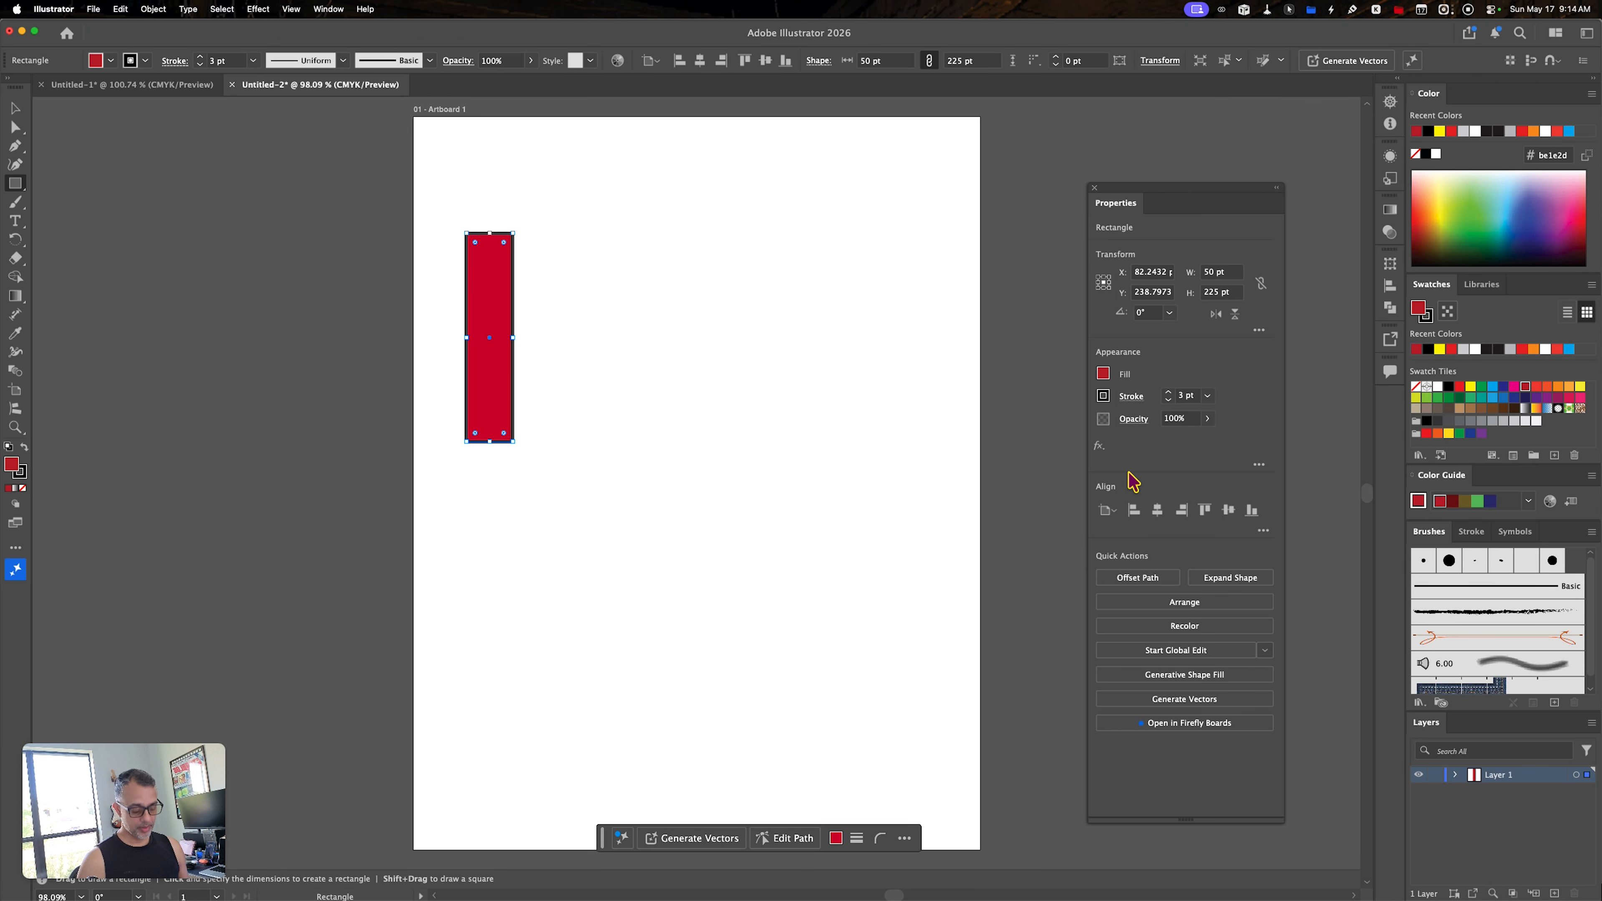
Duplicate the red rectangle straight across to the right side of the artboard.
{"action": "key", "text": "v"}
{"action": "left_click", "coordinate": [695, 308]}
{"action": "left_click", "coordinate": [501, 328]}
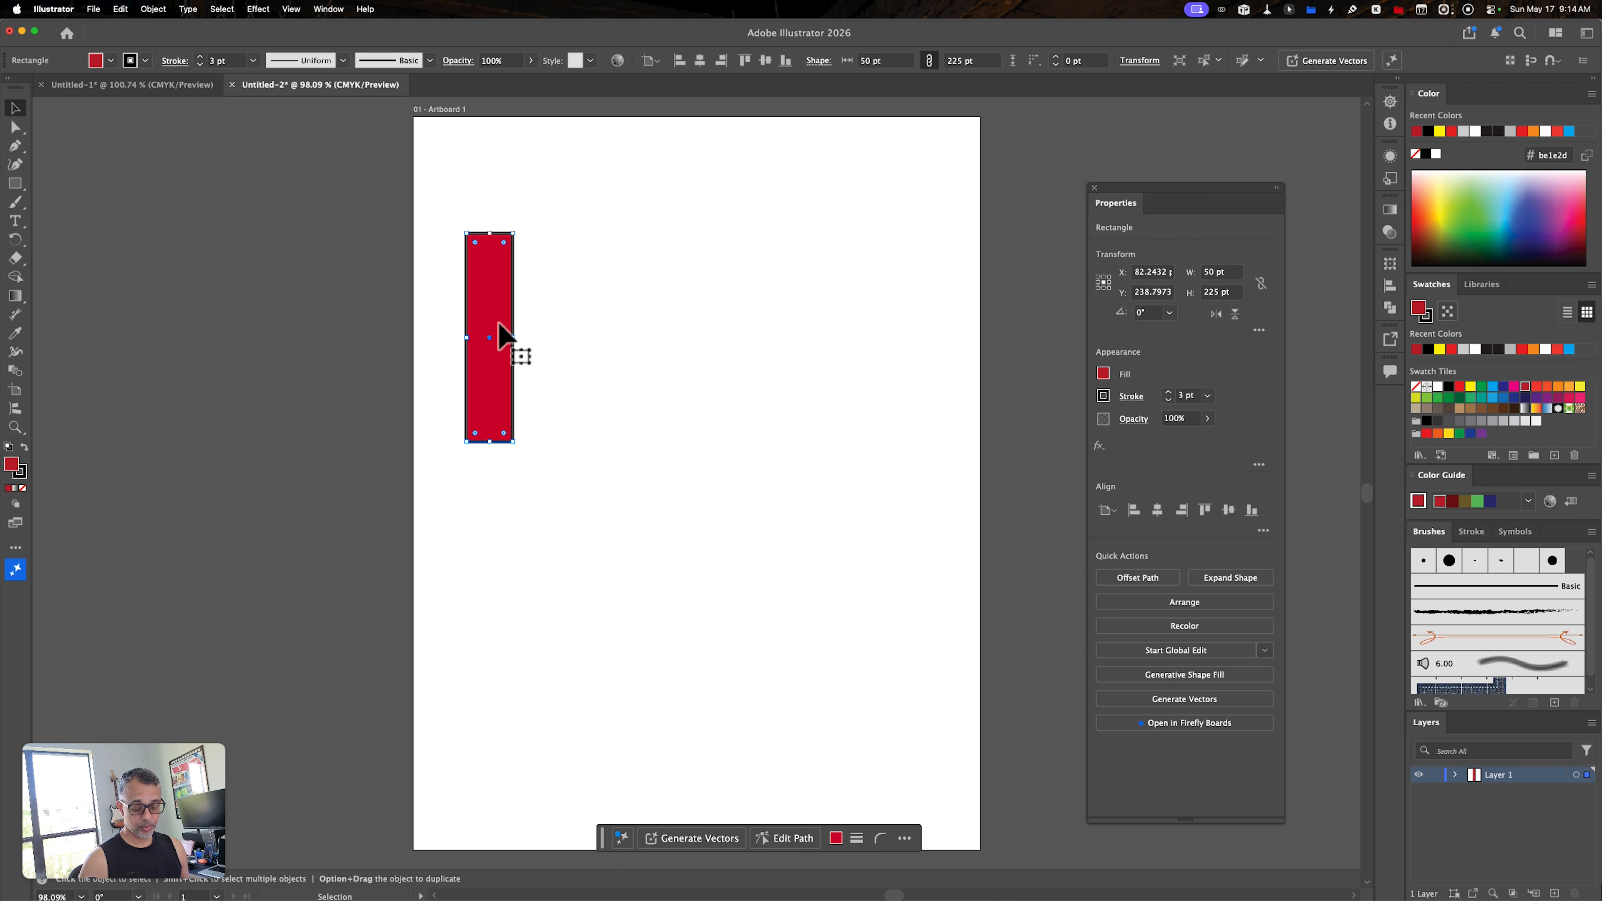
{"action": "key", "text": "alt"}
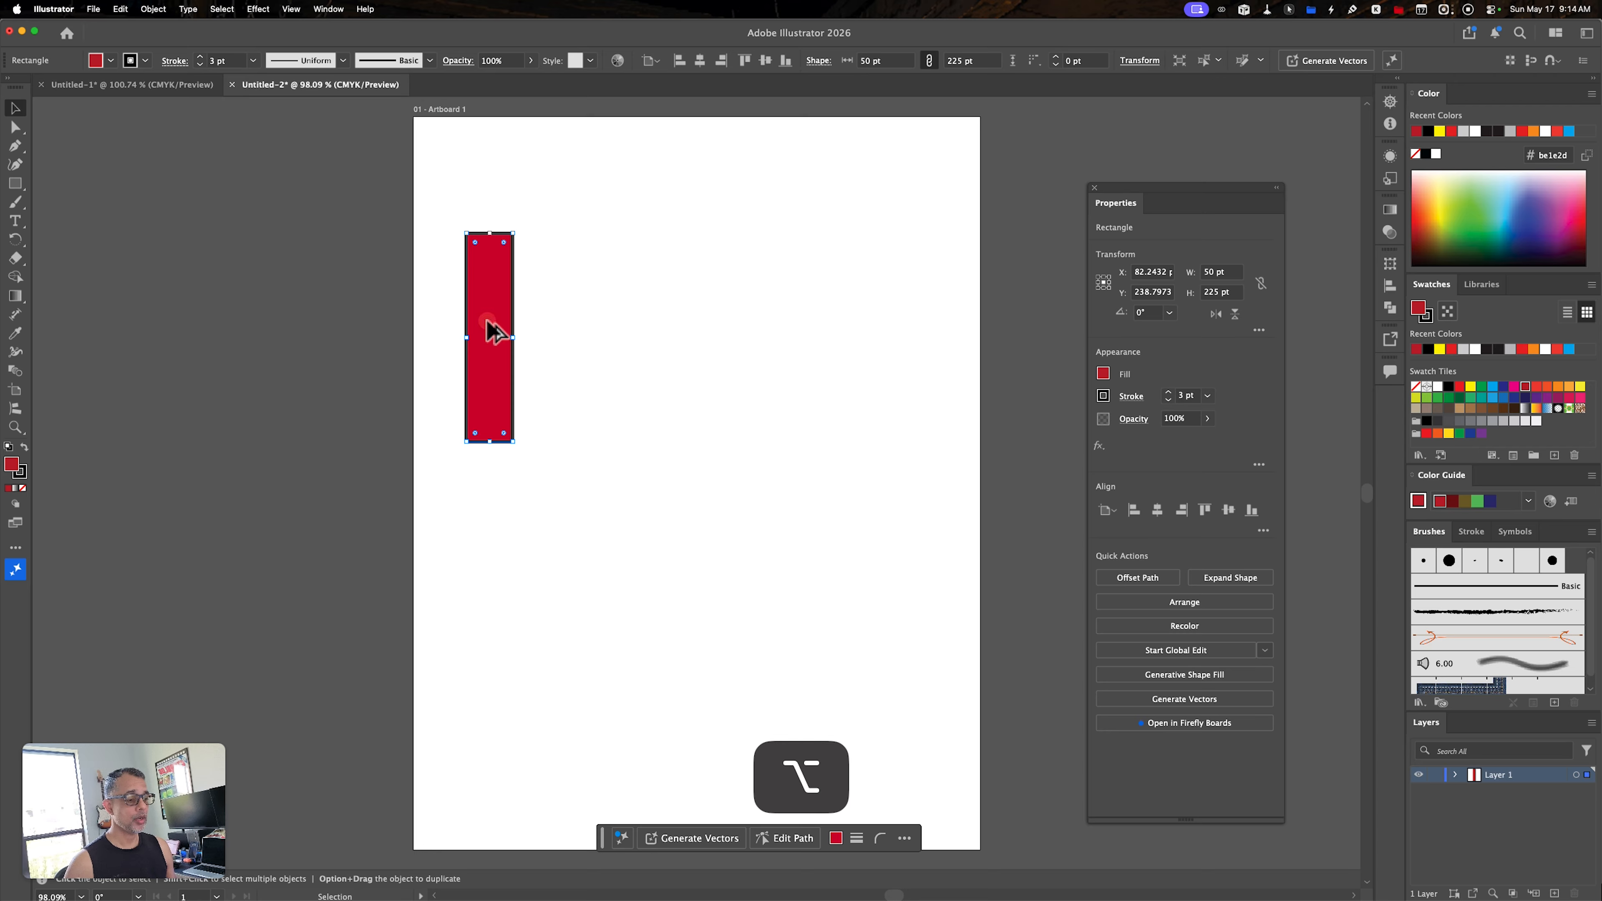
{"action": "left_click_drag", "start_coordinate": [493, 325], "coordinate": [857, 319]}
{"action": "key", "text": "shift"}
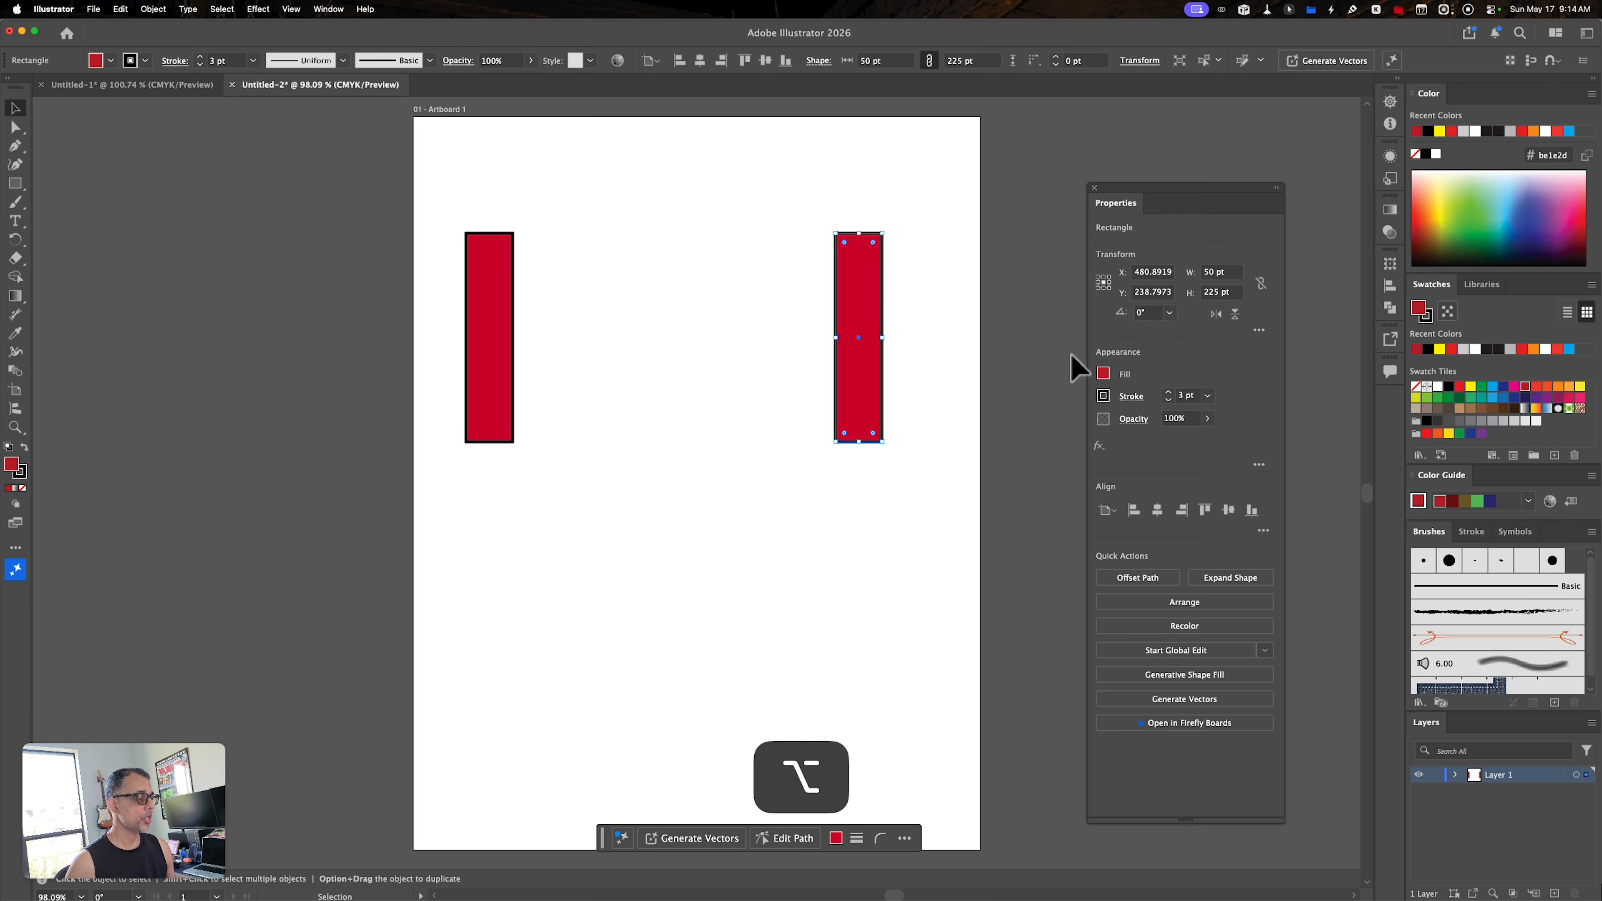
Fill the duplicated rectangle with yellow and deselect it.
{"action": "left_click", "coordinate": [1103, 373]}
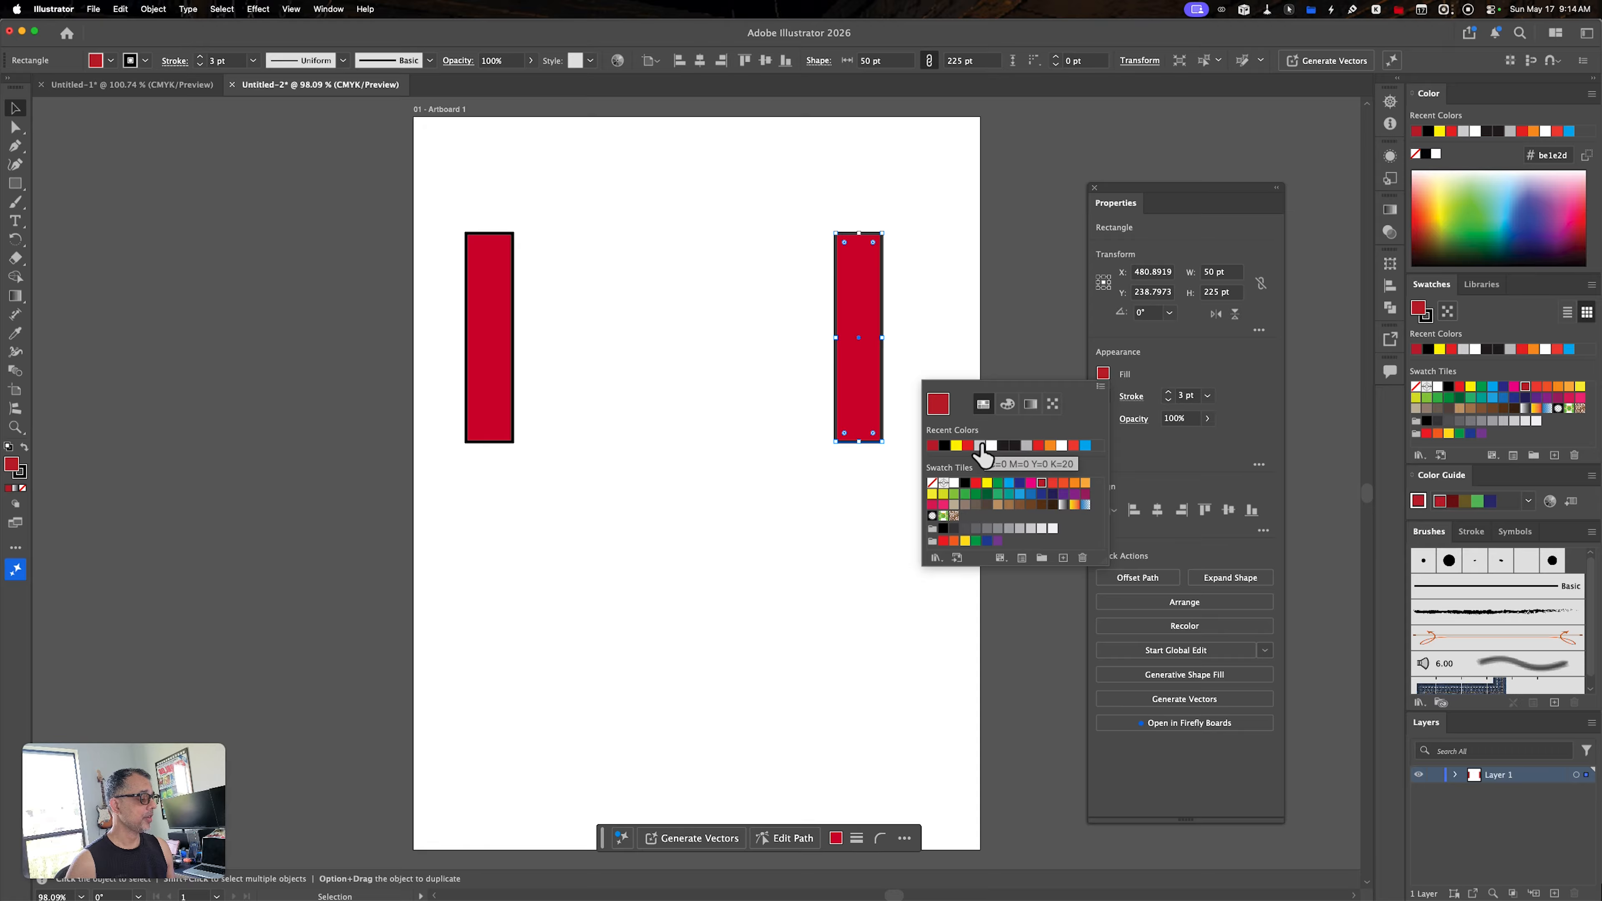
{"action": "left_click", "coordinate": [956, 446]}
{"action": "left_click", "coordinate": [805, 473]}
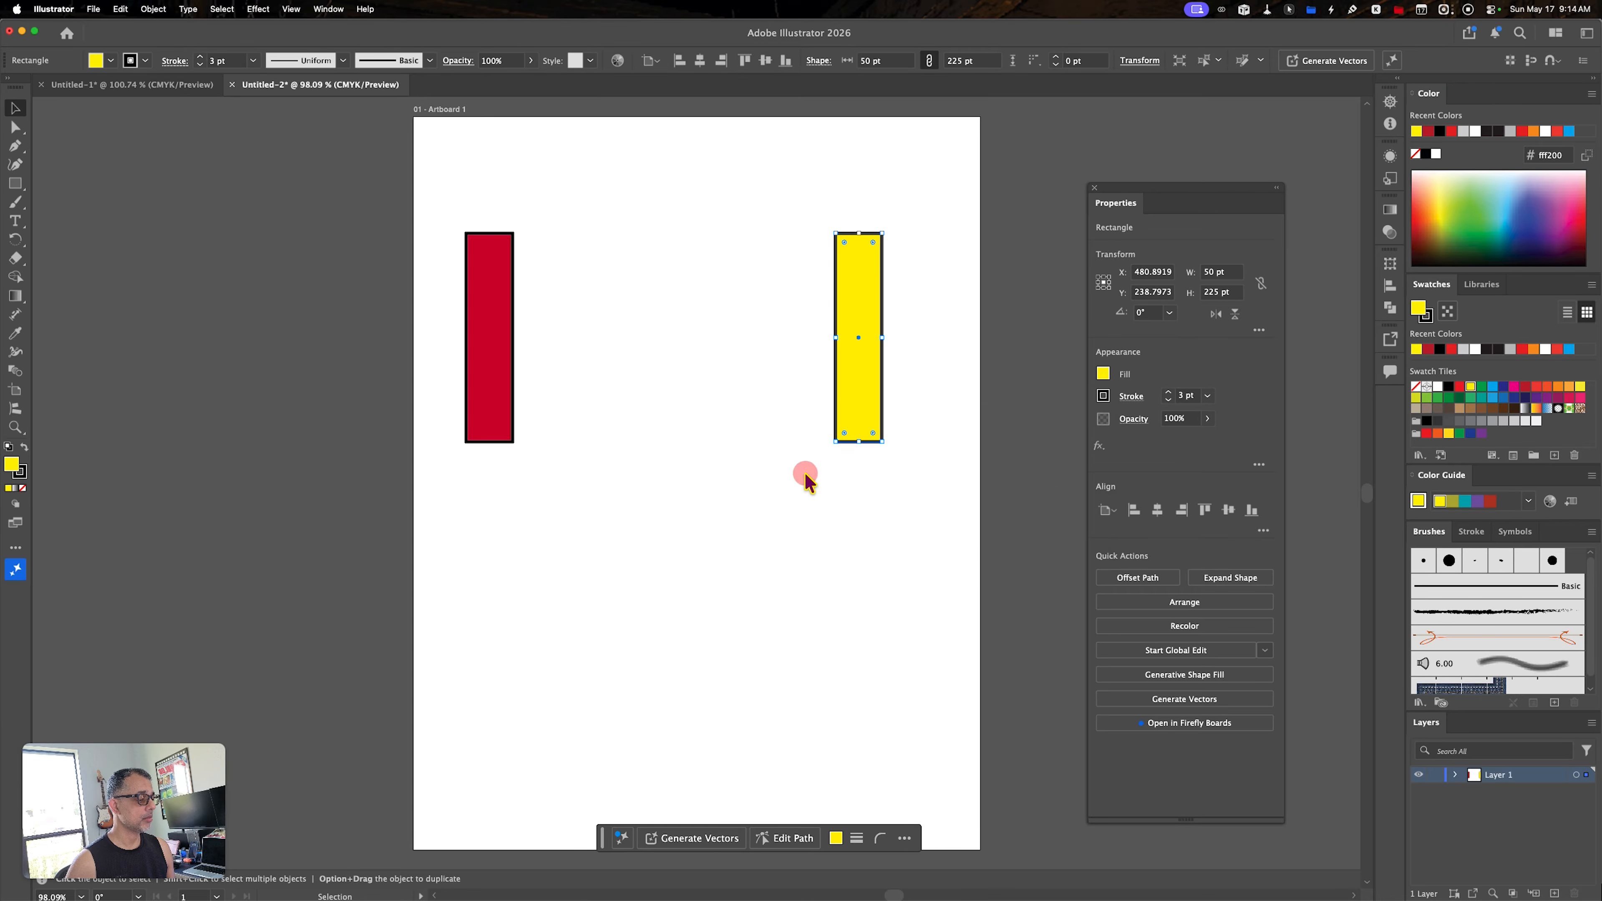
{"action": "left_click", "coordinate": [800, 483]}
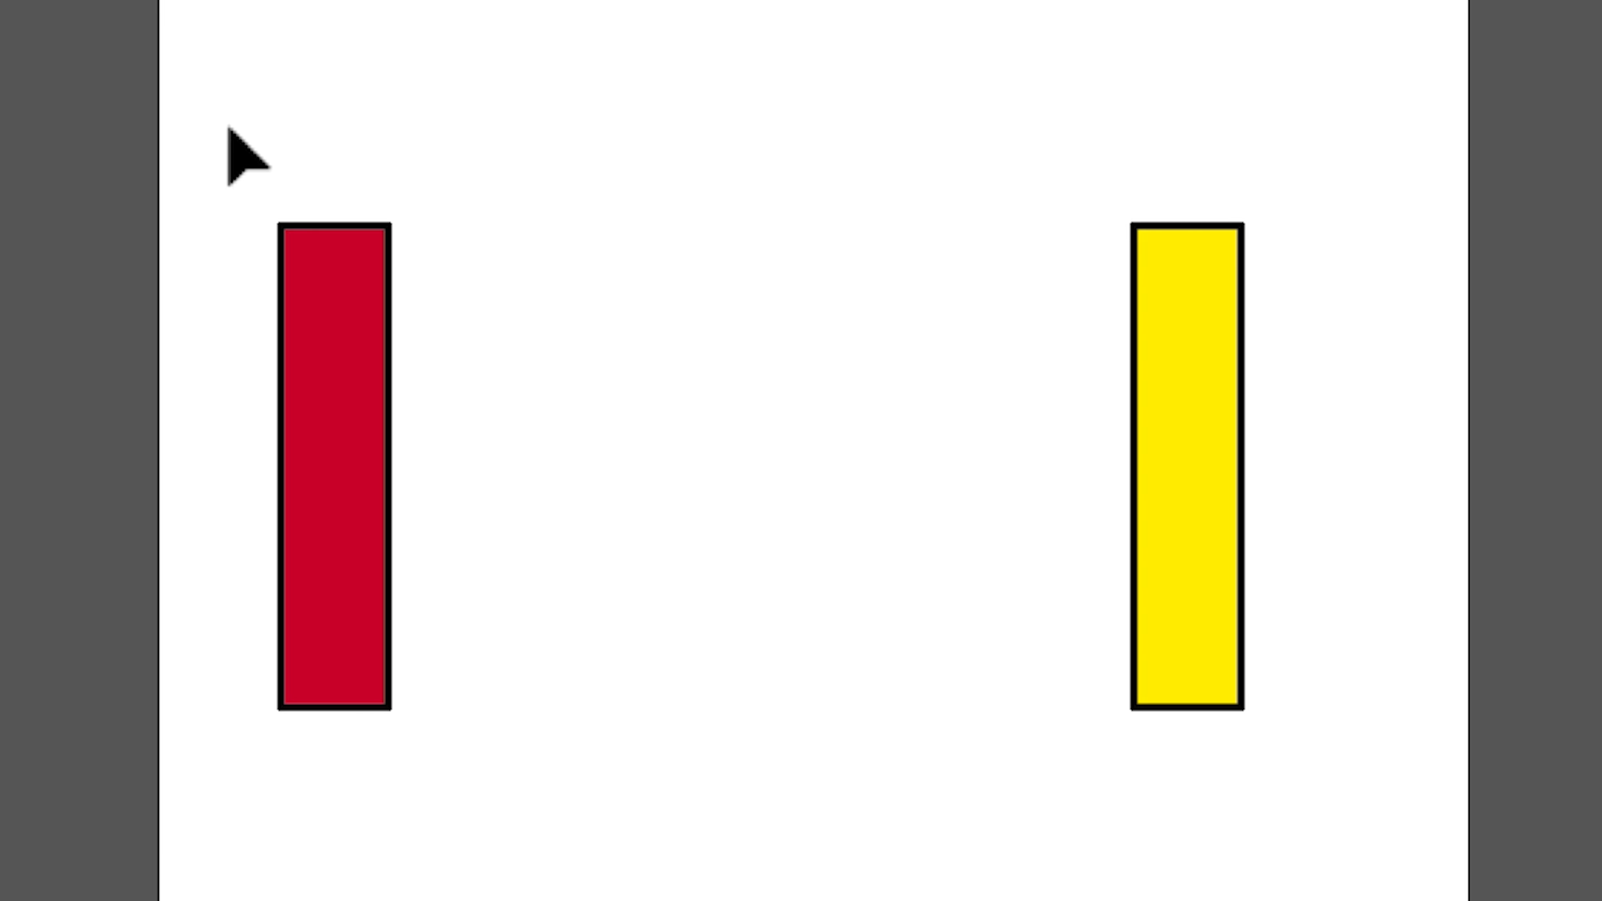
Blend the red and yellow rectangles together and set the blend spacing to 50 specified steps.
{"action": "left_click_drag", "start_coordinate": [213, 117], "coordinate": [1342, 793]}
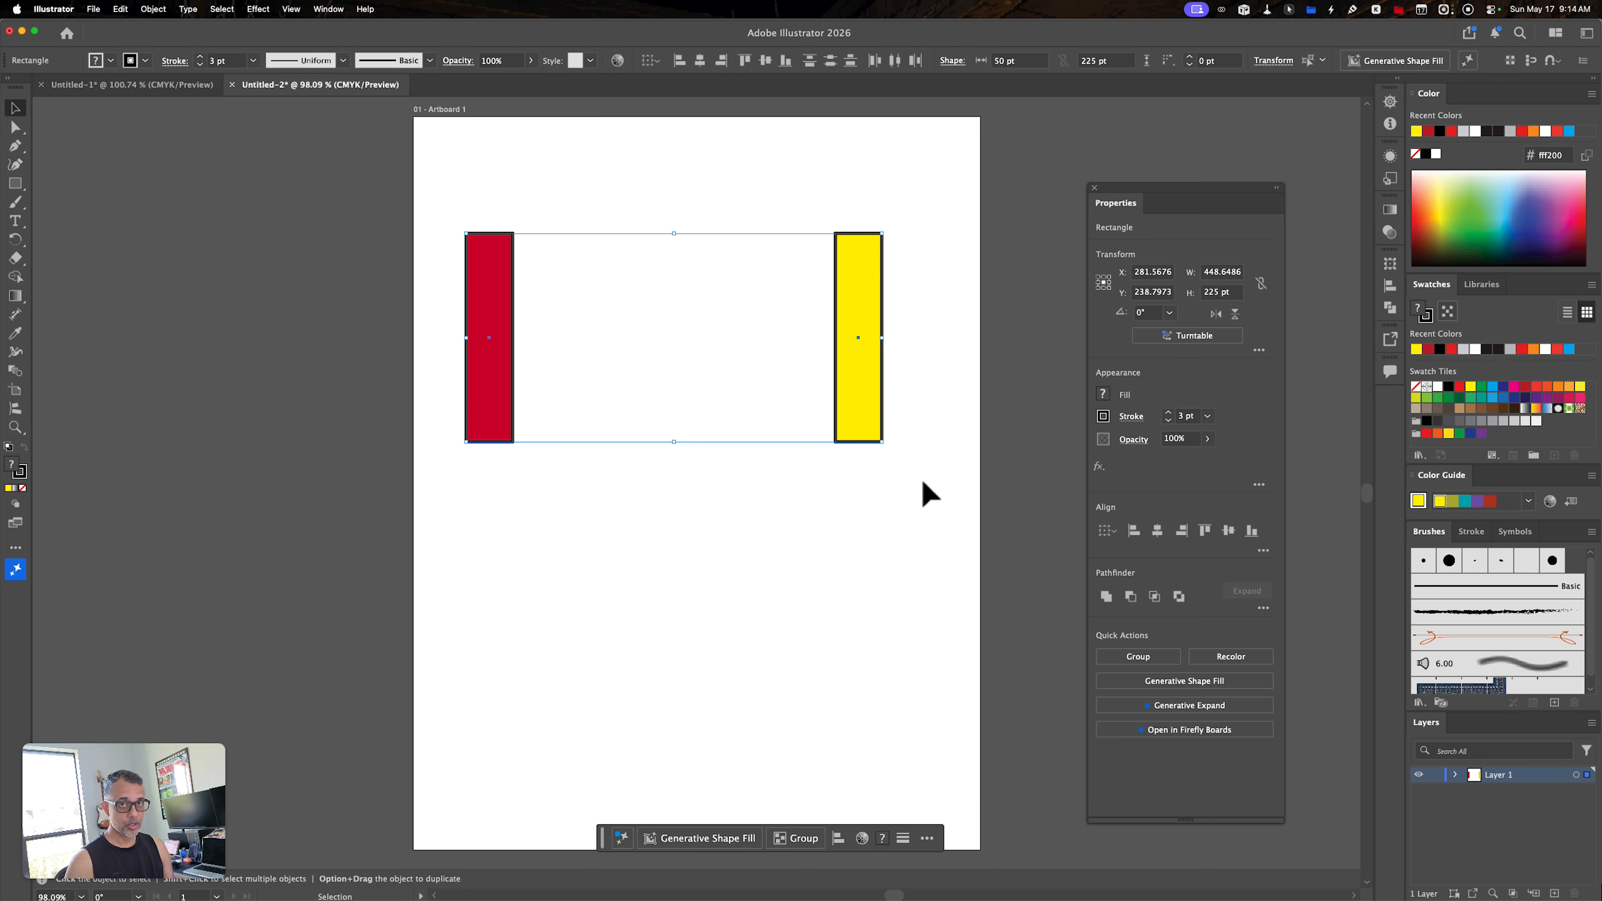
{"action": "key", "text": "alt+super+b"}
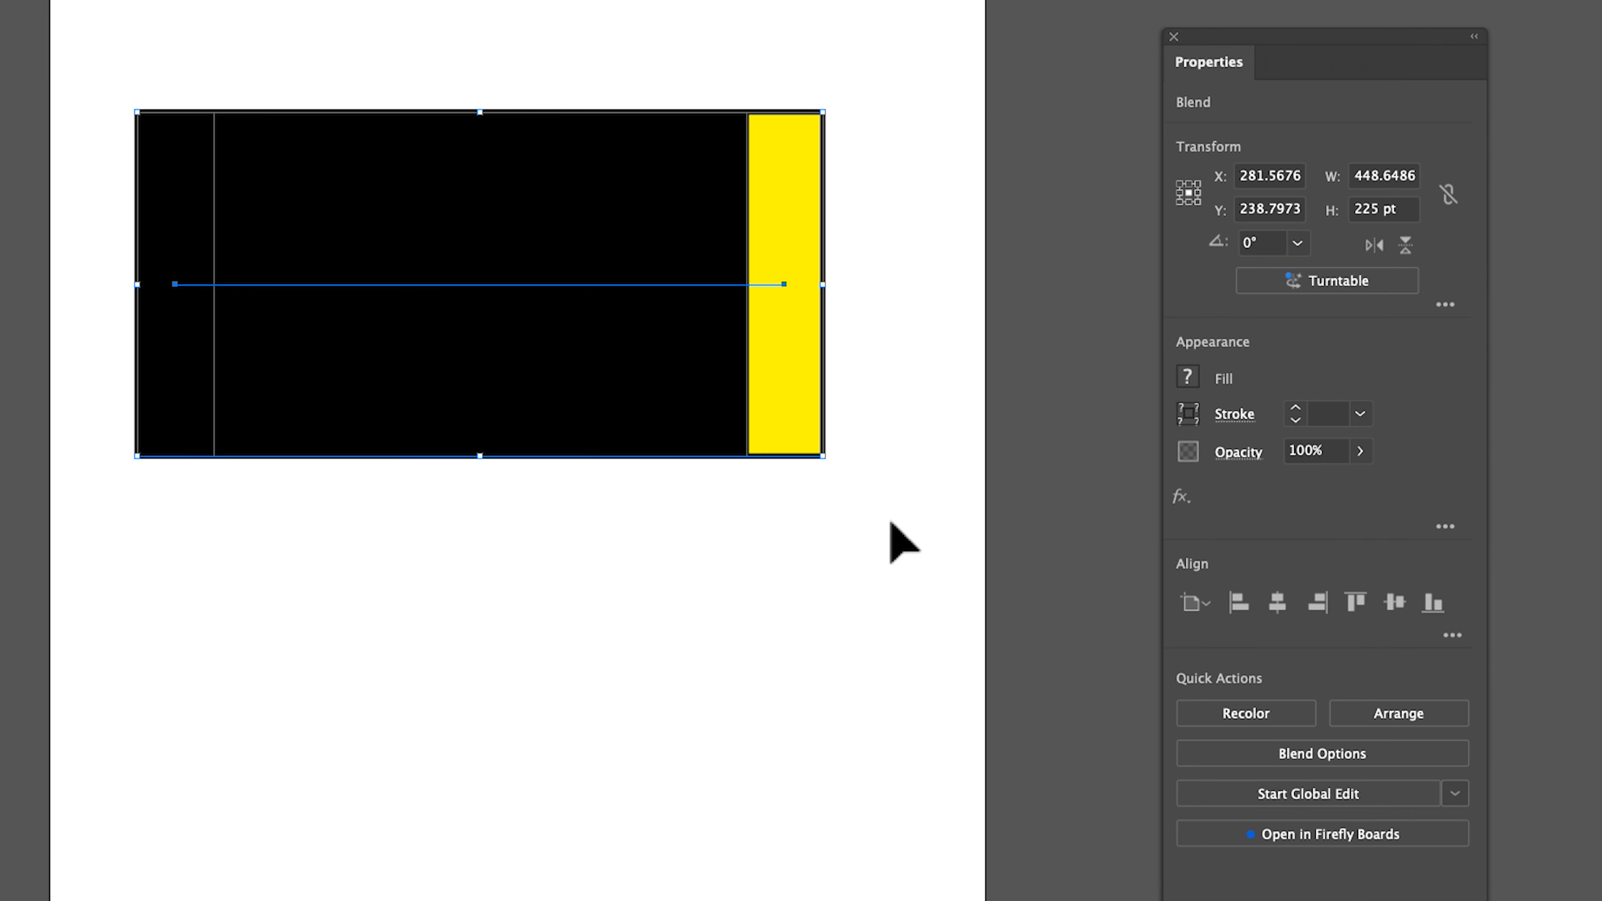
{"action": "left_click", "coordinate": [1252, 753]}
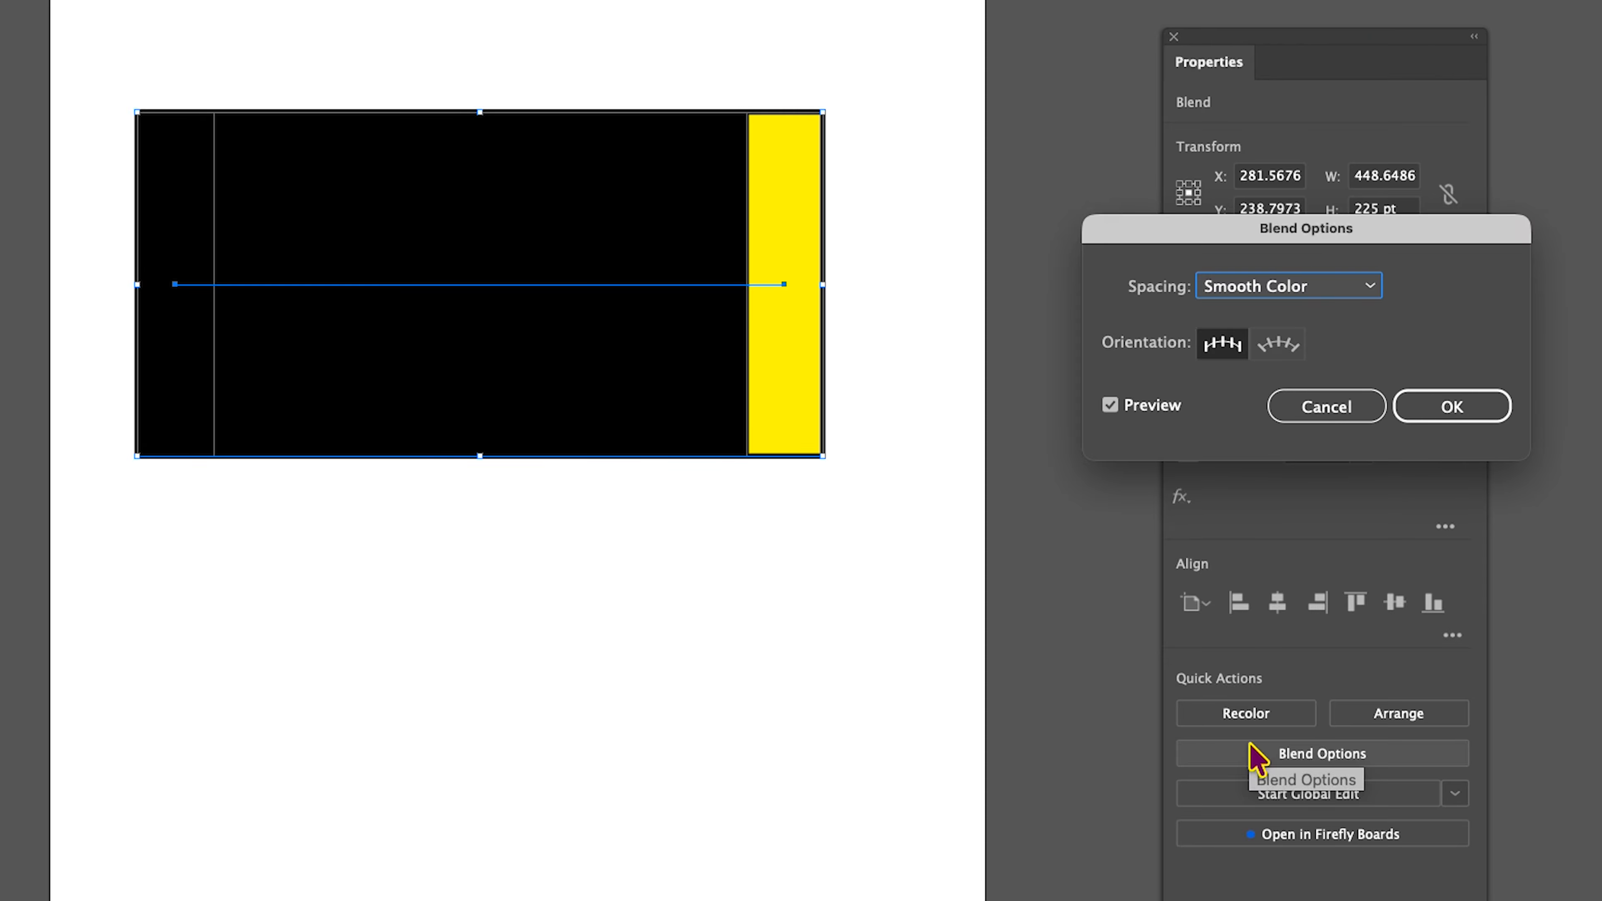
{"action": "left_click", "coordinate": [1287, 289]}
{"action": "left_click", "coordinate": [1281, 340]}
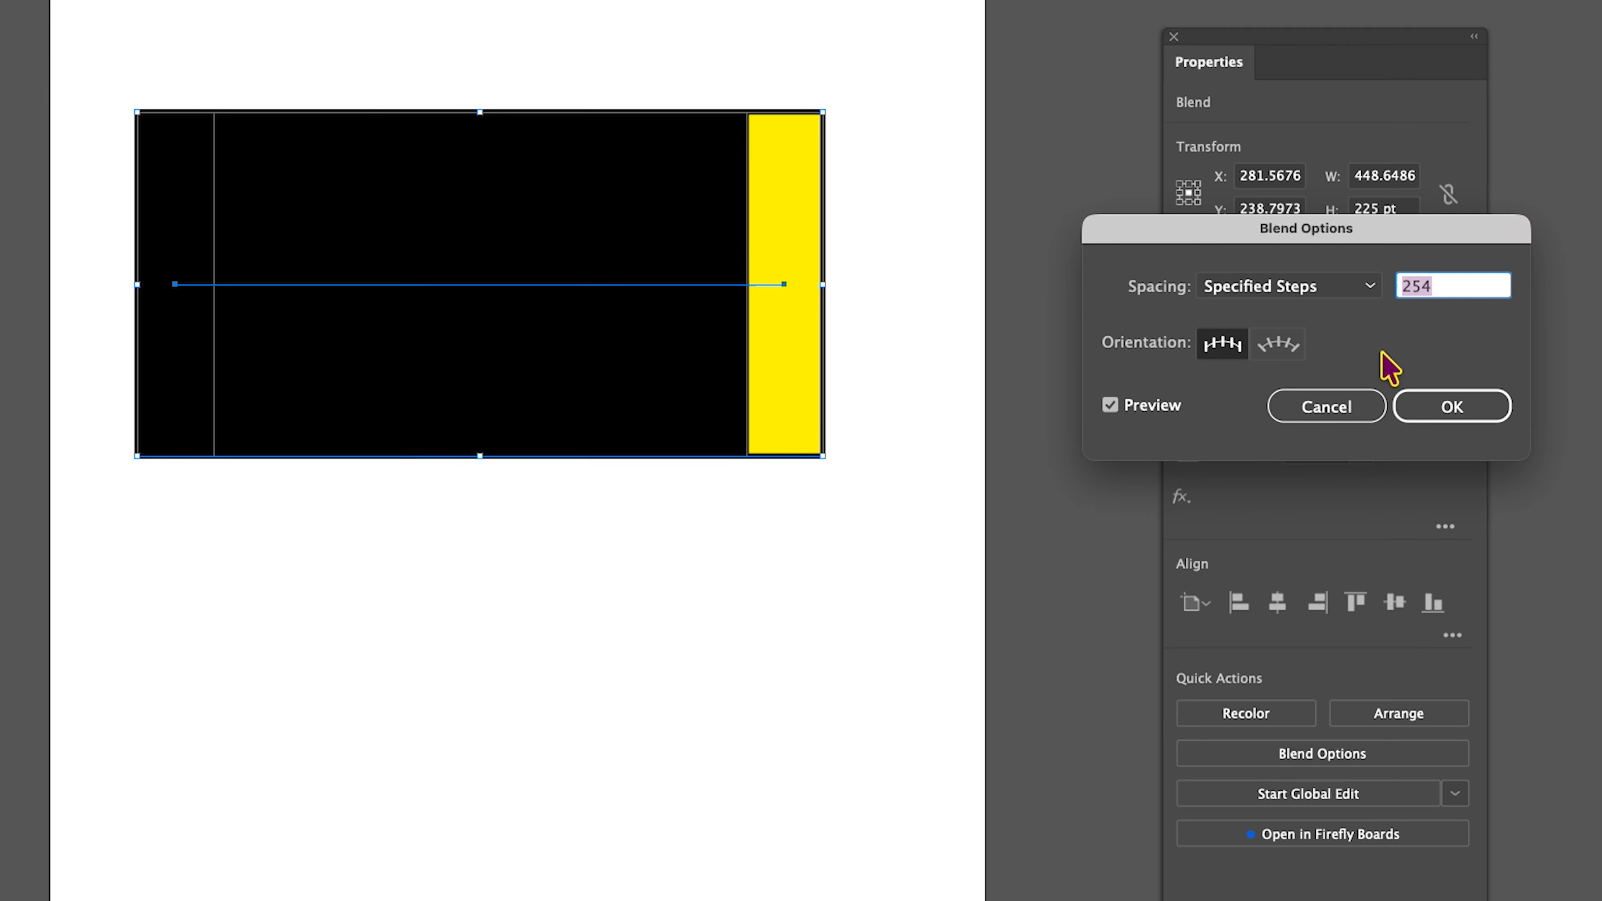
{"action": "type", "text": "50"}
{"action": "key", "text": "Tab"}
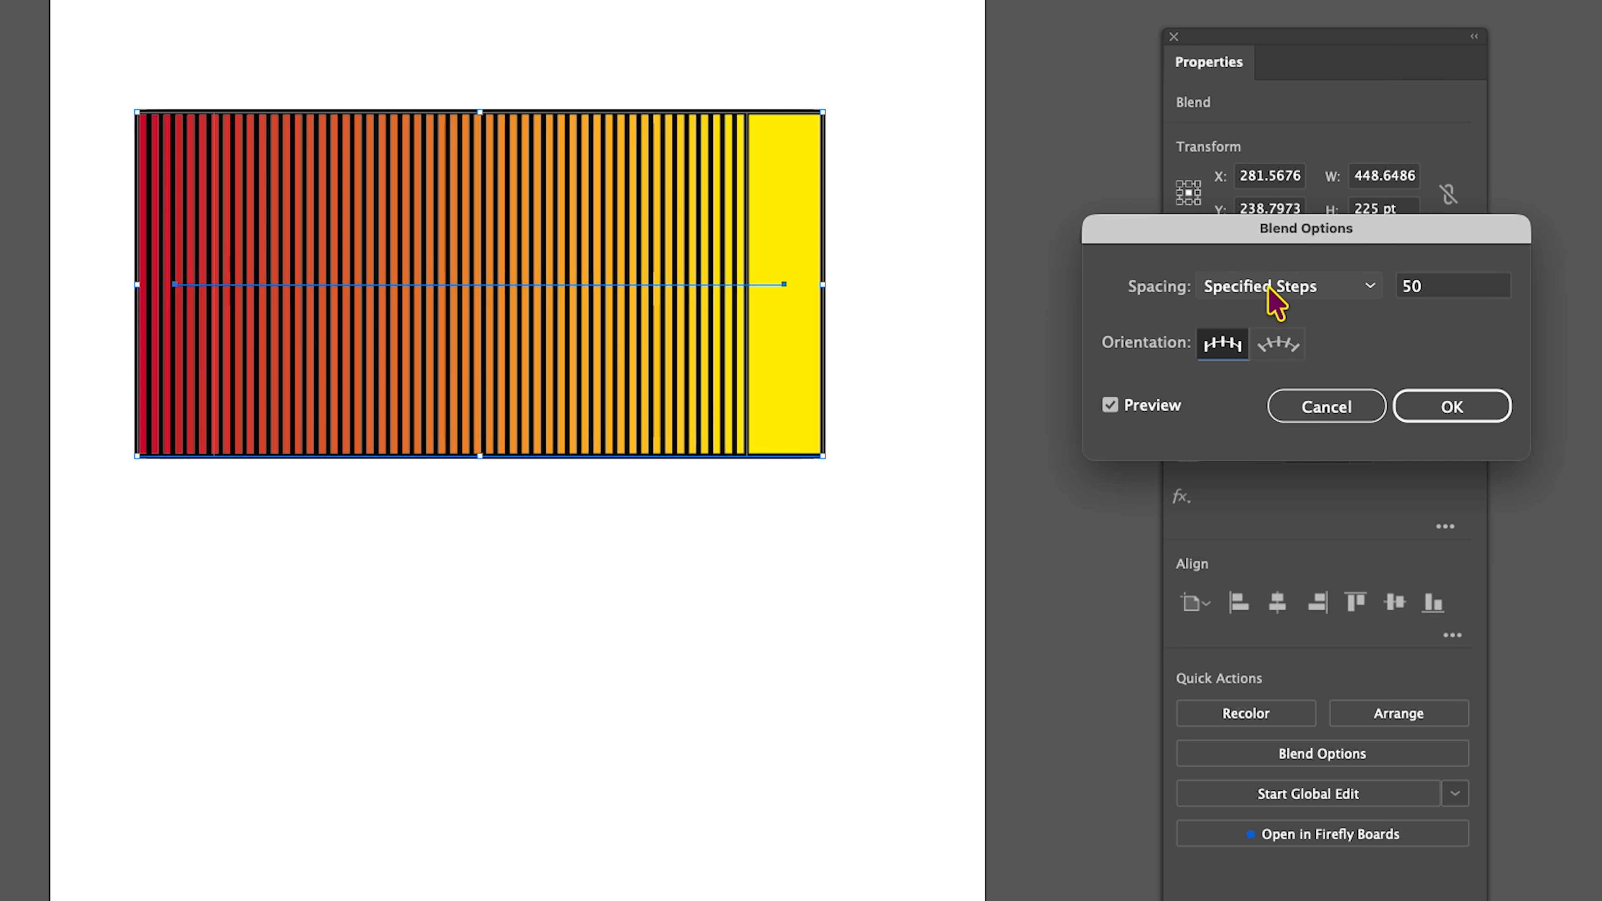
Change the blend spacing to a specified distance of 30 pt.
{"action": "left_click", "coordinate": [1277, 299]}
{"action": "left_click", "coordinate": [1249, 370]}
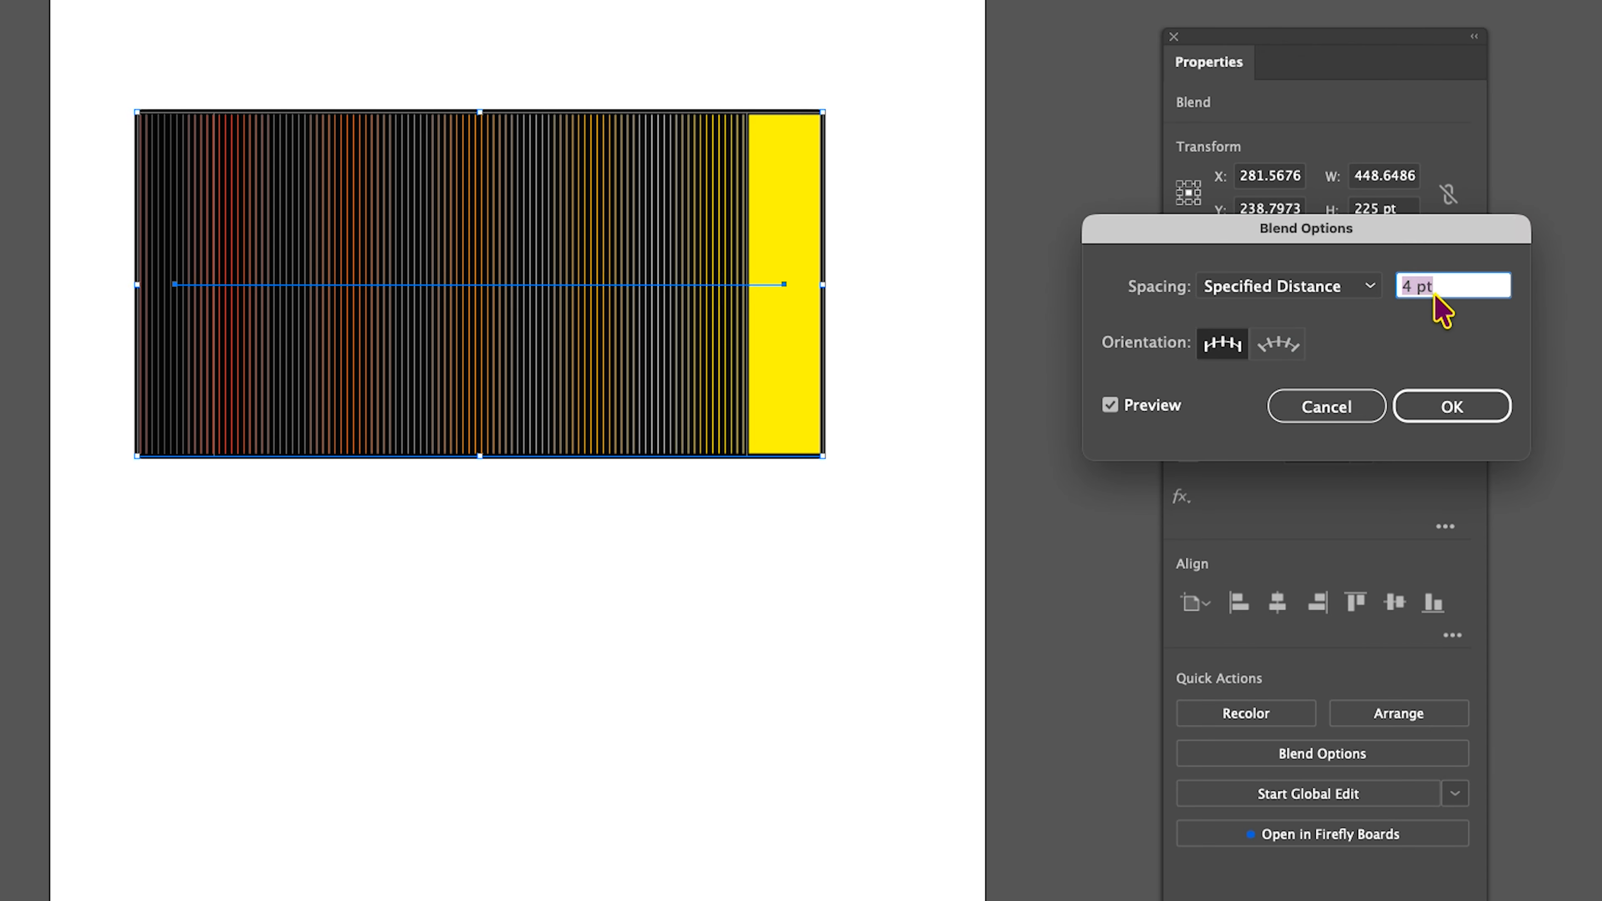
{"action": "type", "text": "30"}
{"action": "key", "text": "Tab"}
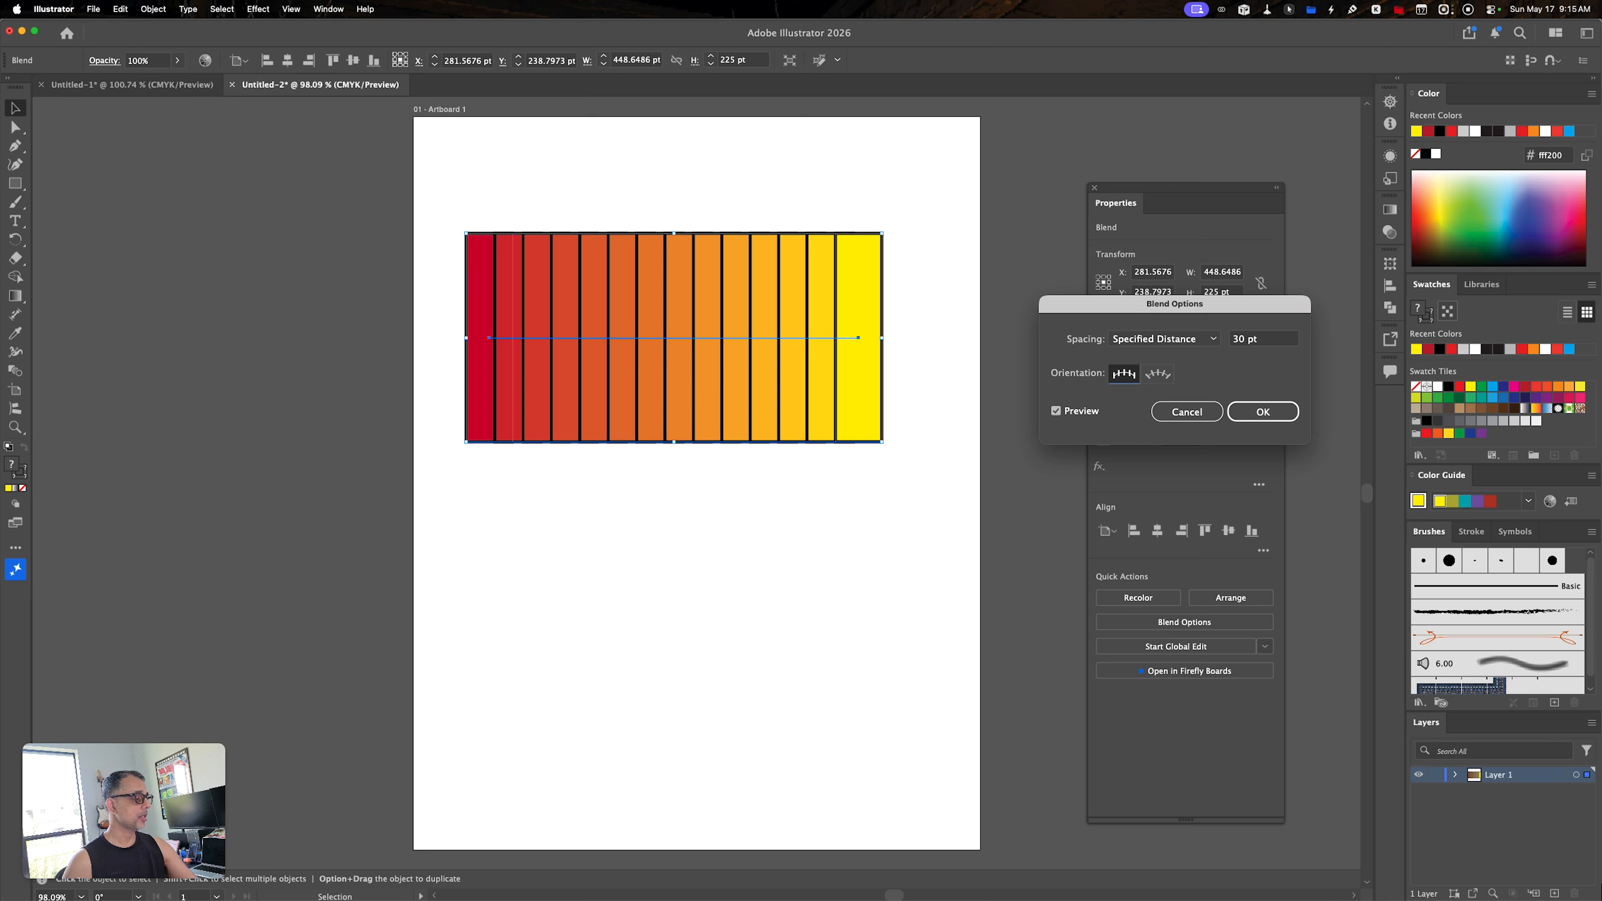
Set the blend's specified distance to 100 pt, apply the options and deselect the blend.
{"action": "left_click_drag", "start_coordinate": [1240, 342], "coordinate": [1218, 343]}
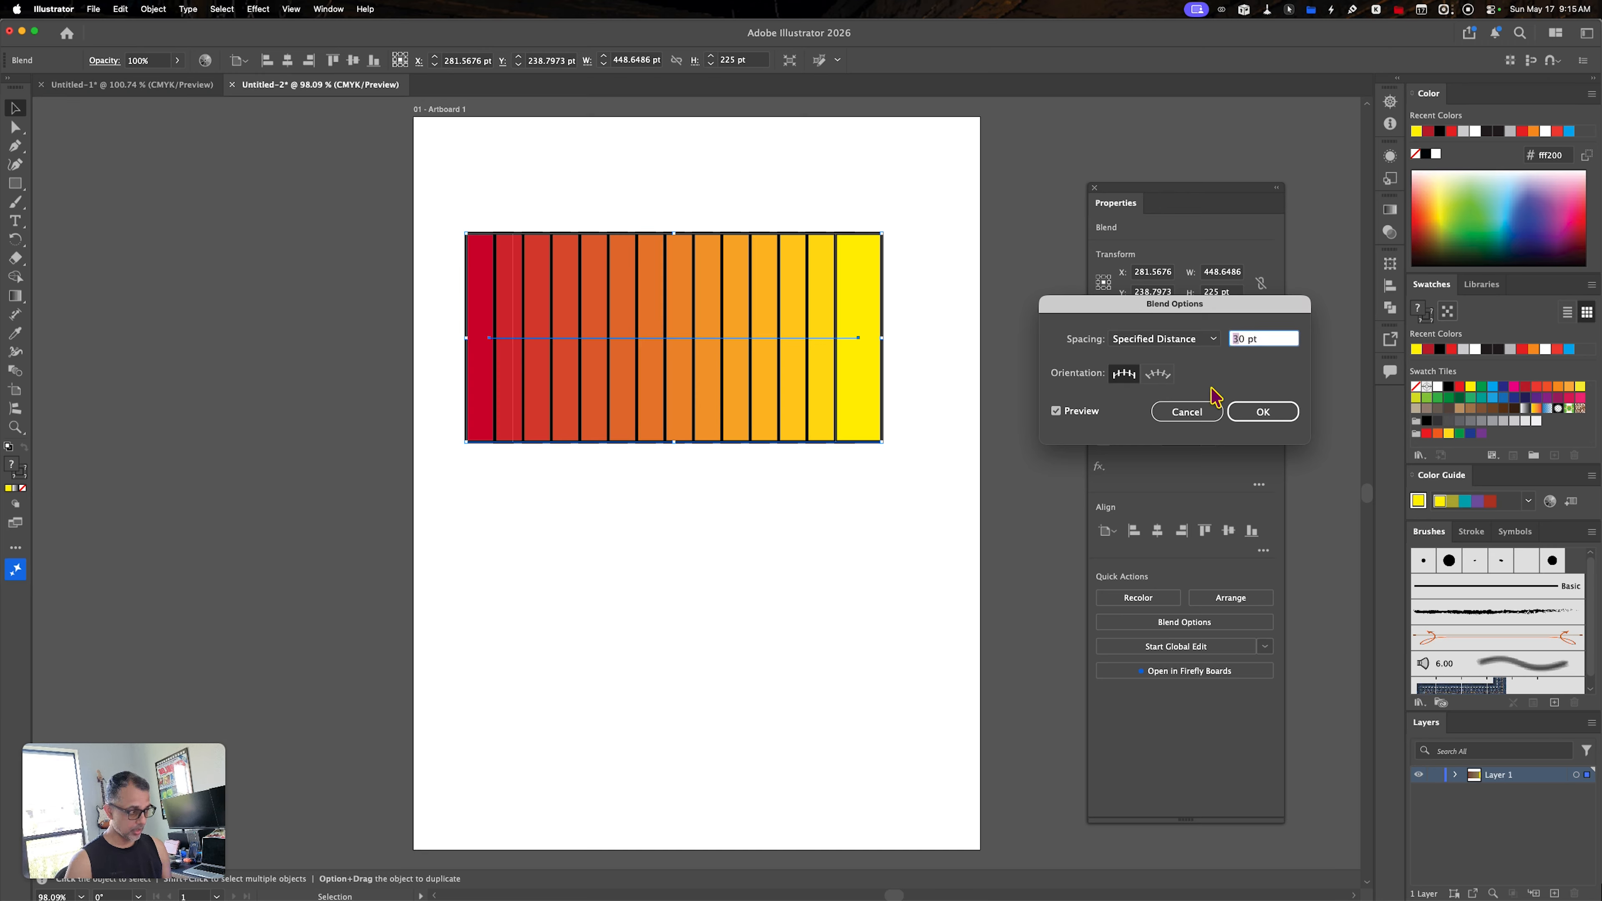
{"action": "type", "text": "10"}
{"action": "key", "text": "Tab"}
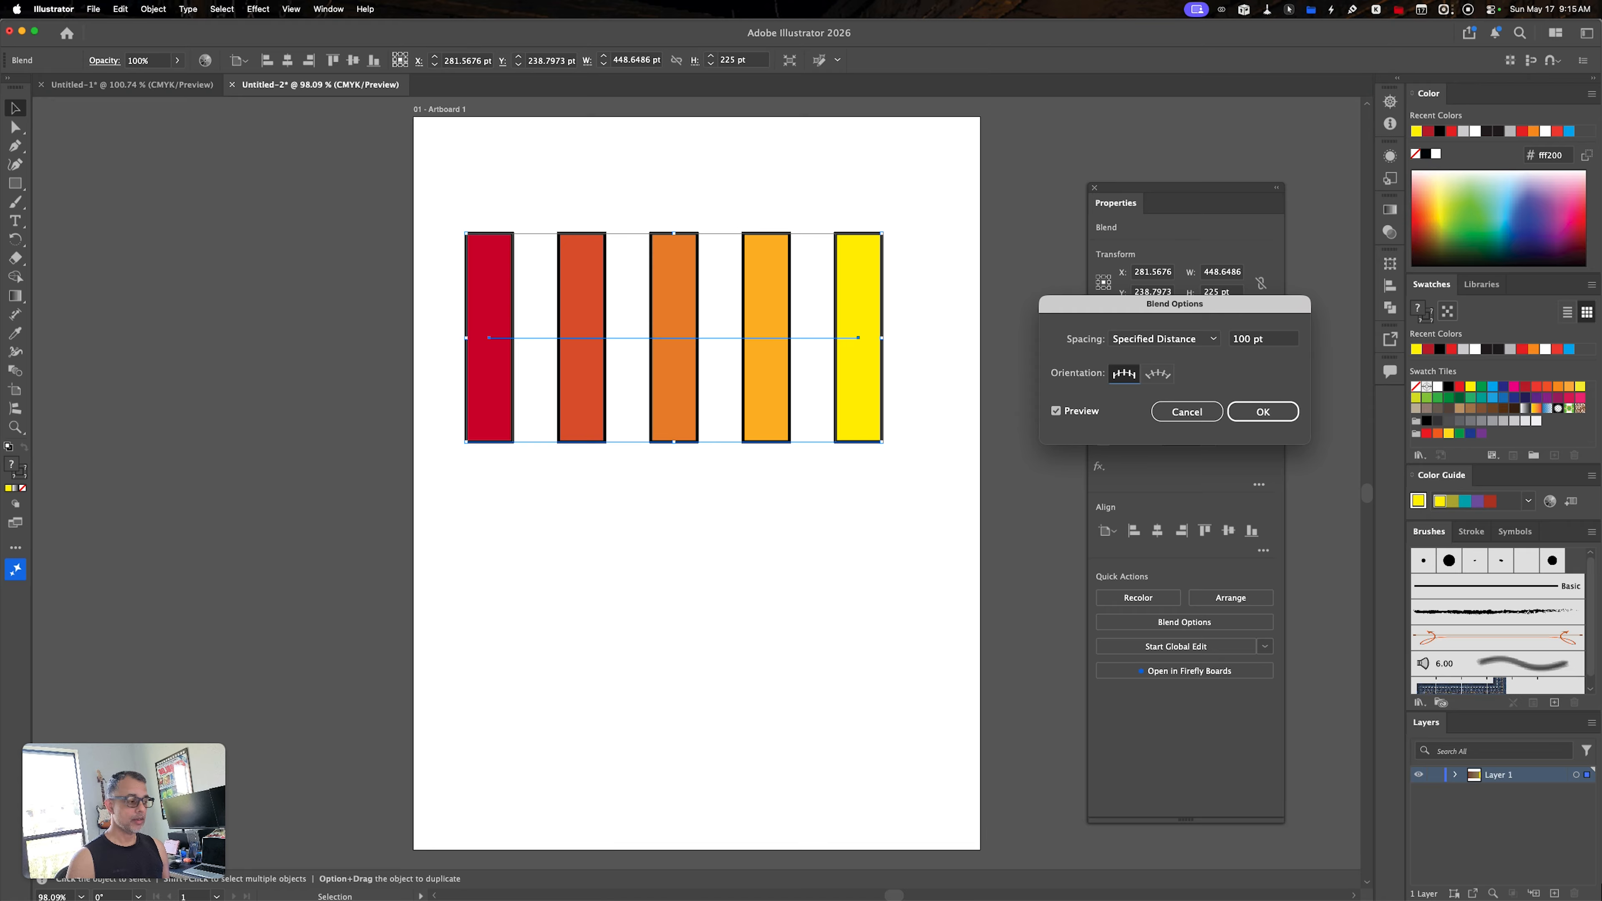
{"action": "key", "text": "Return"}
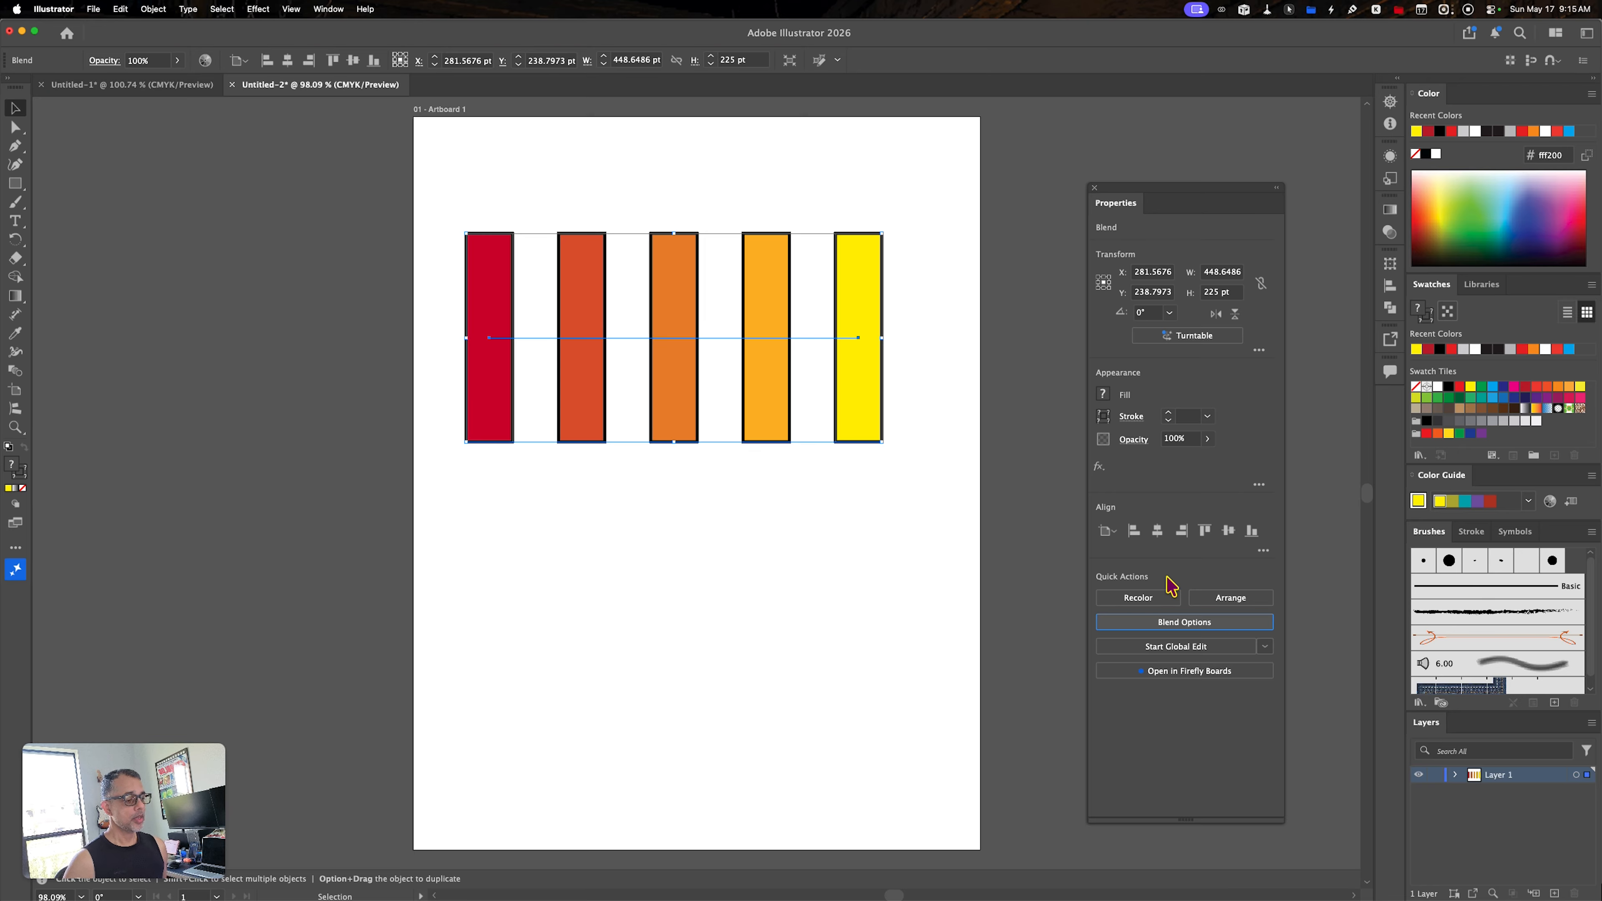
{"action": "left_click", "coordinate": [620, 592]}
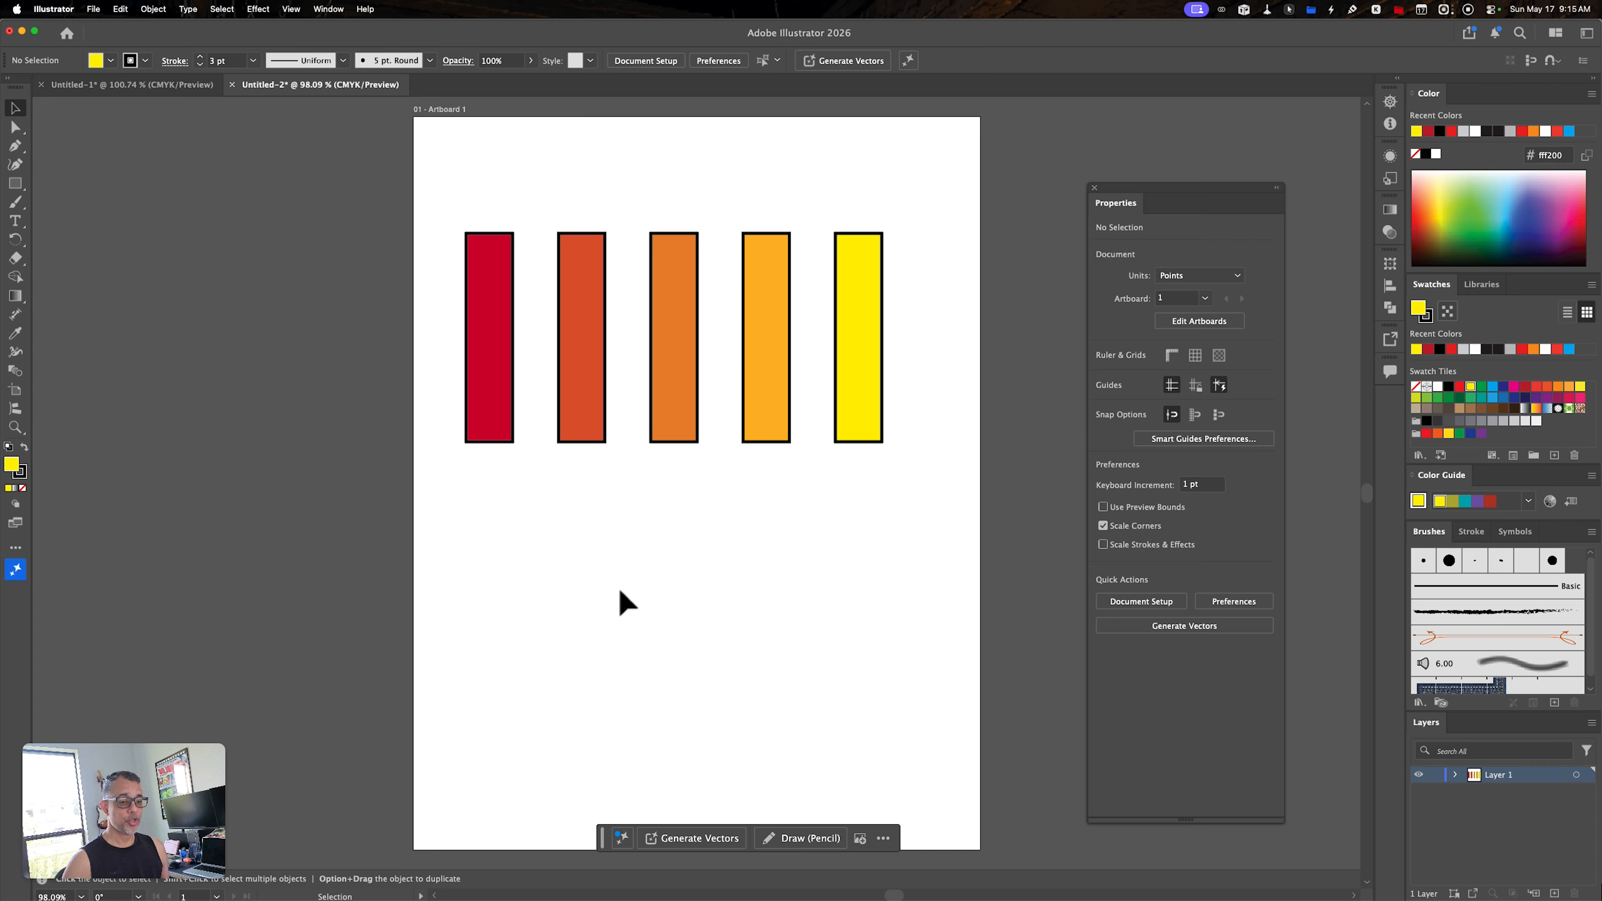
Add the text "BLAH!" below the blended bars.
{"action": "key", "text": "t"}
{"action": "left_click", "coordinate": [505, 548]}
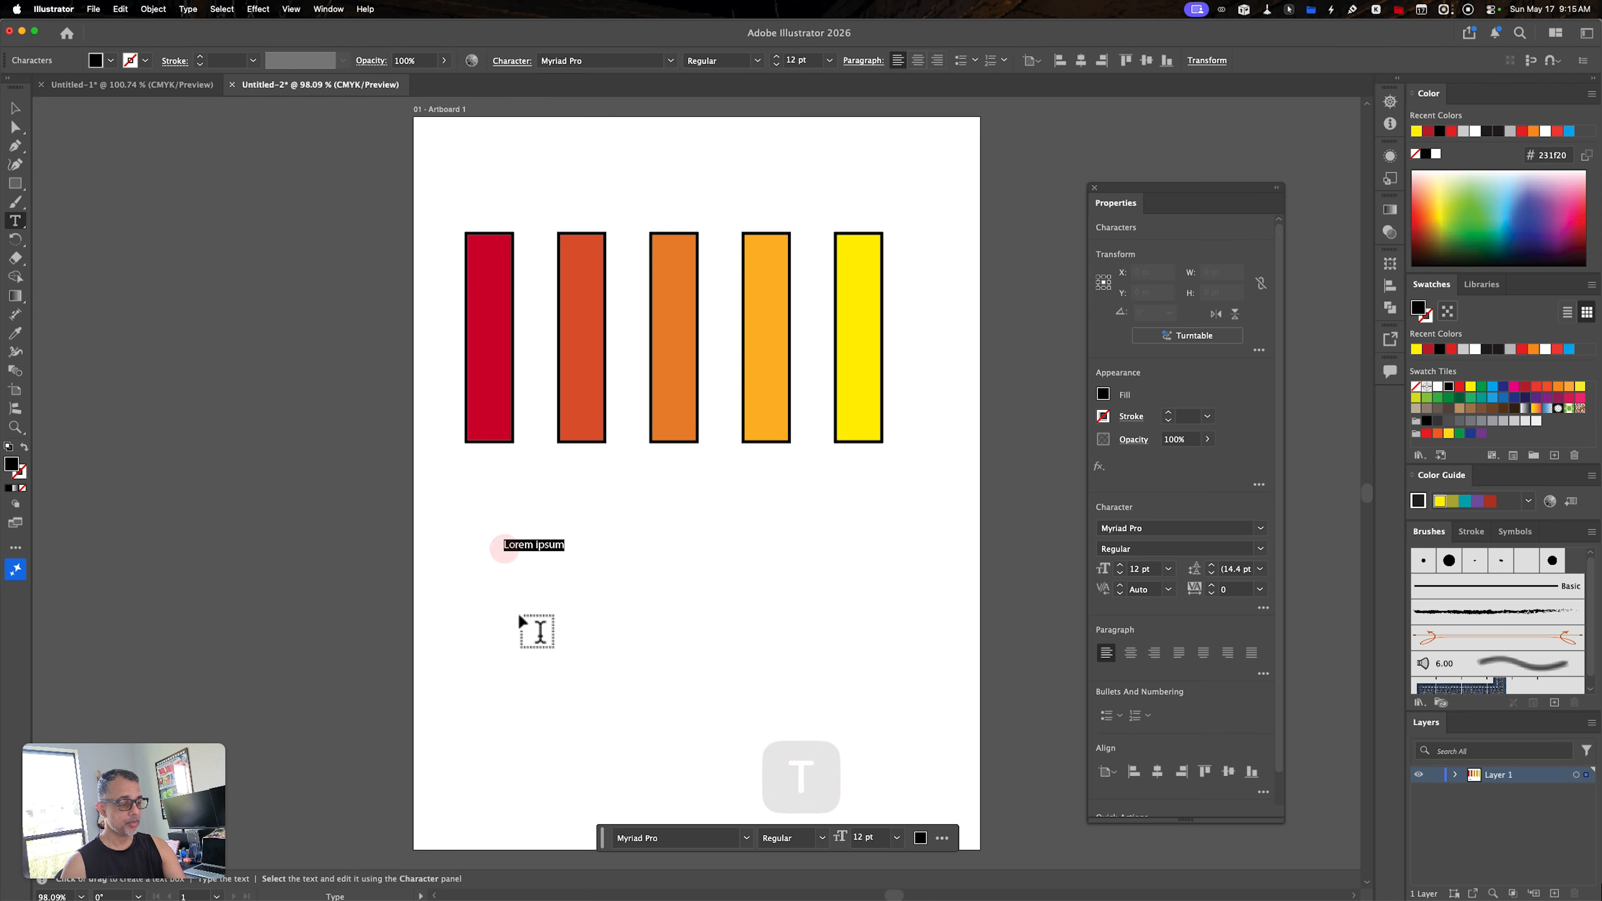
{"action": "key", "text": "shift"}
{"action": "type", "text": "BLAH!"}
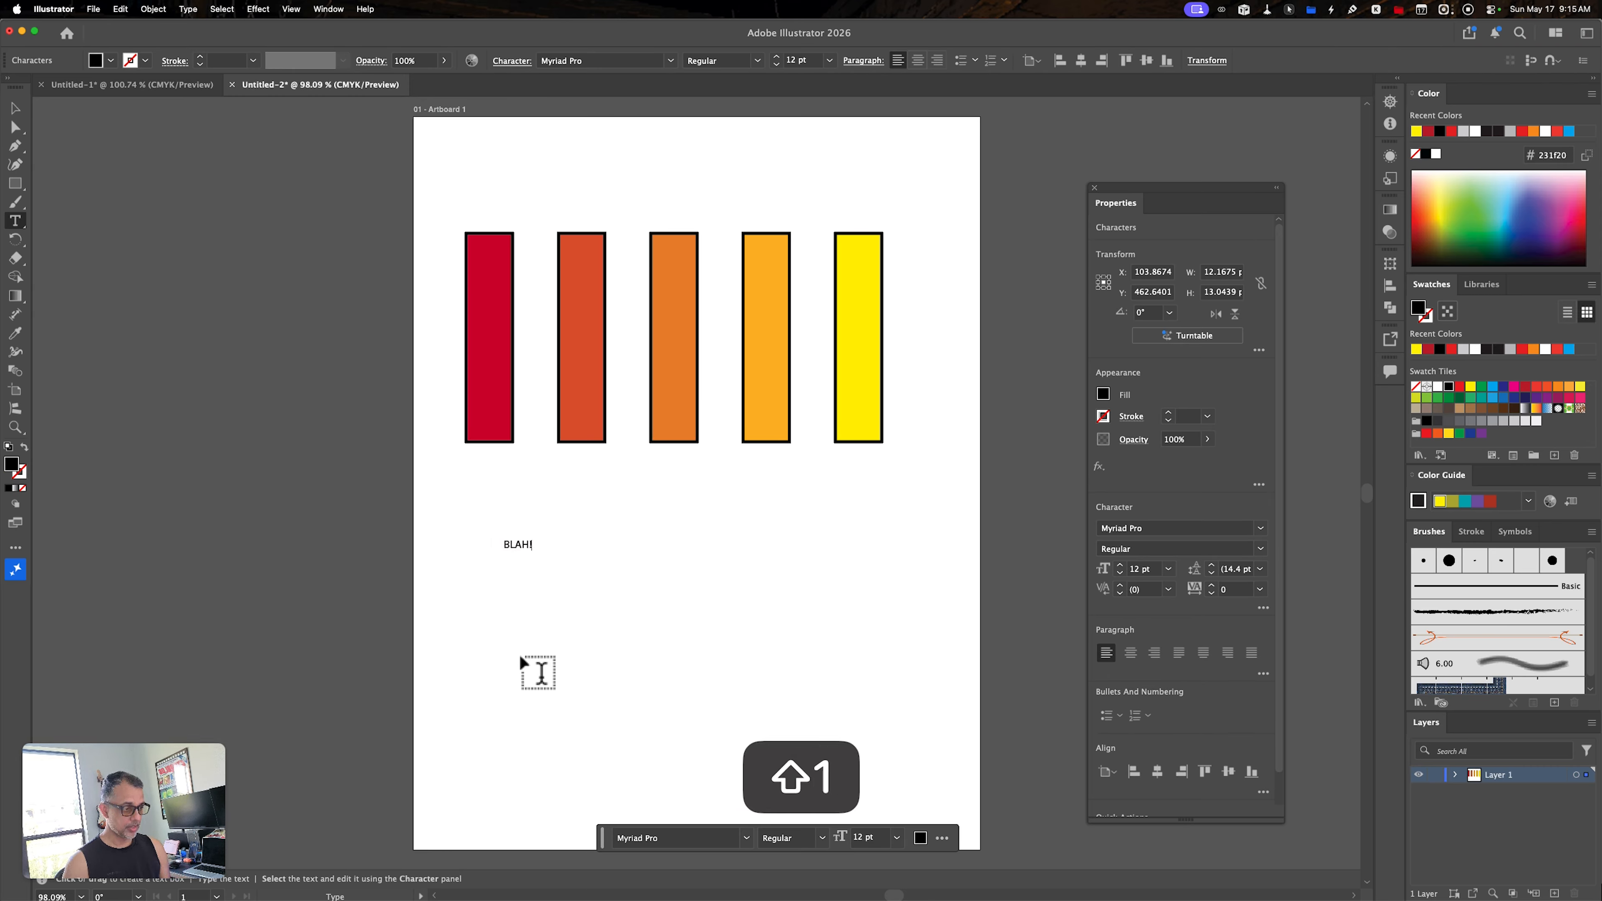
Set the "BLAH!" text in Monster Hunter Rotated 2 at 102 pt and move it slightly lower beneath the bars.
{"action": "key", "text": "super+a"}
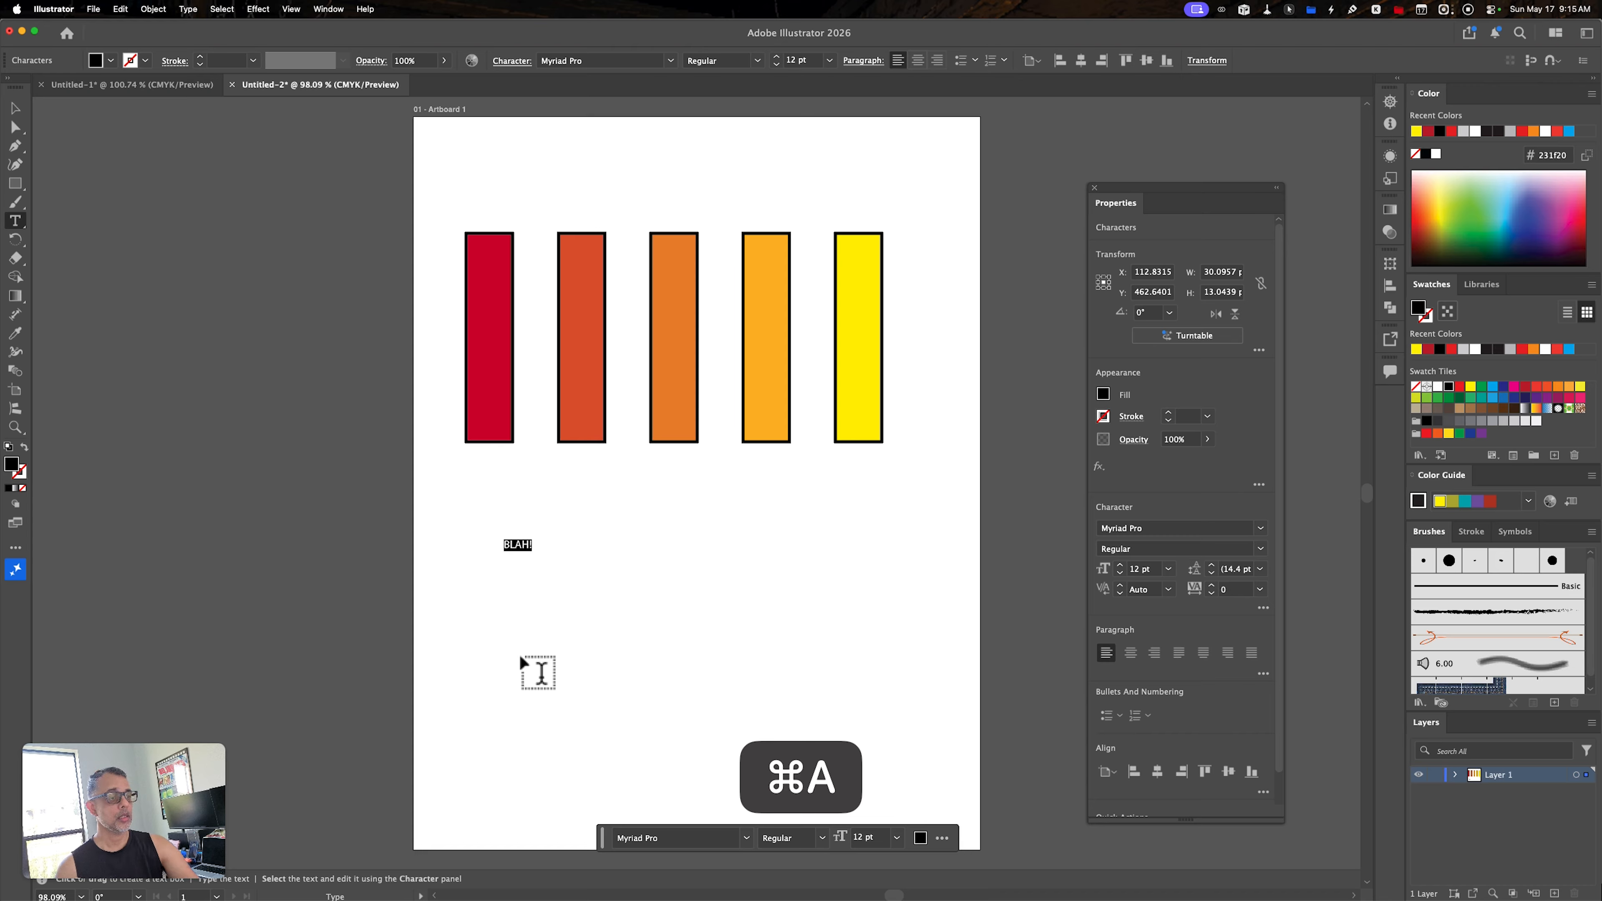
{"action": "left_click", "coordinate": [670, 60]}
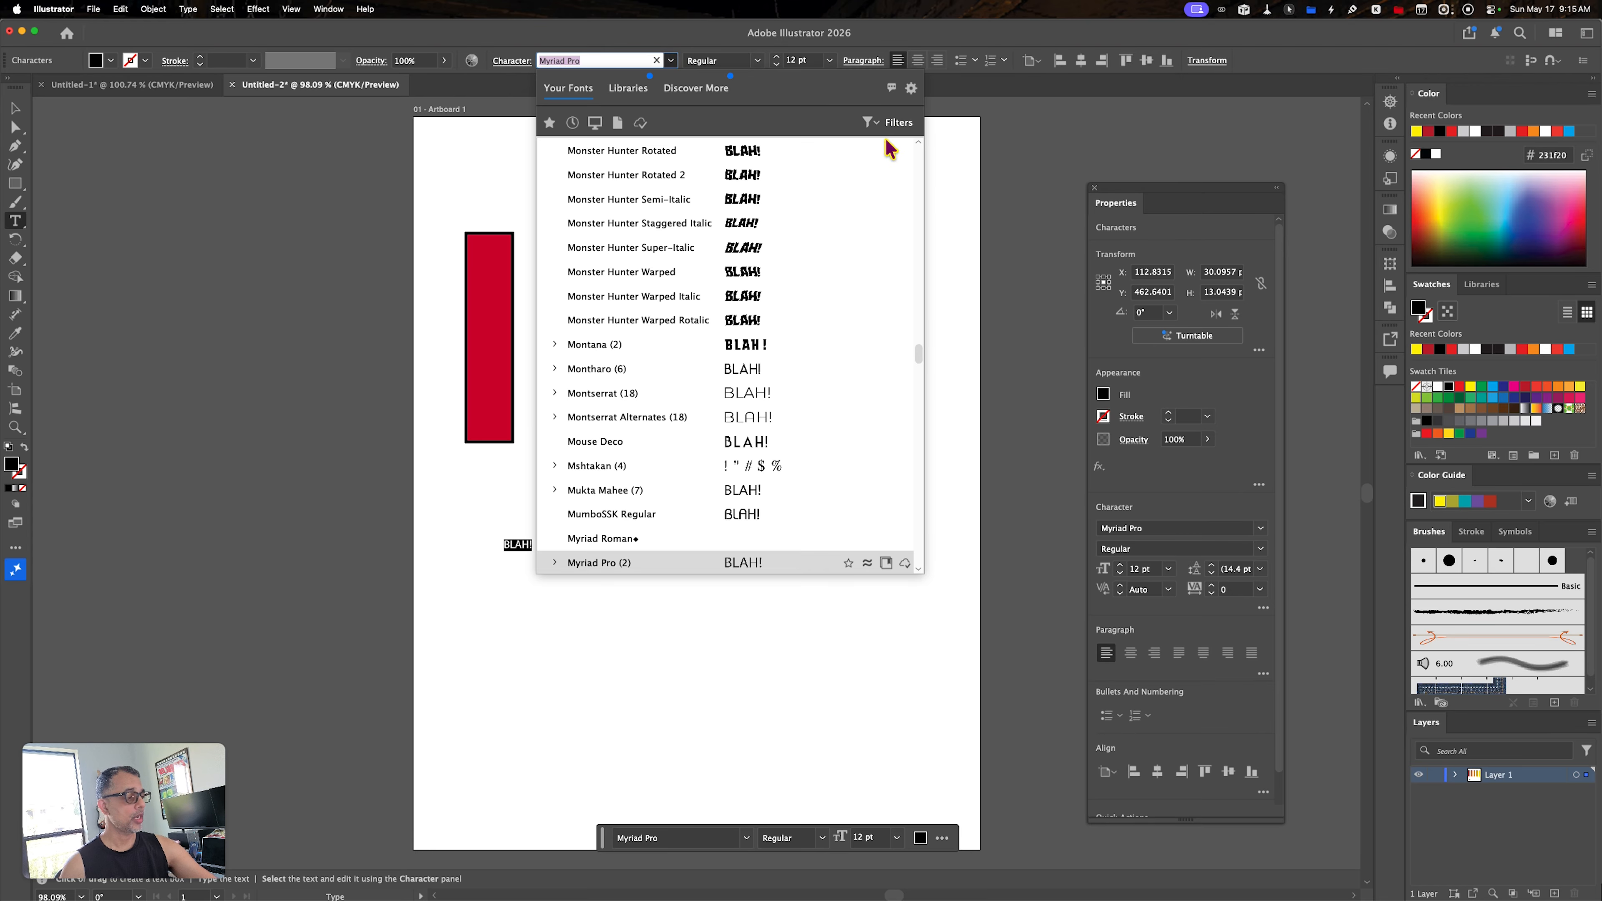
{"action": "left_click", "coordinate": [837, 177]}
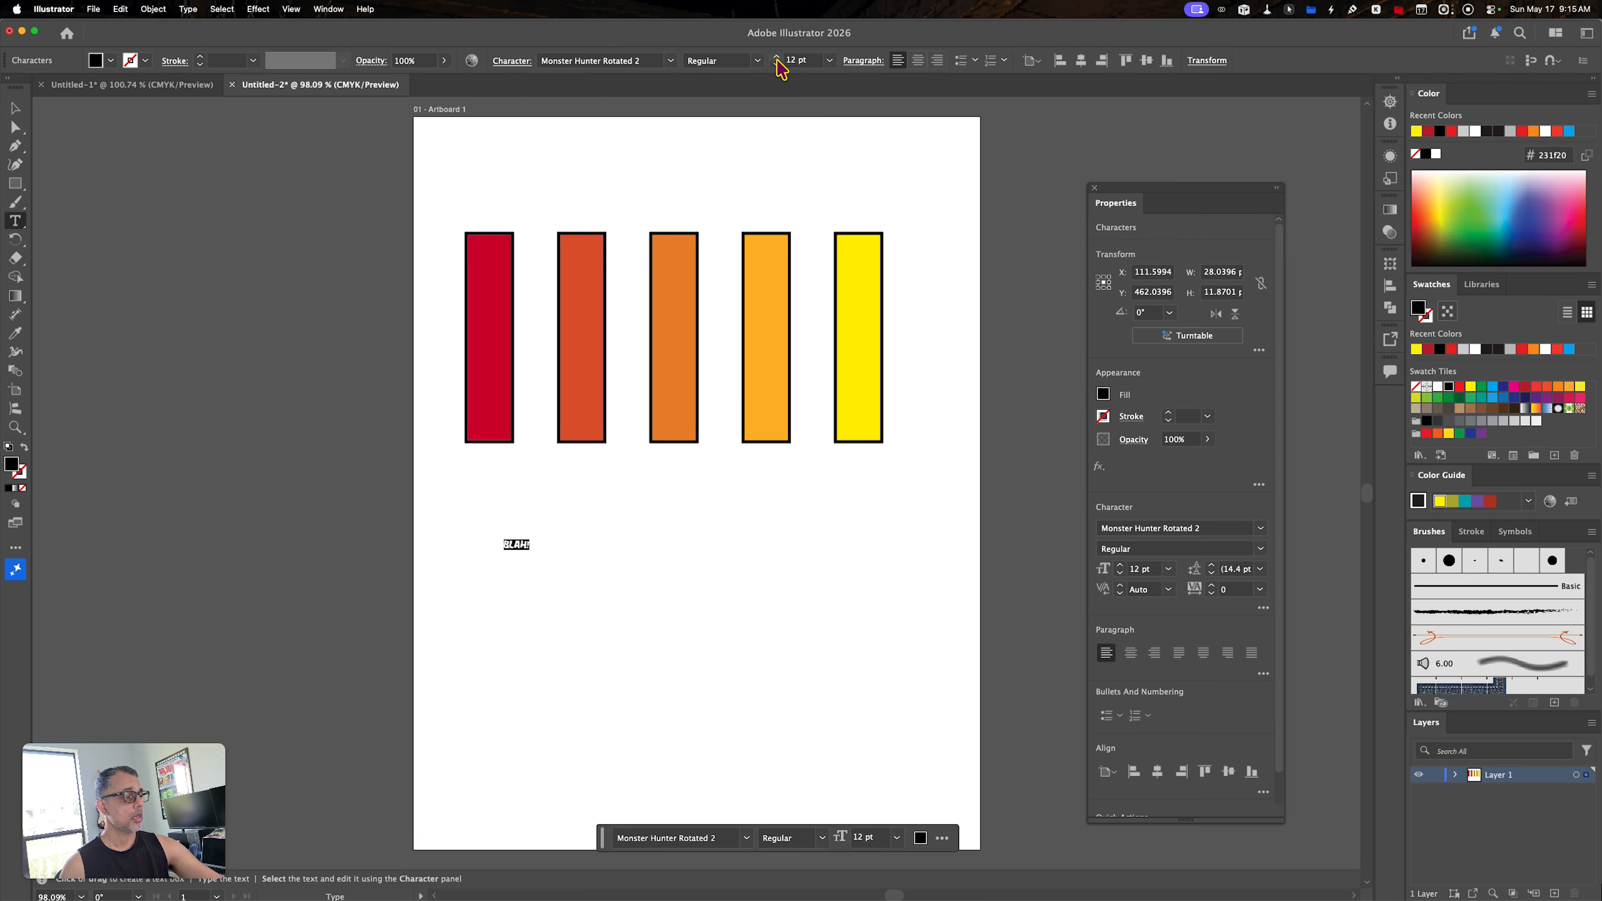
{"action": "type", "text": "102"}
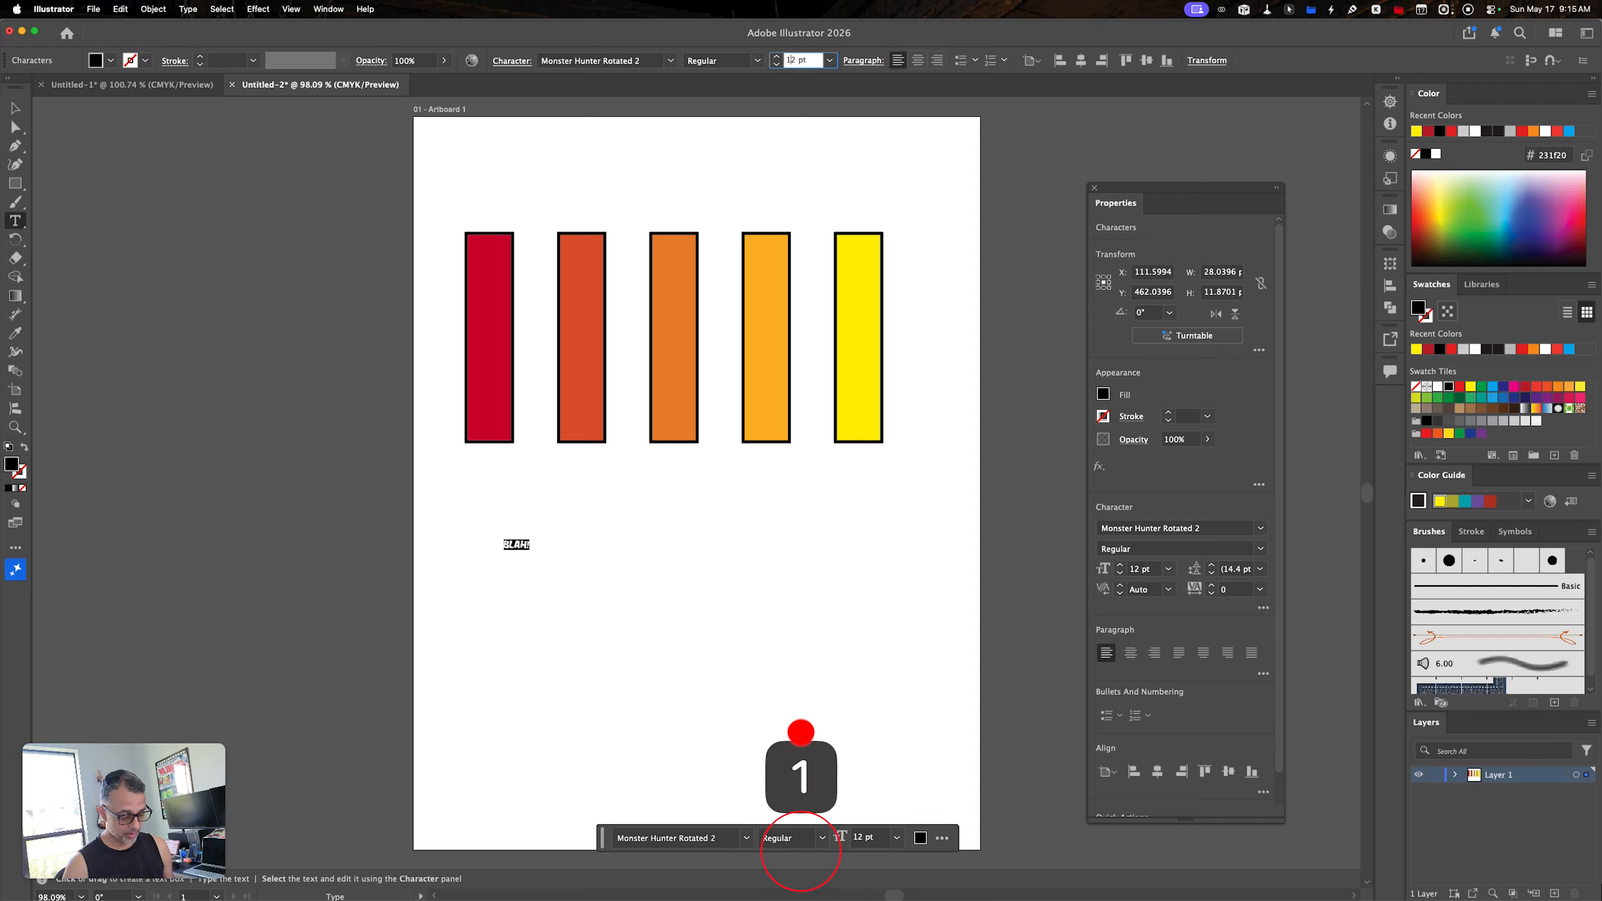
{"action": "key", "text": "Tab"}
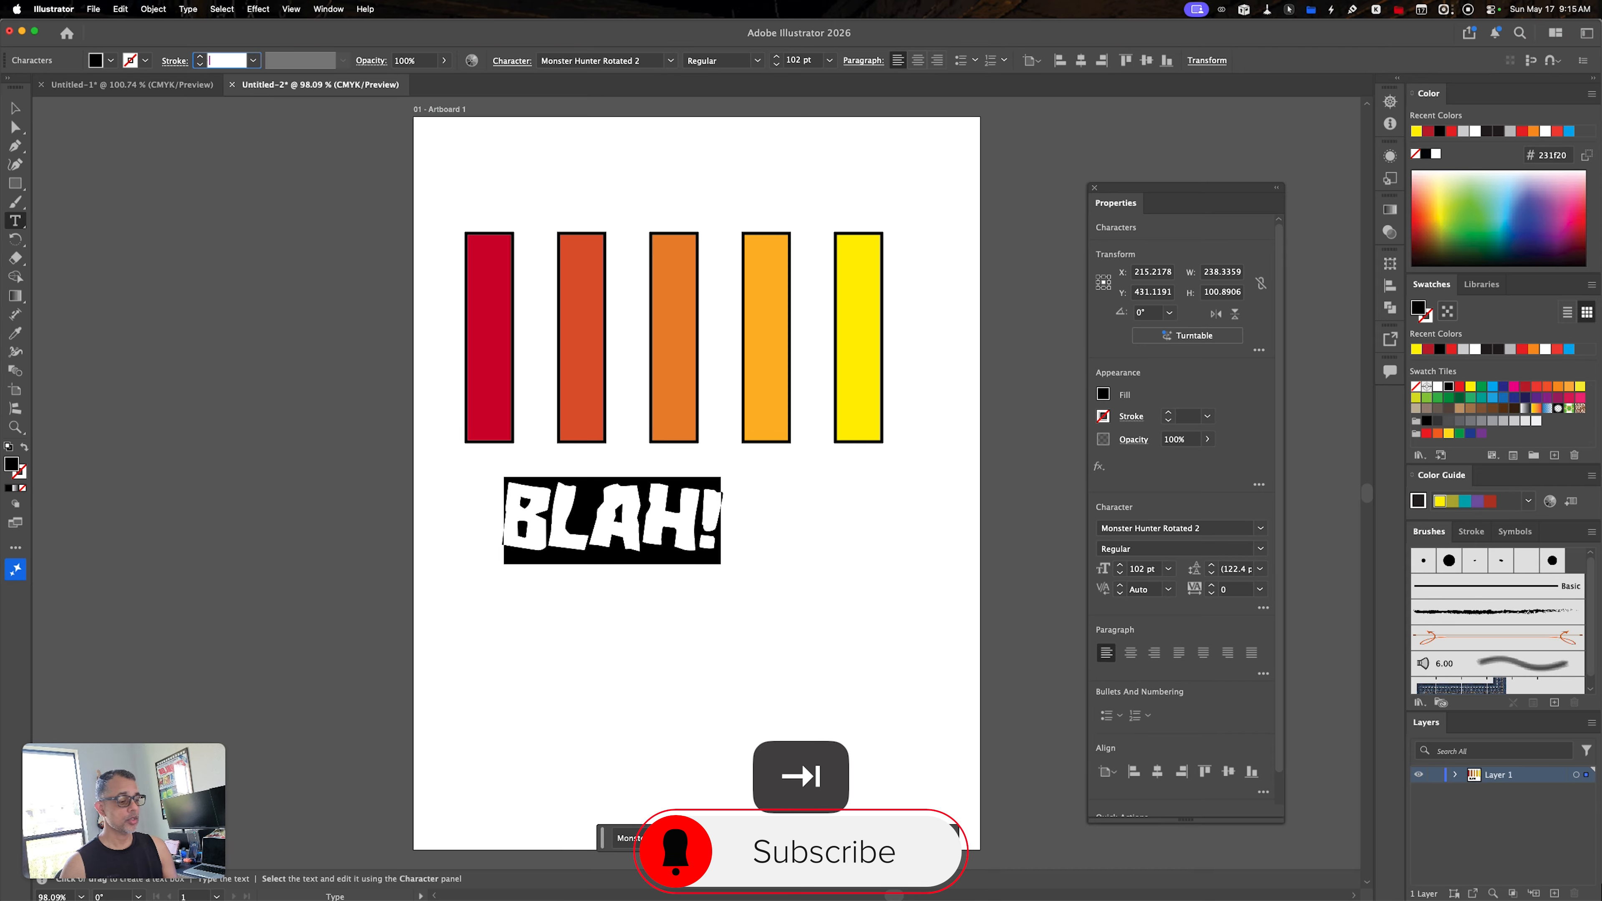
{"action": "left_click", "coordinate": [15, 108]}
{"action": "left_click_drag", "start_coordinate": [634, 540], "coordinate": [617, 598]}
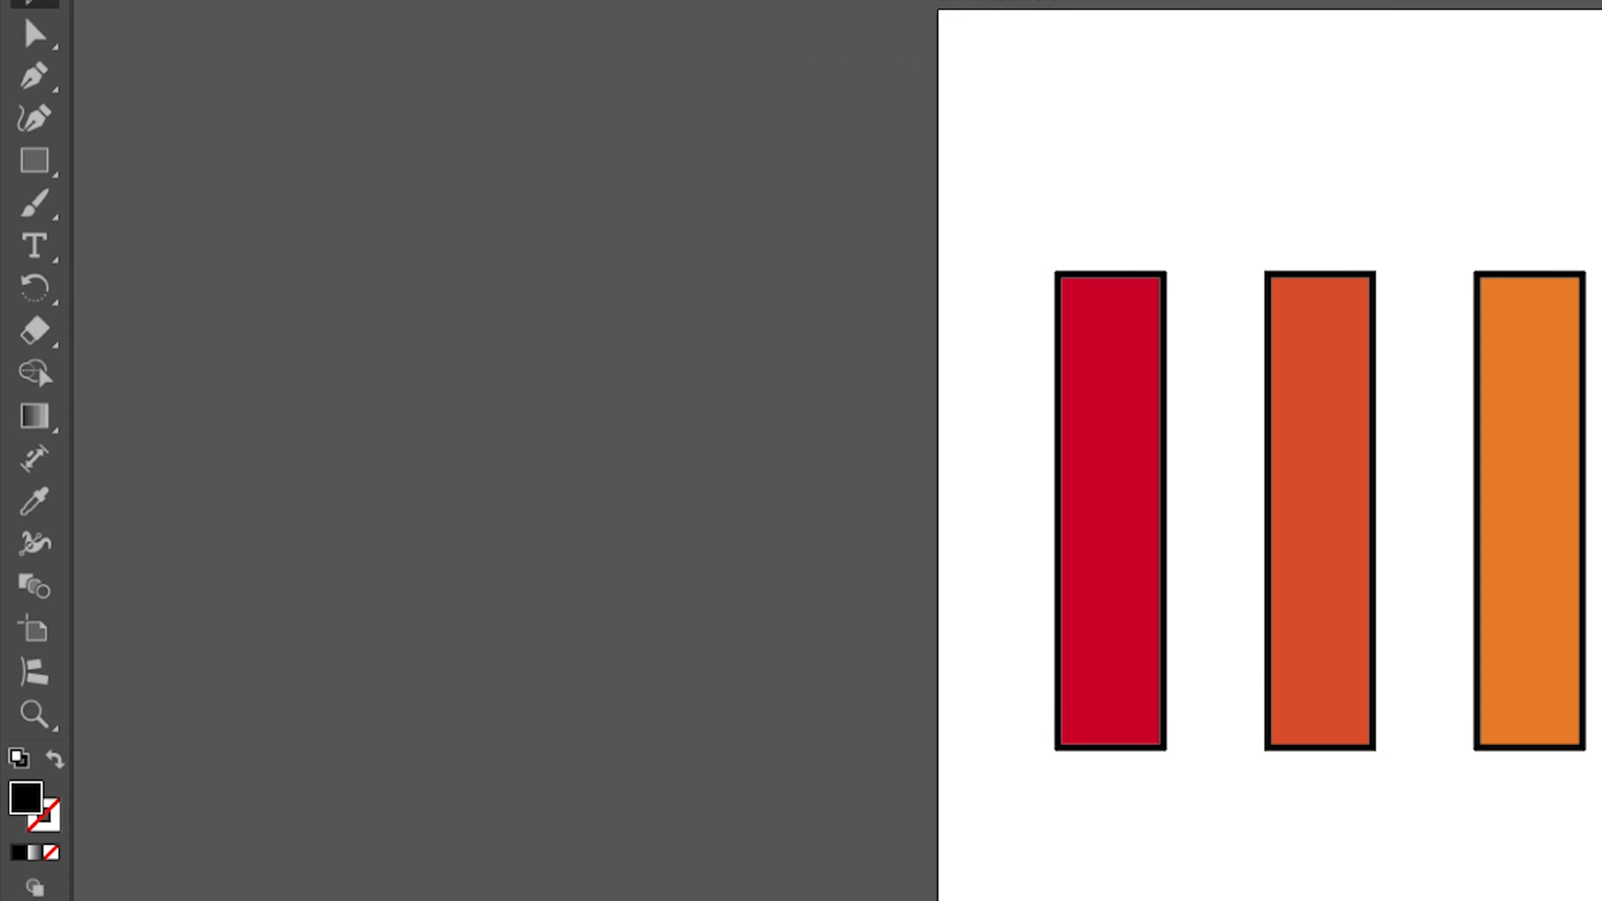
Draw an ellipse about 239 by 177 pt beside the "BLAH!" text and nudge it slightly upward to line up with the text.
{"action": "left_click", "coordinate": [36, 163]}
{"action": "left_click", "coordinate": [39, 158]}
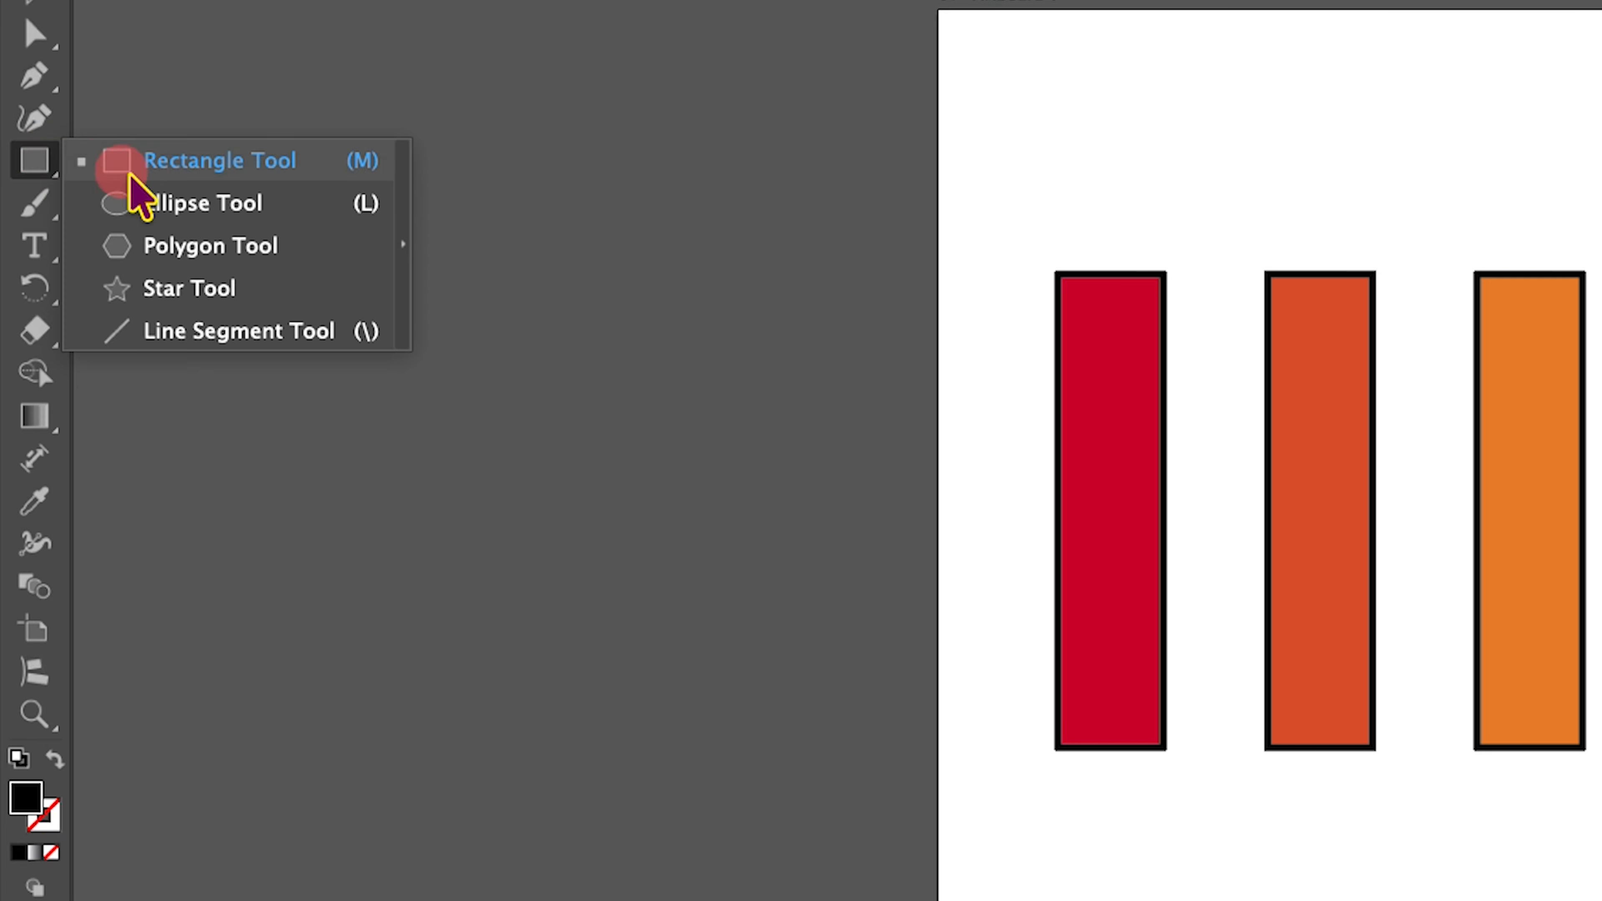
{"action": "left_click", "coordinate": [231, 203]}
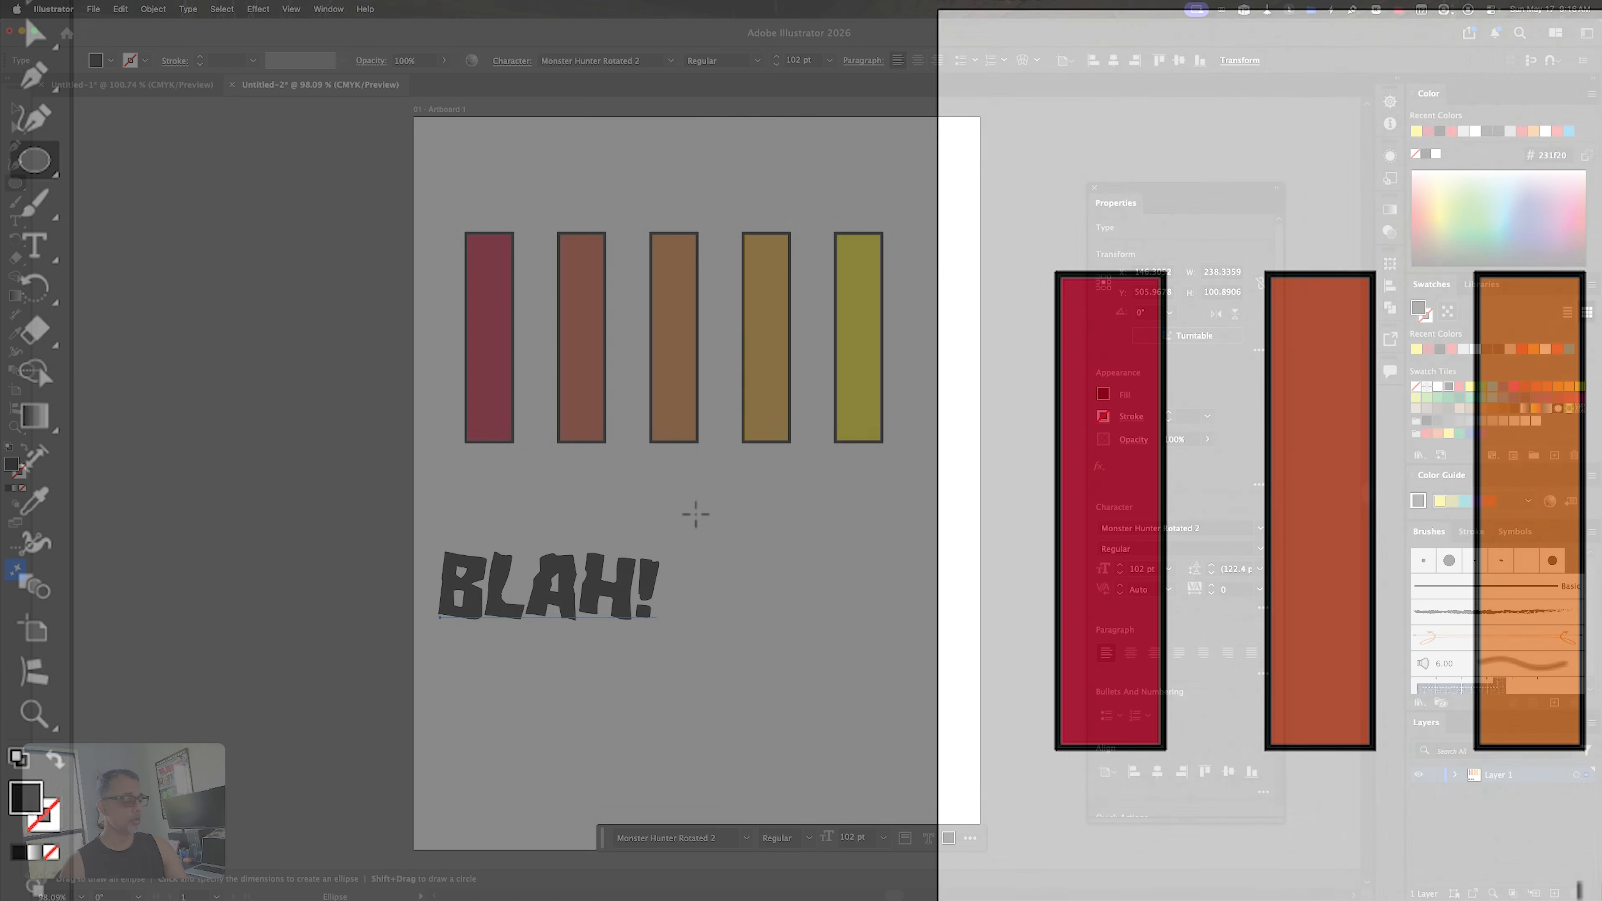
{"action": "left_click_drag", "start_coordinate": [696, 514], "coordinate": [918, 675]}
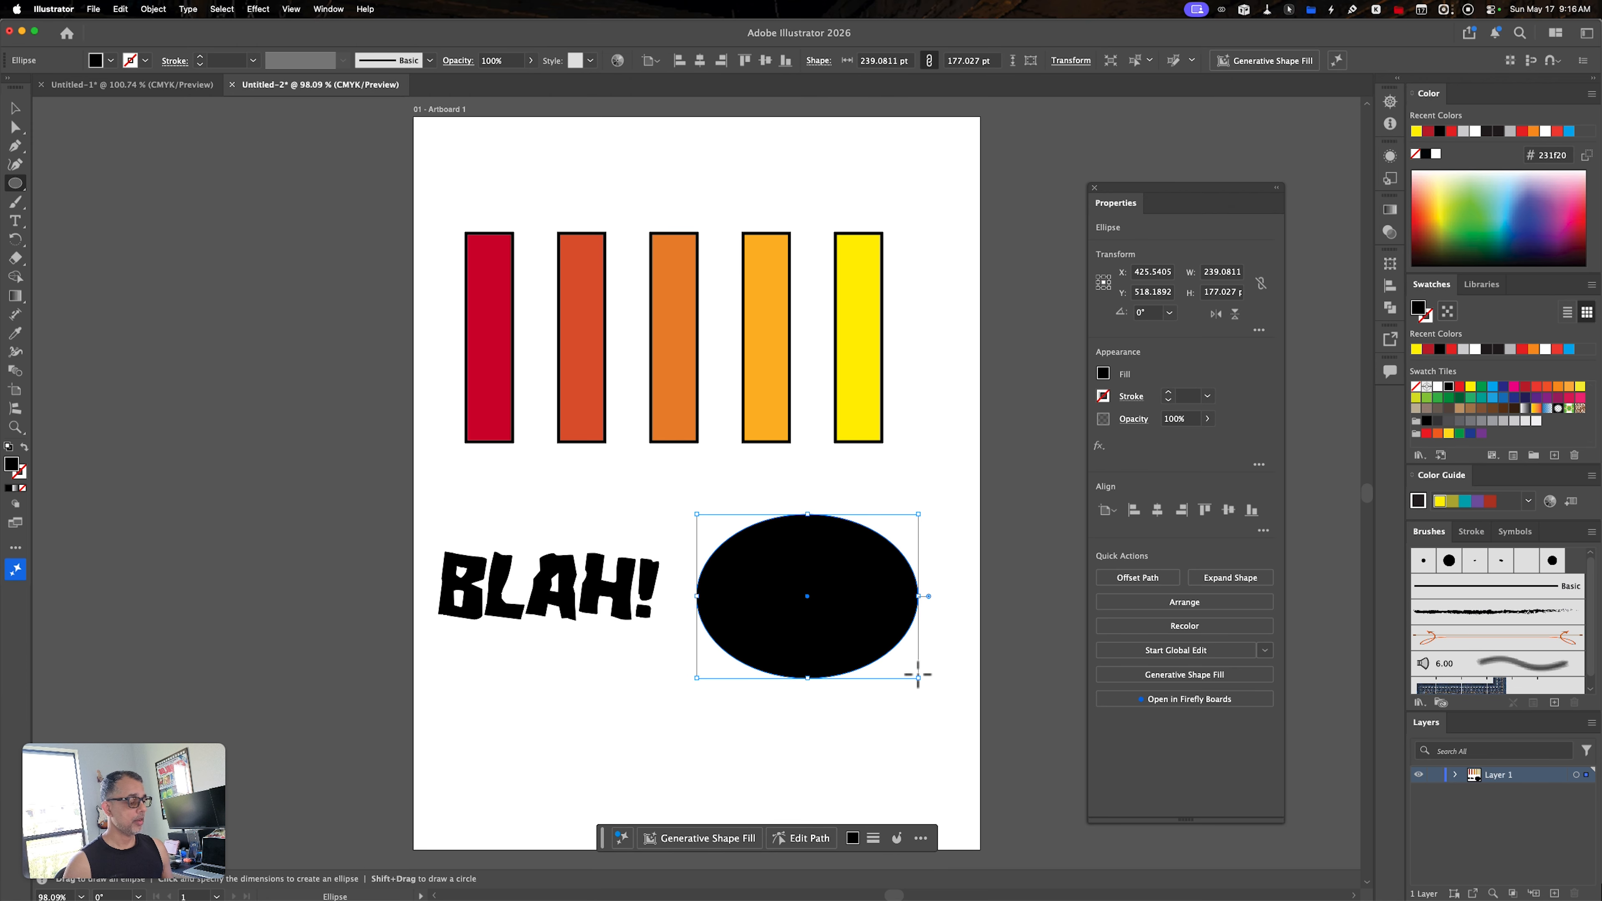
{"action": "key", "text": "v"}
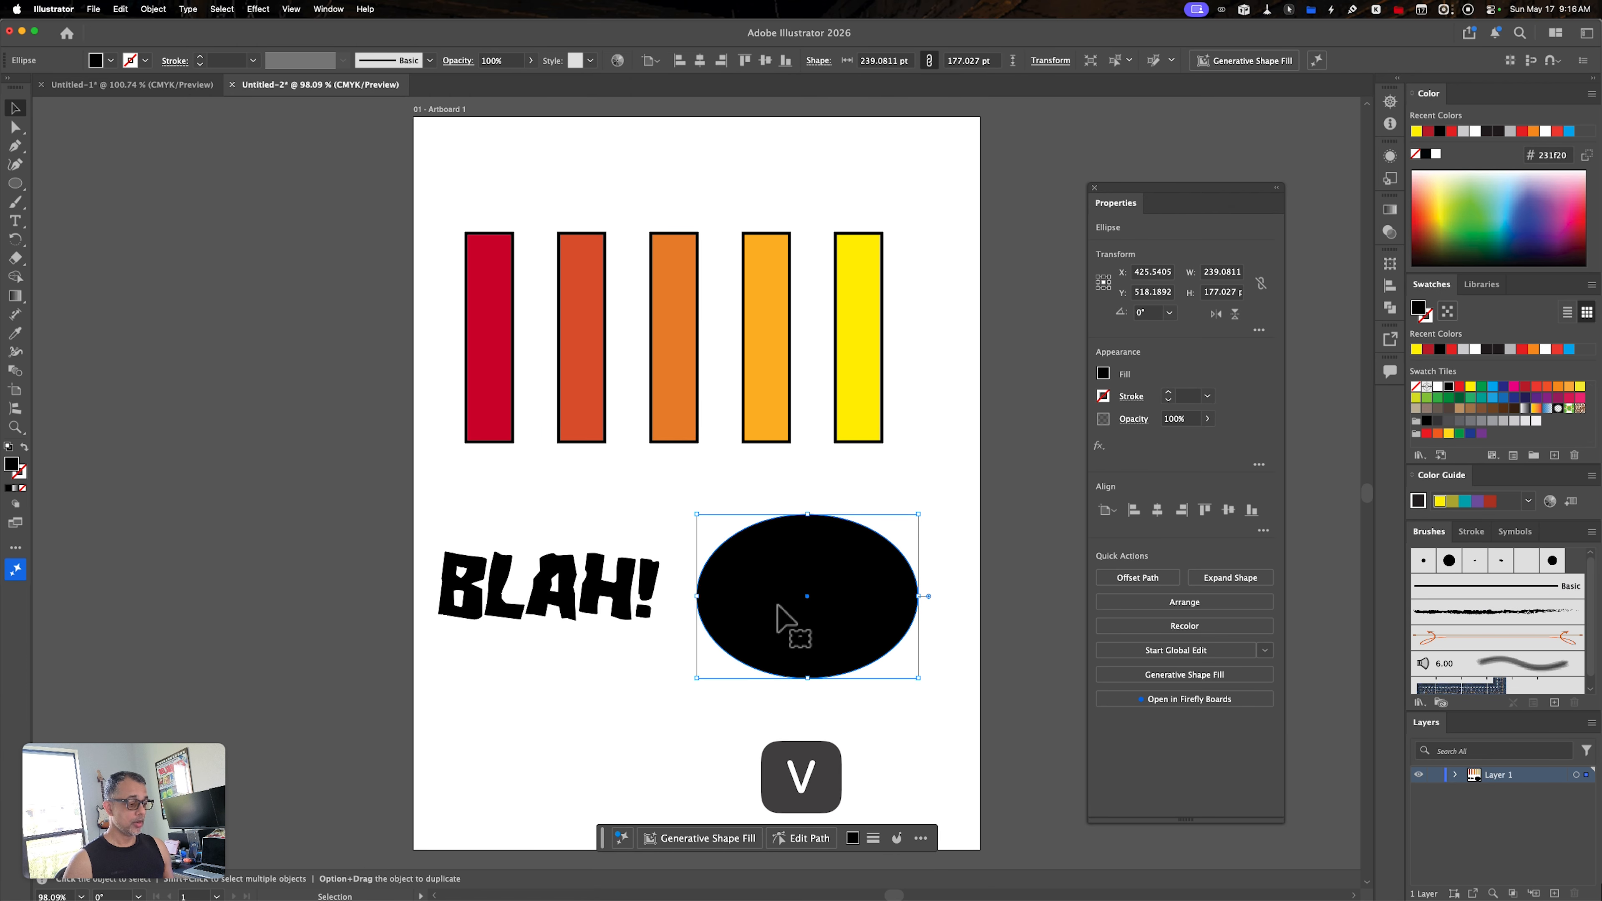
{"action": "left_click_drag", "start_coordinate": [771, 607], "coordinate": [774, 599]}
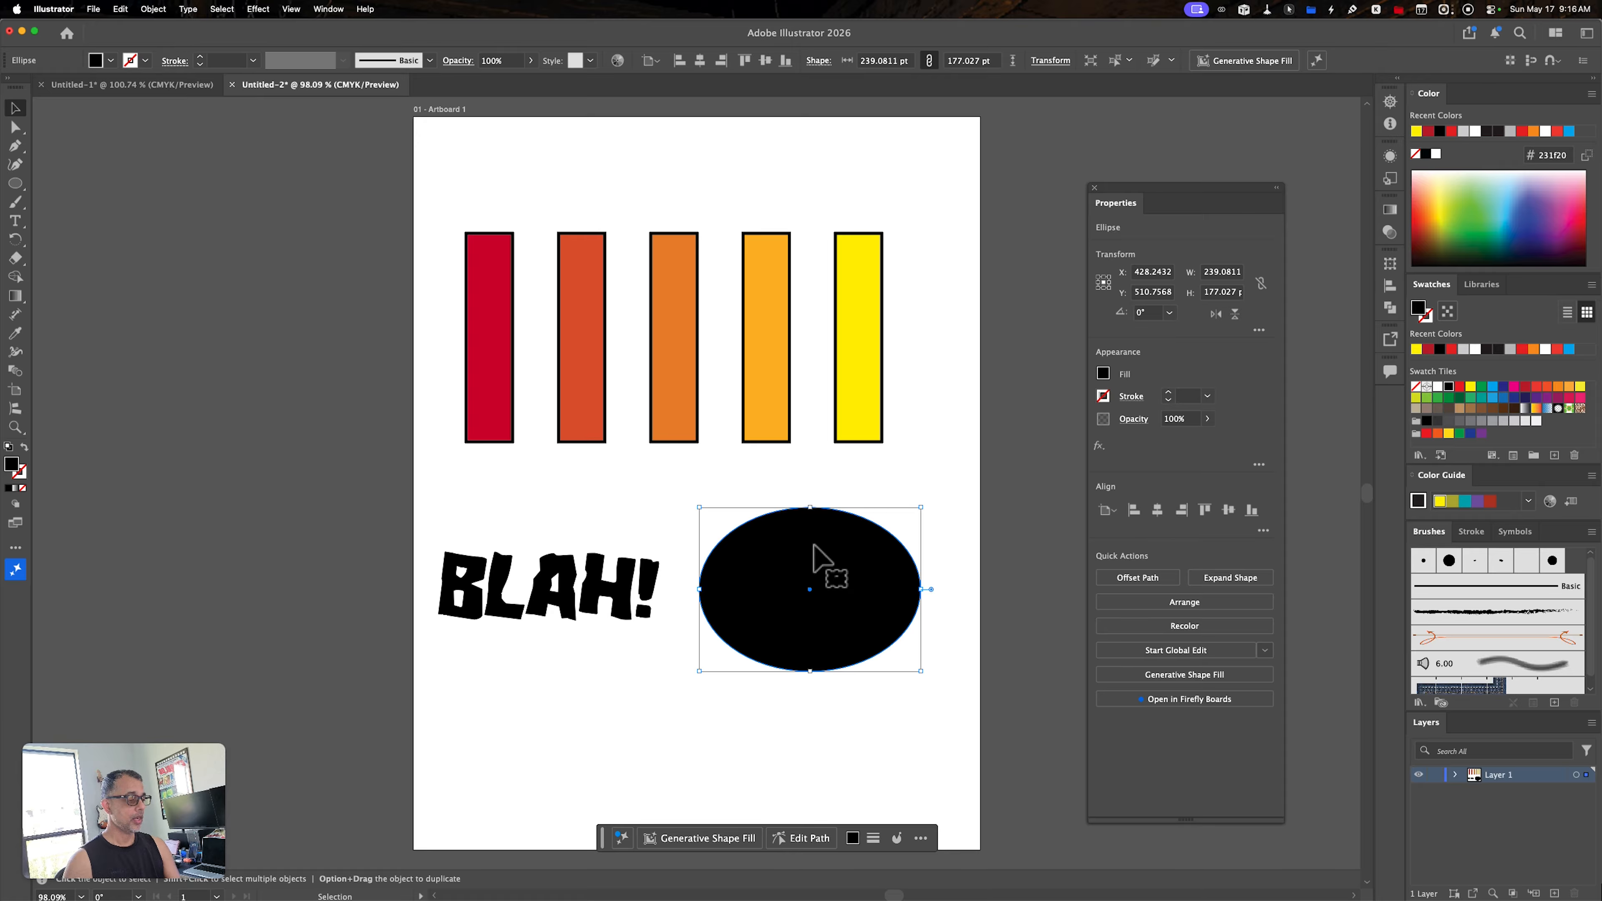
{"action": "left_click_drag", "start_coordinate": [870, 600], "coordinate": [869, 605]}
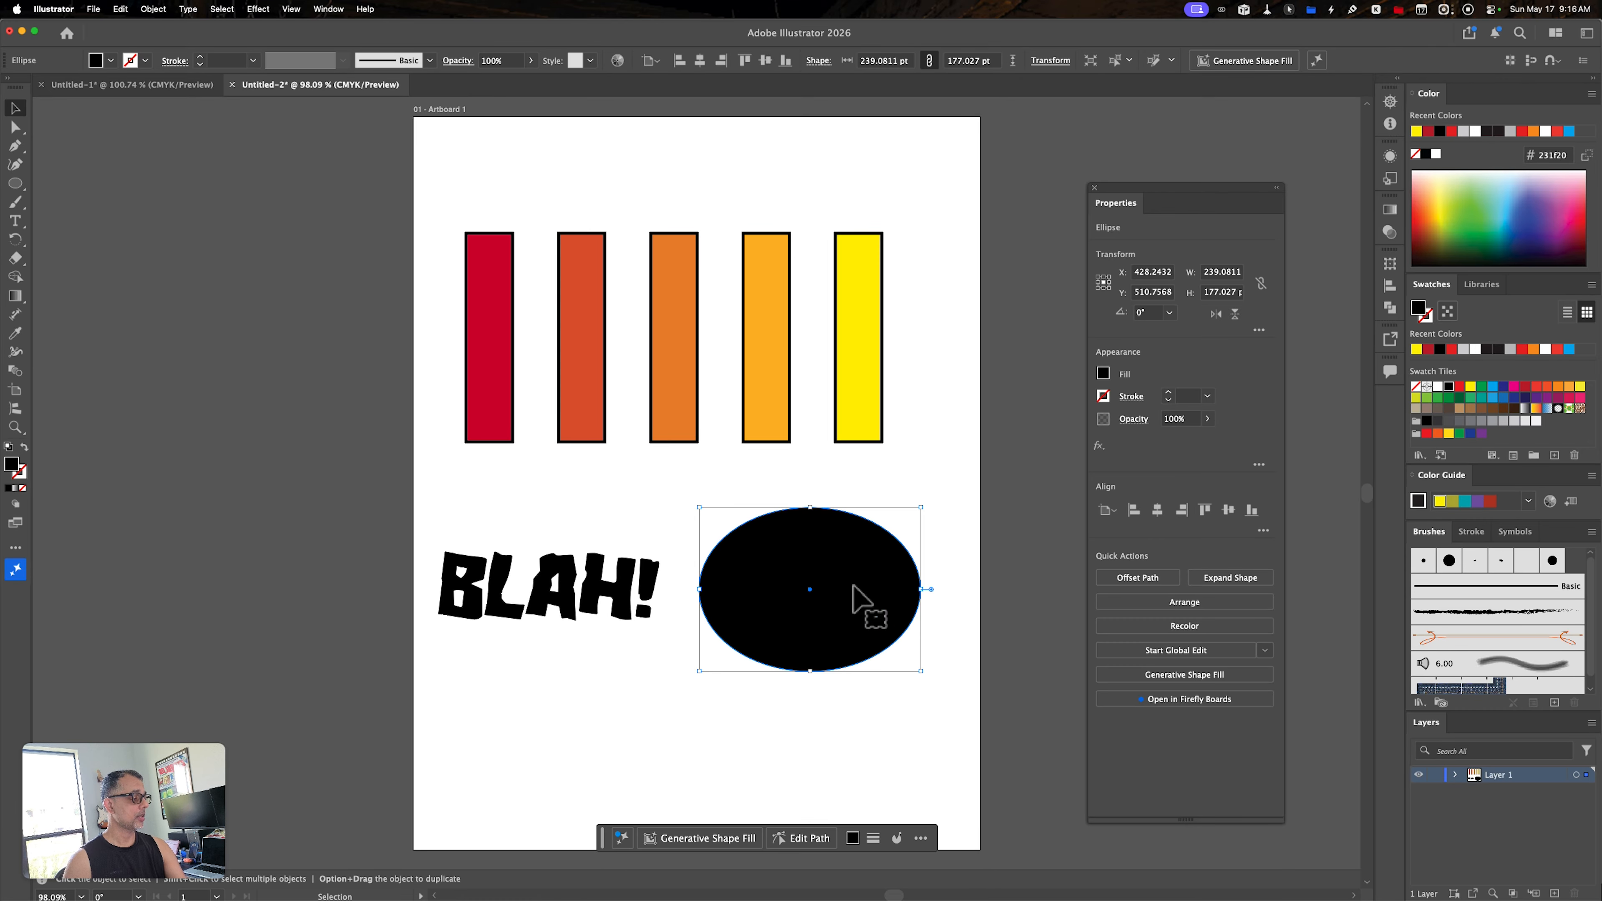
Fill the ellipse with red.
{"action": "left_click", "coordinate": [1103, 373]}
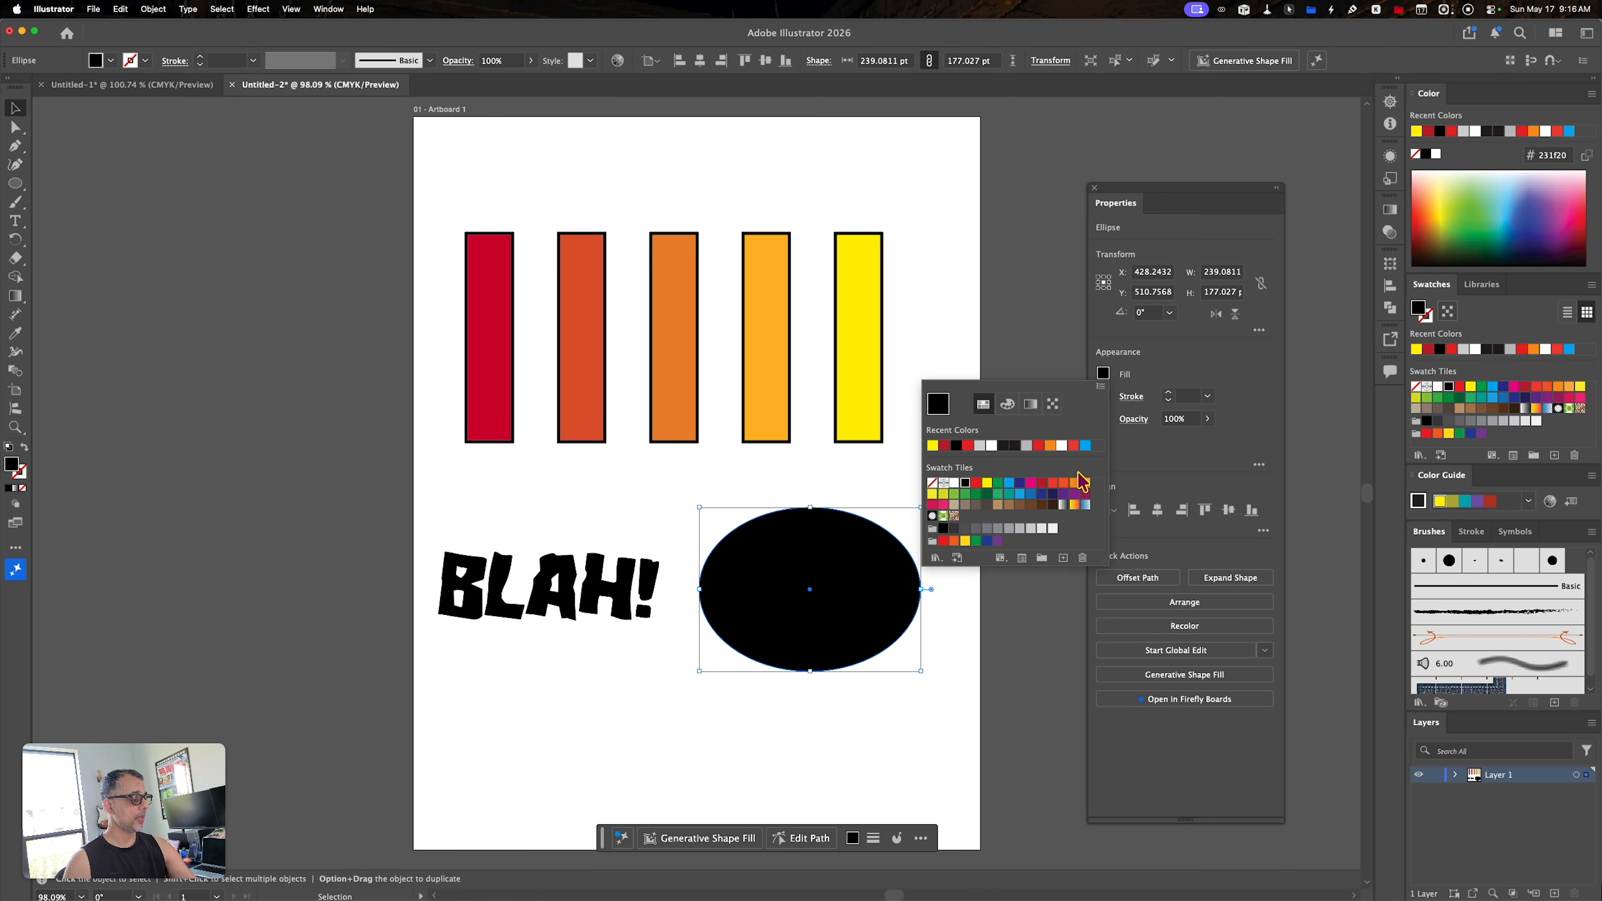
{"action": "left_click", "coordinate": [1040, 446]}
{"action": "left_click", "coordinate": [858, 634]}
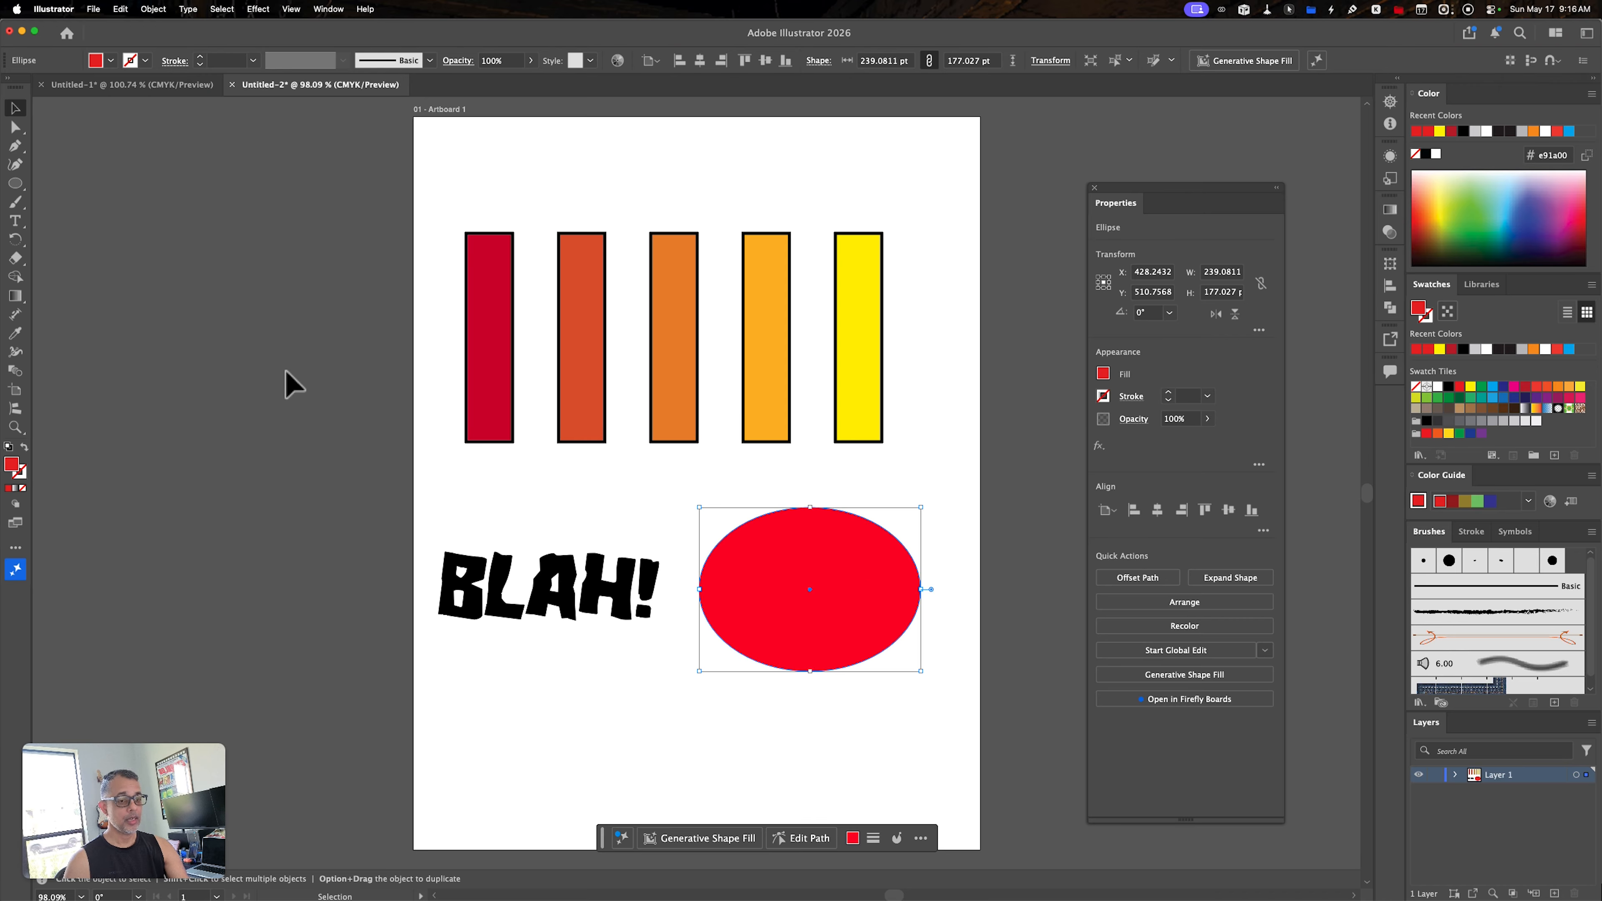
Reshape the ellipse into a smile by moving its top anchor down near the middle and its bottom anchor slightly lower, then deselect it.
{"action": "left_click", "coordinate": [22, 132]}
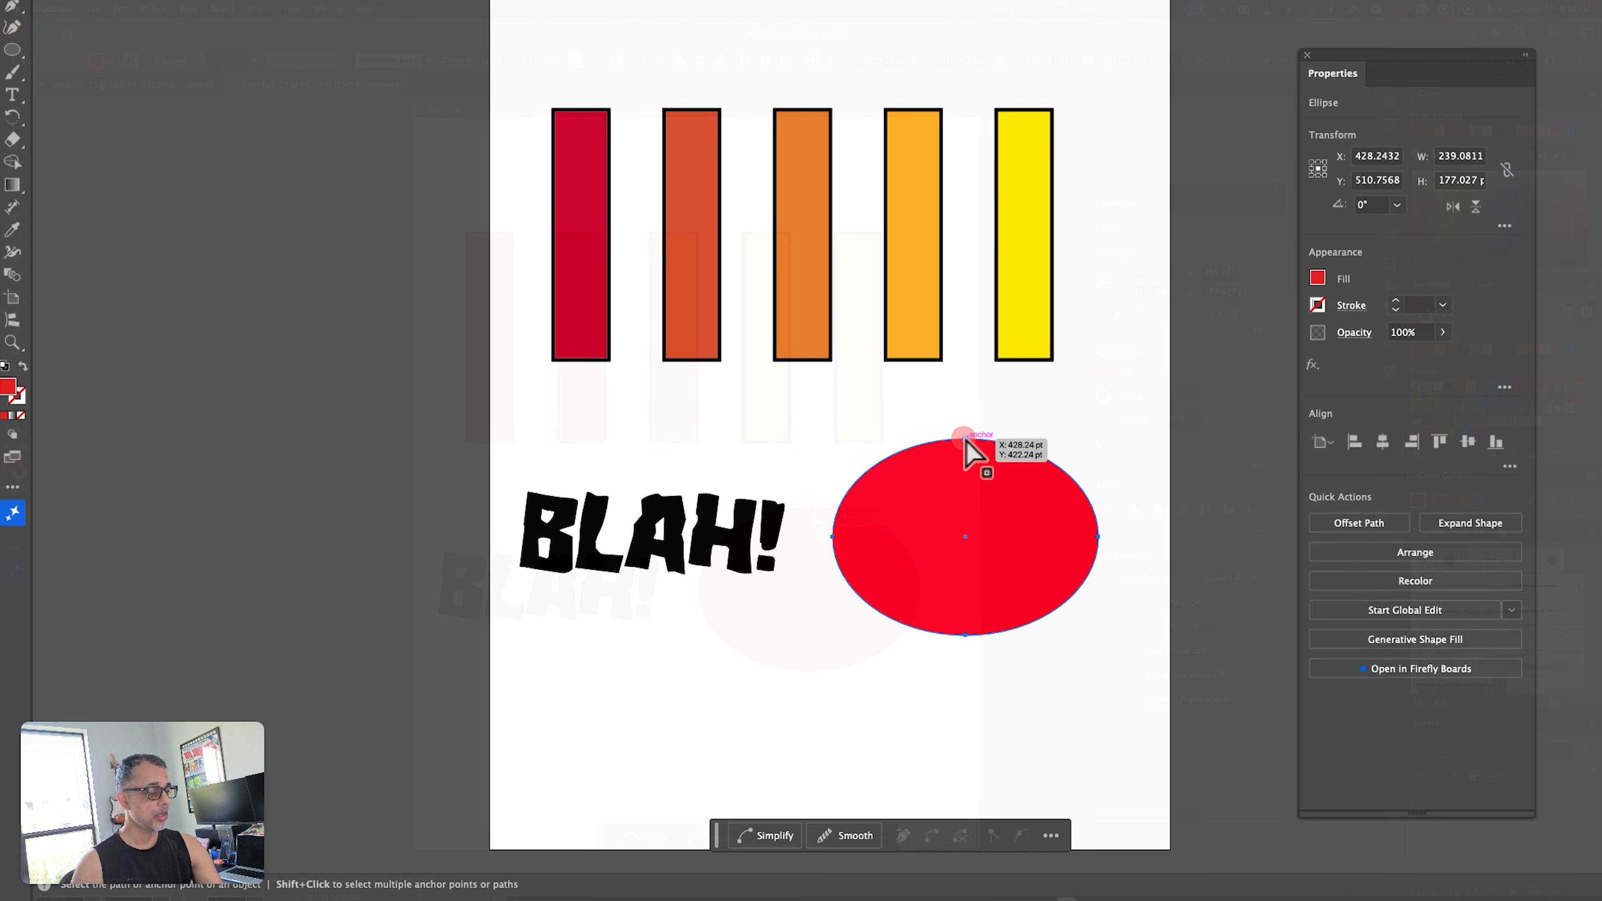
{"action": "left_click", "coordinate": [810, 508]}
{"action": "left_click_drag", "start_coordinate": [966, 440], "coordinate": [968, 535]}
{"action": "left_click_drag", "start_coordinate": [966, 634], "coordinate": [968, 663]}
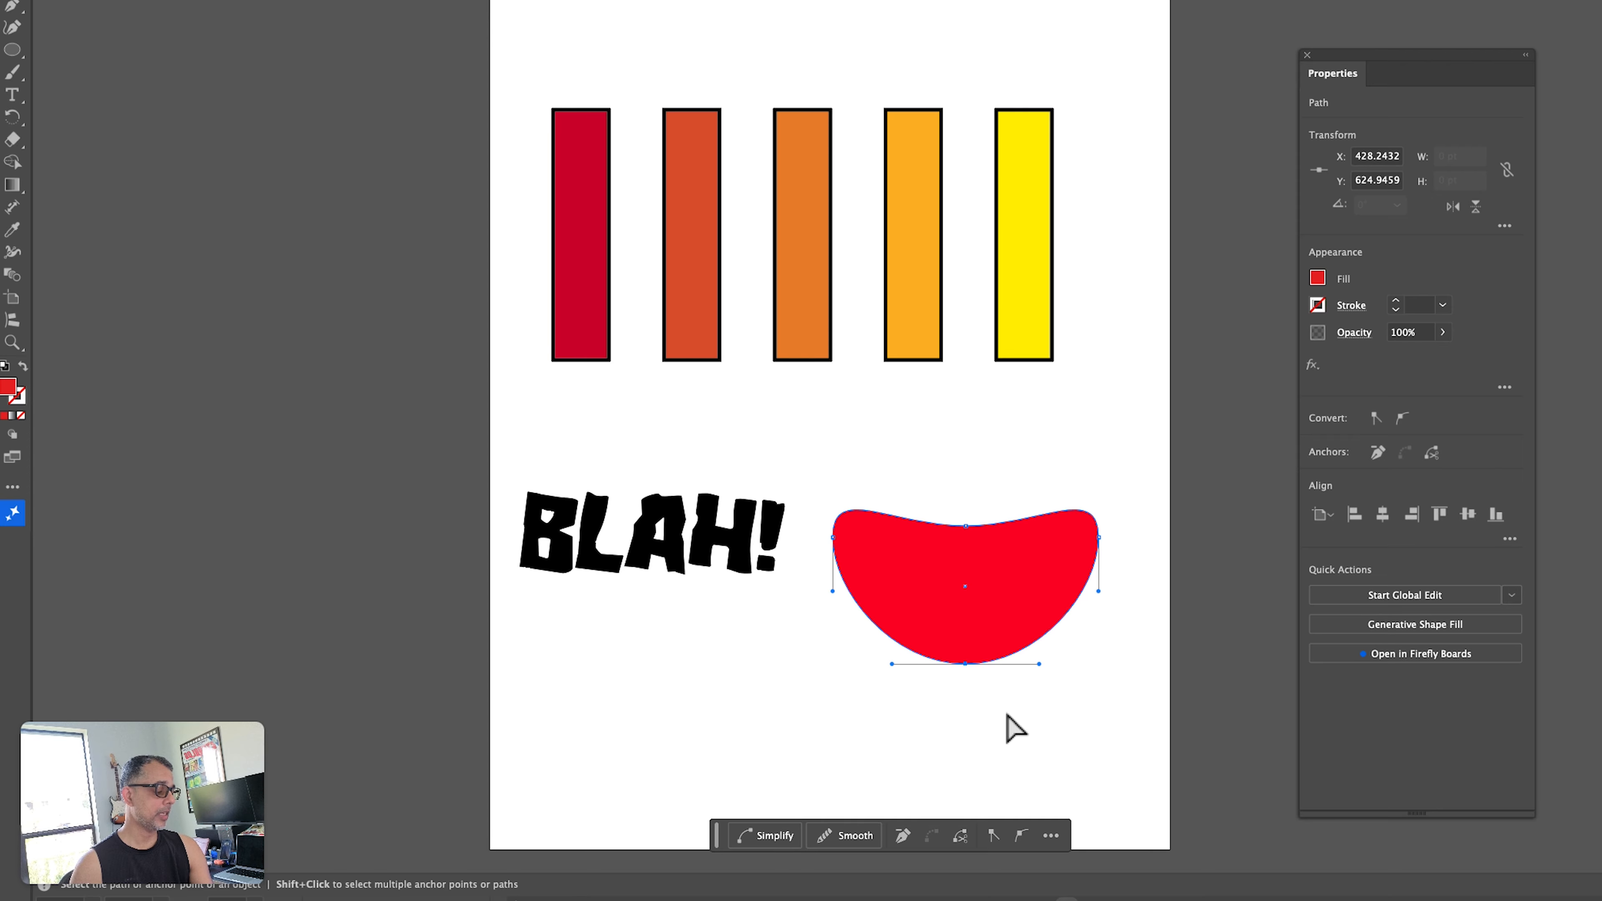
{"action": "left_click", "coordinate": [1015, 729]}
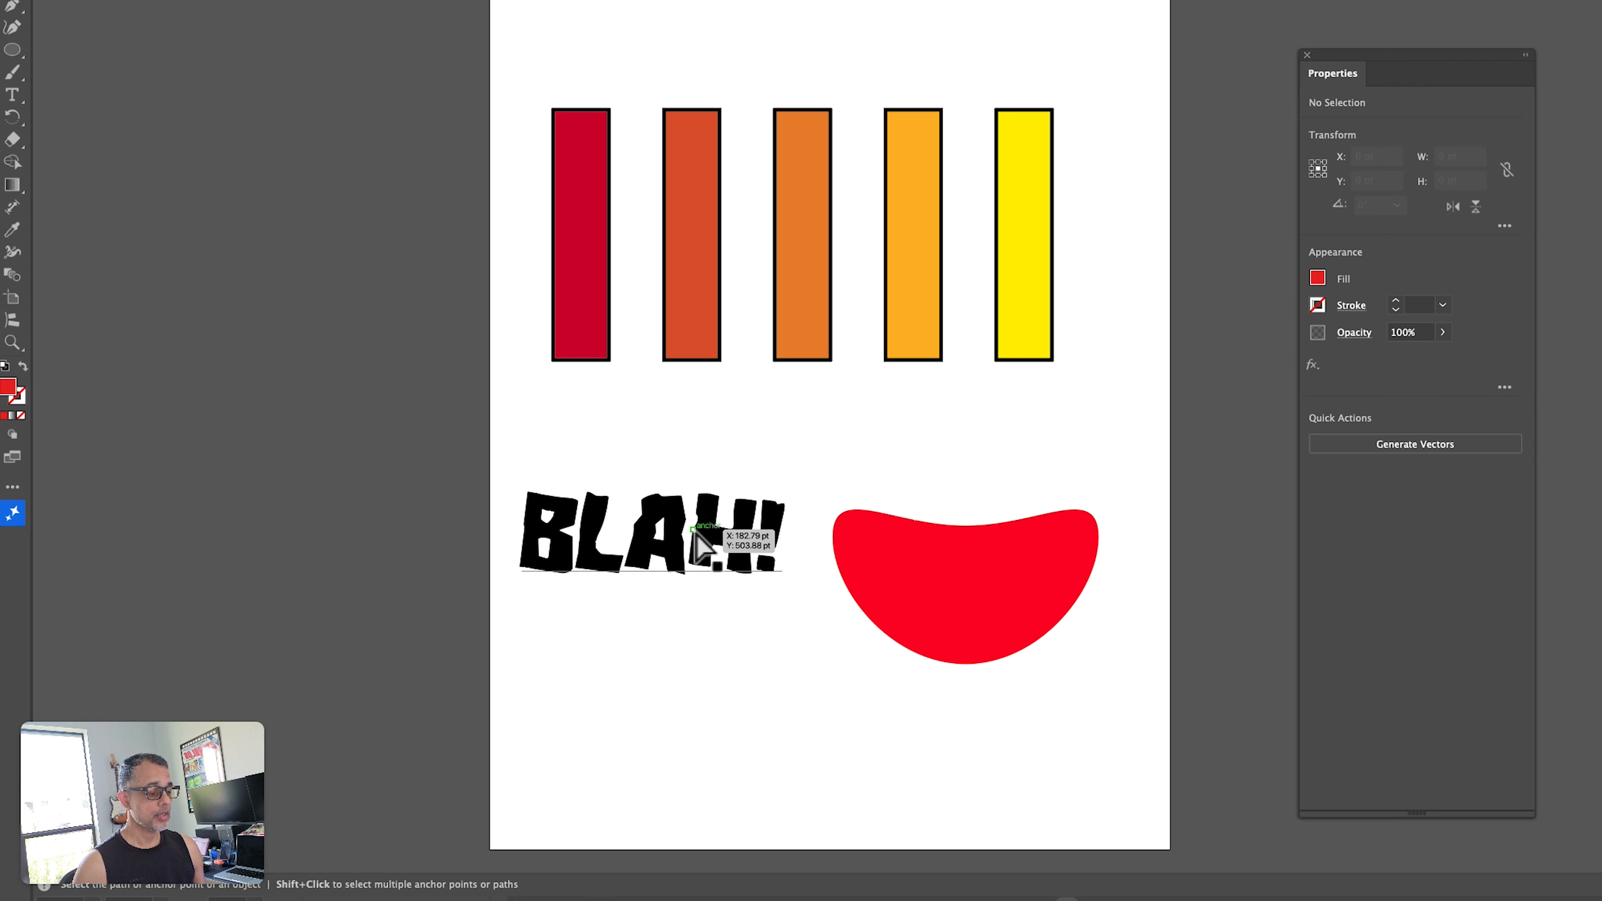
Distort the "BLAH!" text into the red shape with Make with Top Object and move the envelope to about X 236, Y 654 pt.
{"action": "key", "text": "v"}
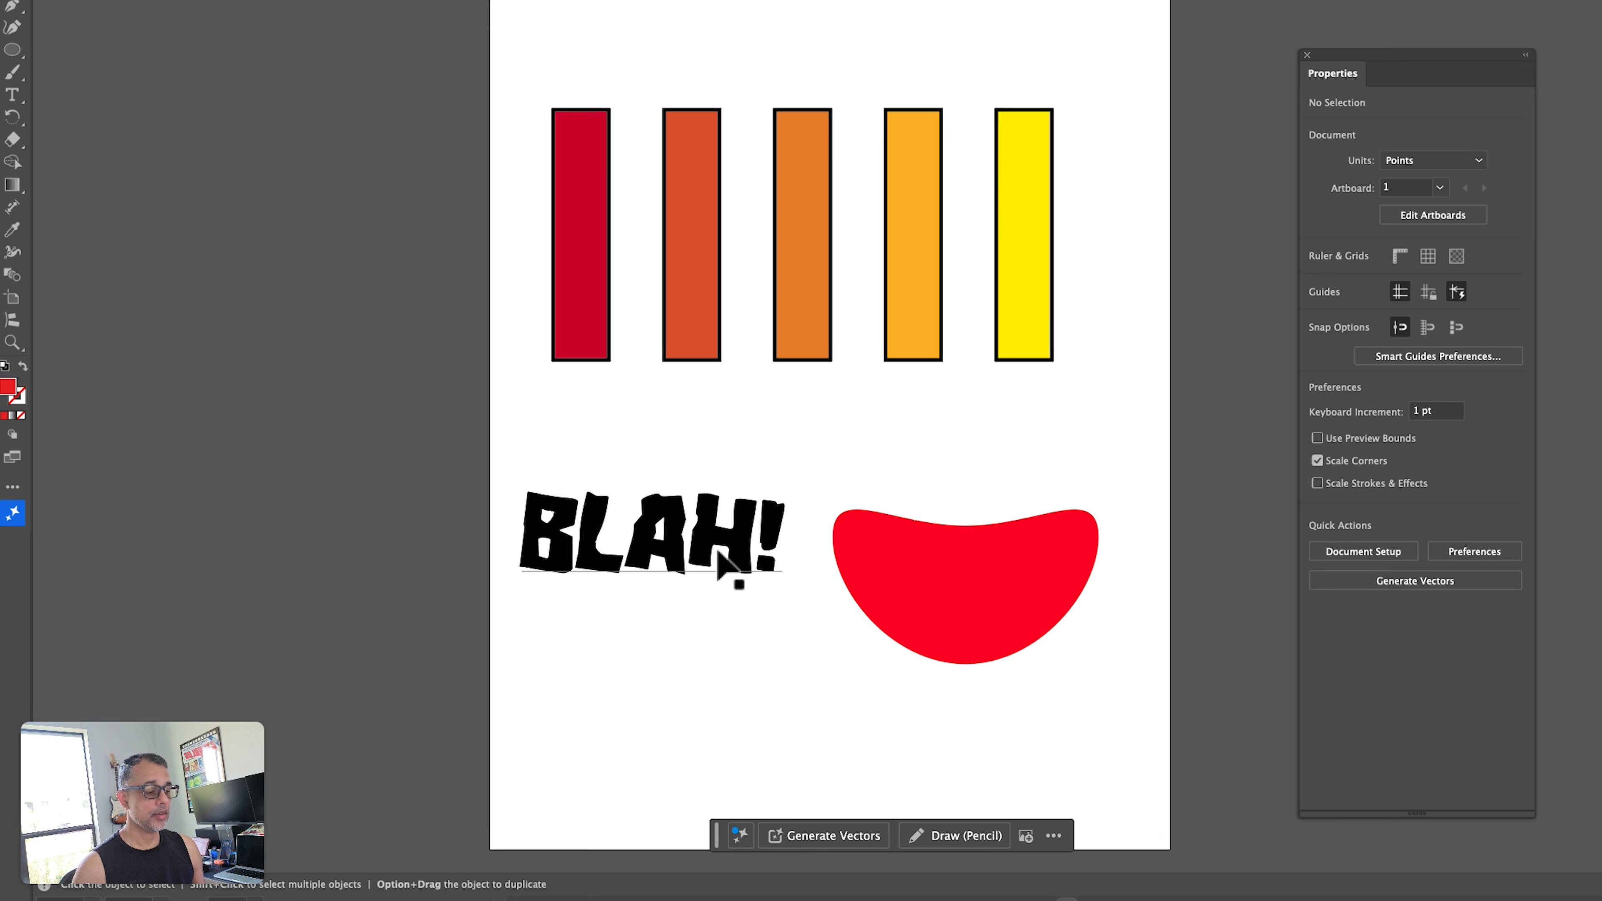
{"action": "left_click_drag", "start_coordinate": [614, 449], "coordinate": [761, 596]}
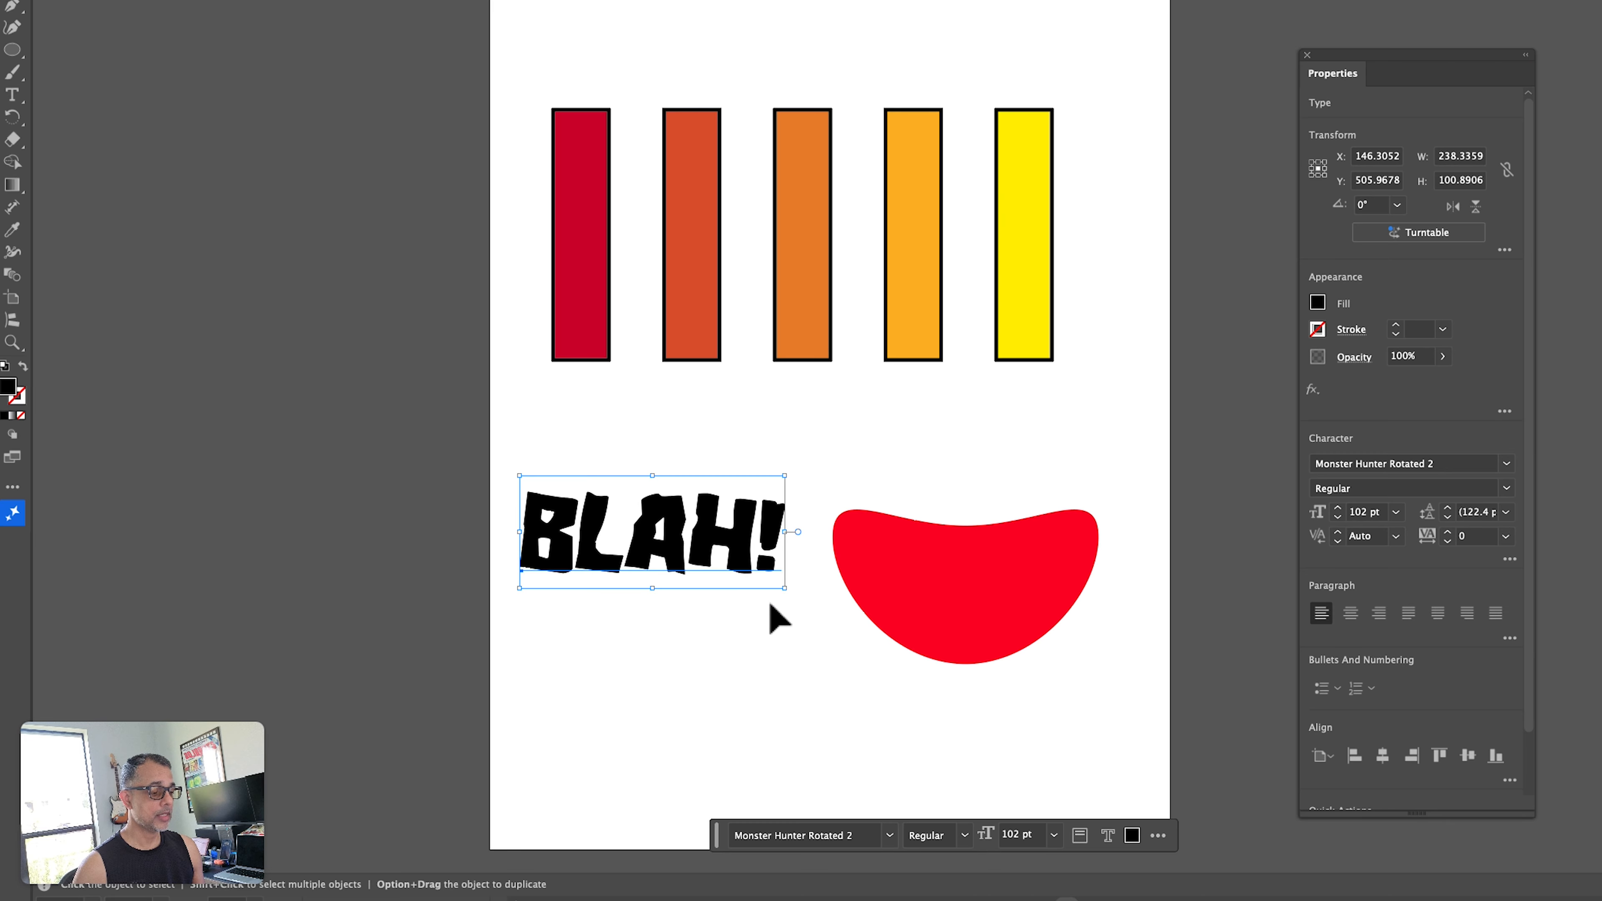
{"action": "left_click_drag", "start_coordinate": [869, 466], "coordinate": [1029, 693]}
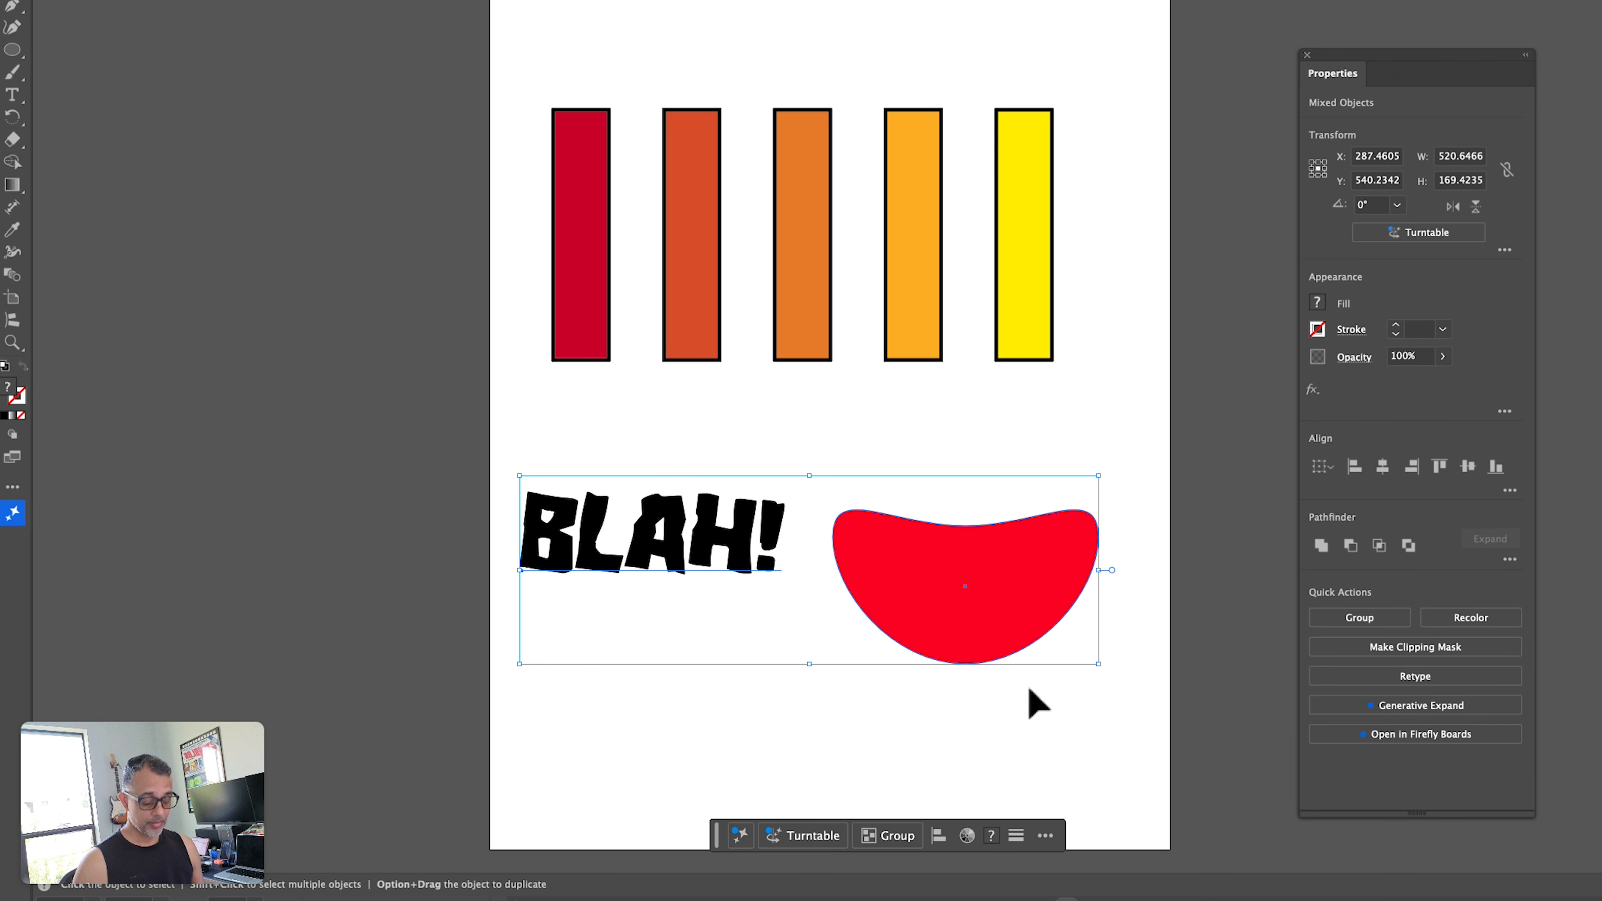
{"action": "key", "text": "alt+super"}
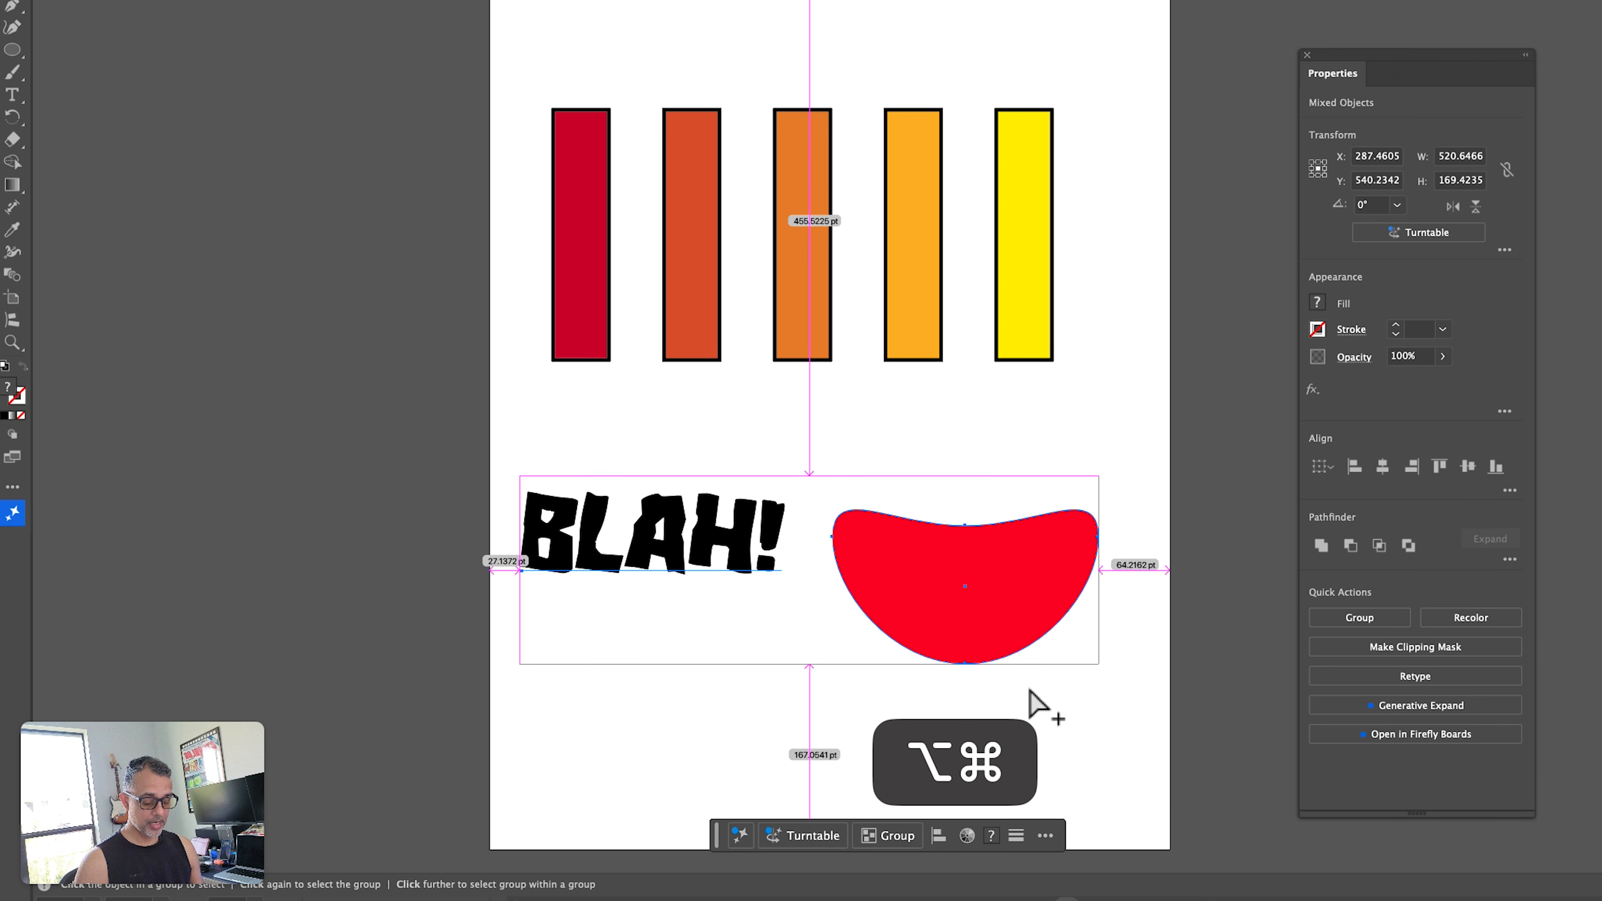
{"action": "key", "text": "alt+super+c"}
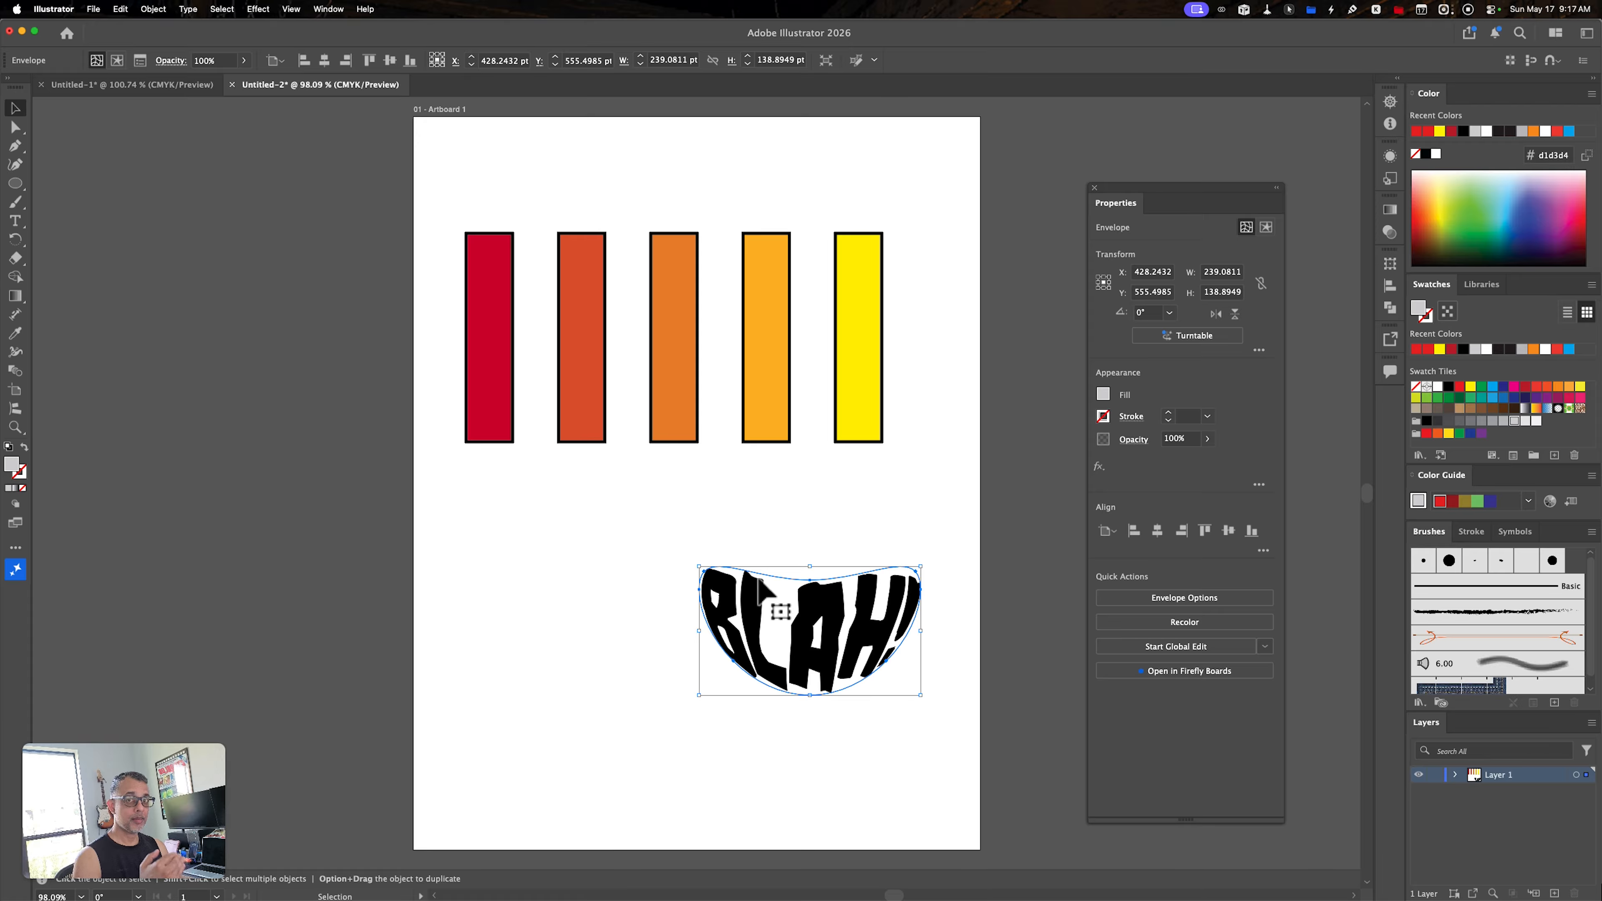
{"action": "left_click_drag", "start_coordinate": [773, 628], "coordinate": [604, 716]}
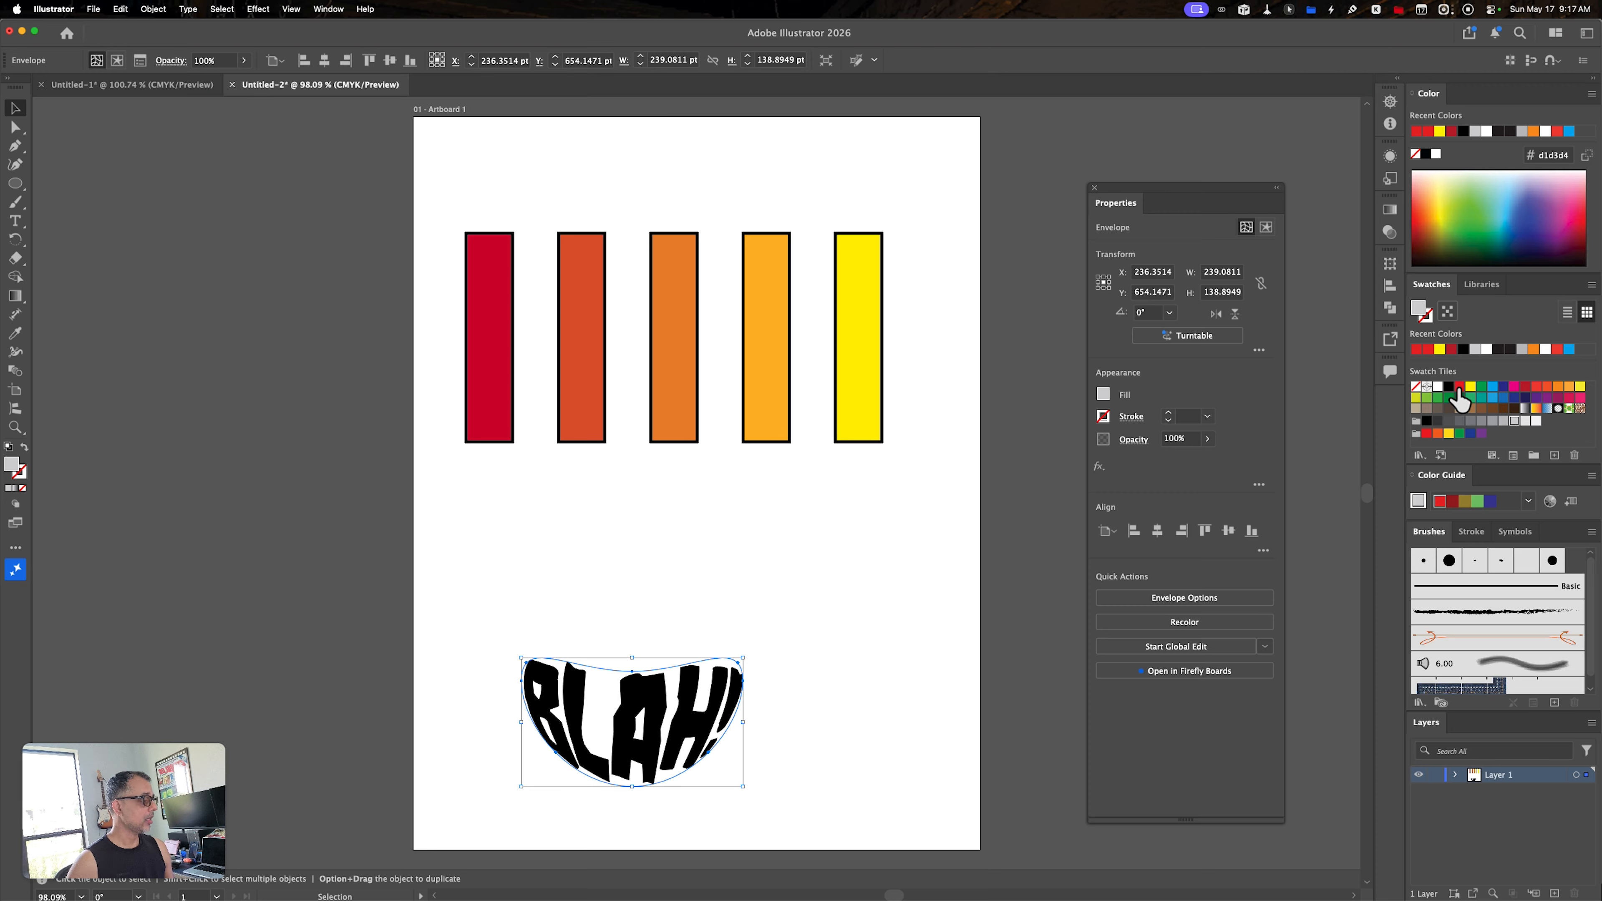
Isolate the envelope's contents and fill the "BLAH!" text with red.
{"action": "double_click", "coordinate": [682, 697]}
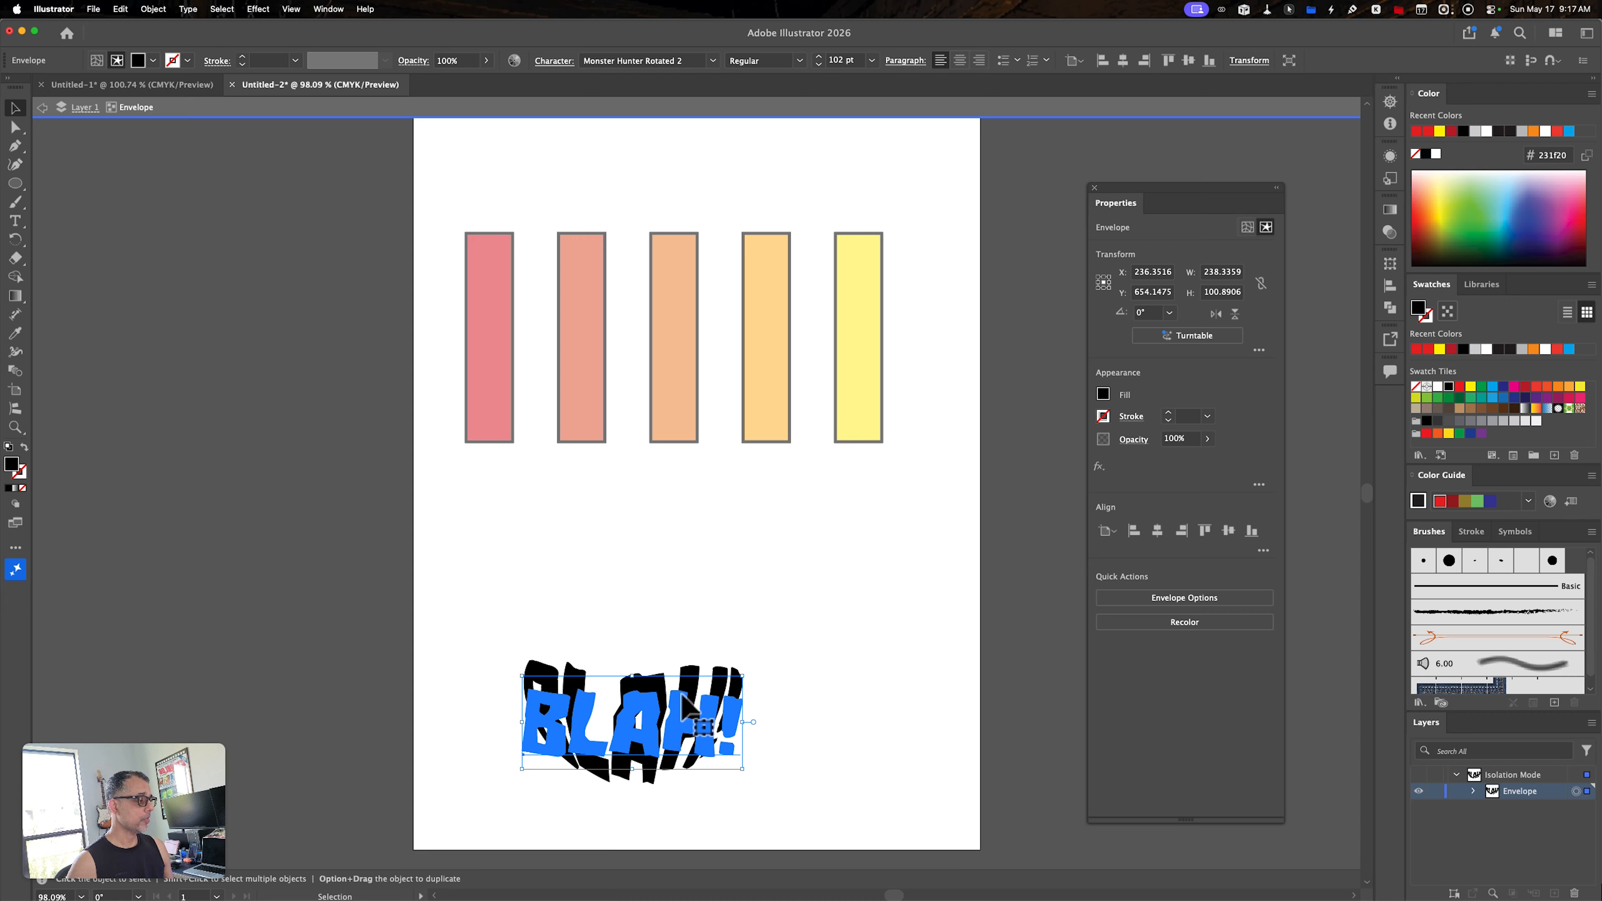
{"action": "left_click", "coordinate": [1417, 350]}
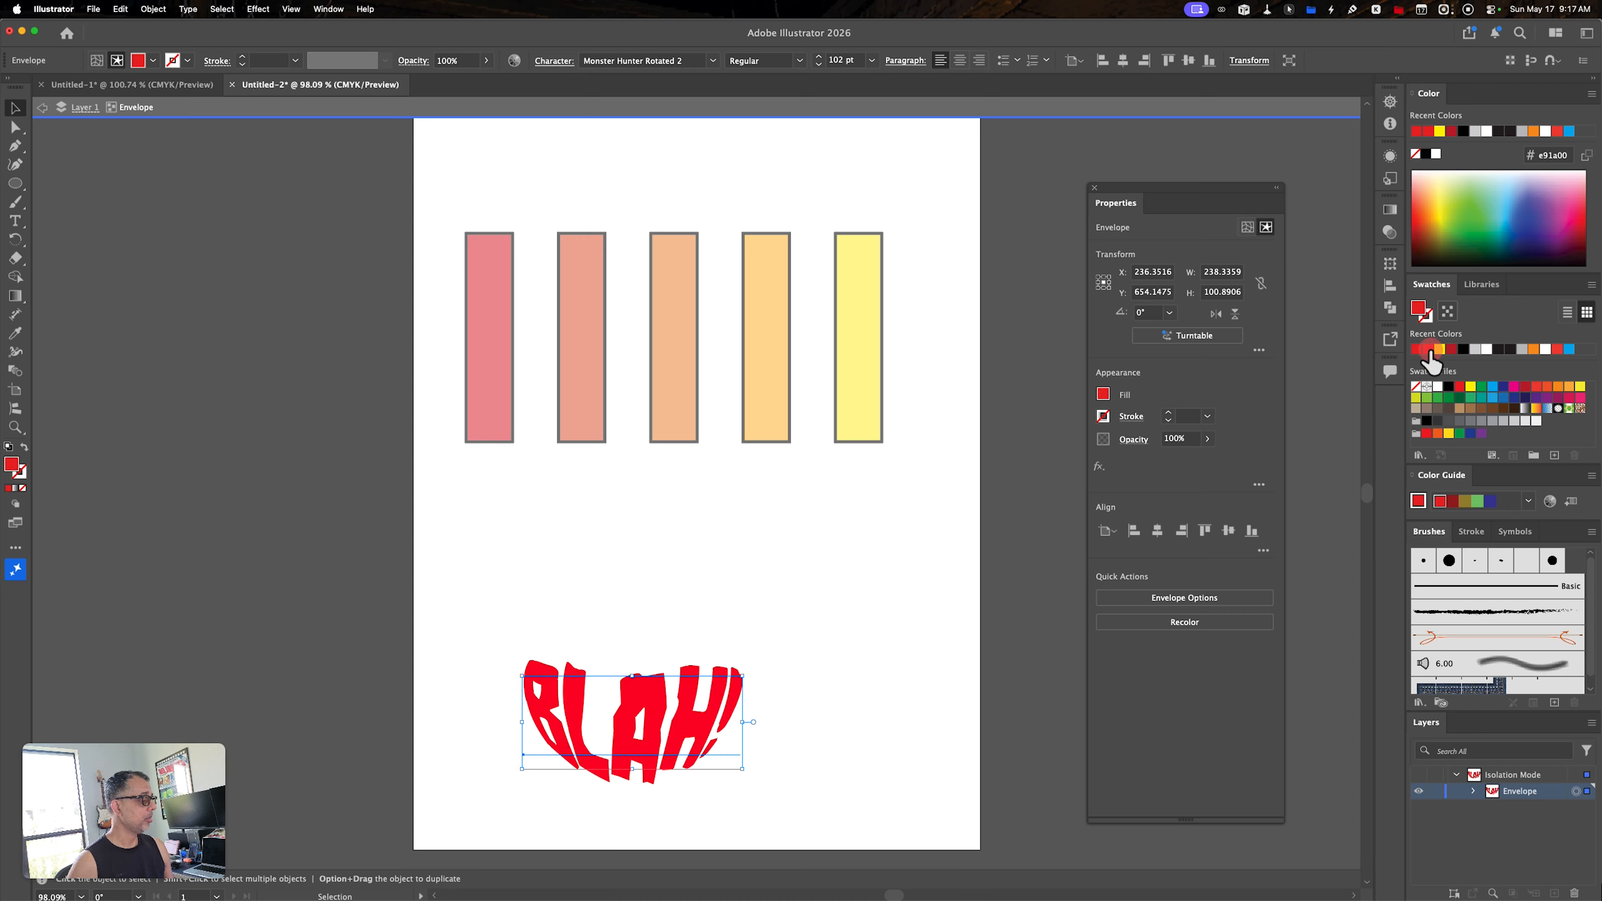
{"action": "left_click", "coordinate": [801, 636]}
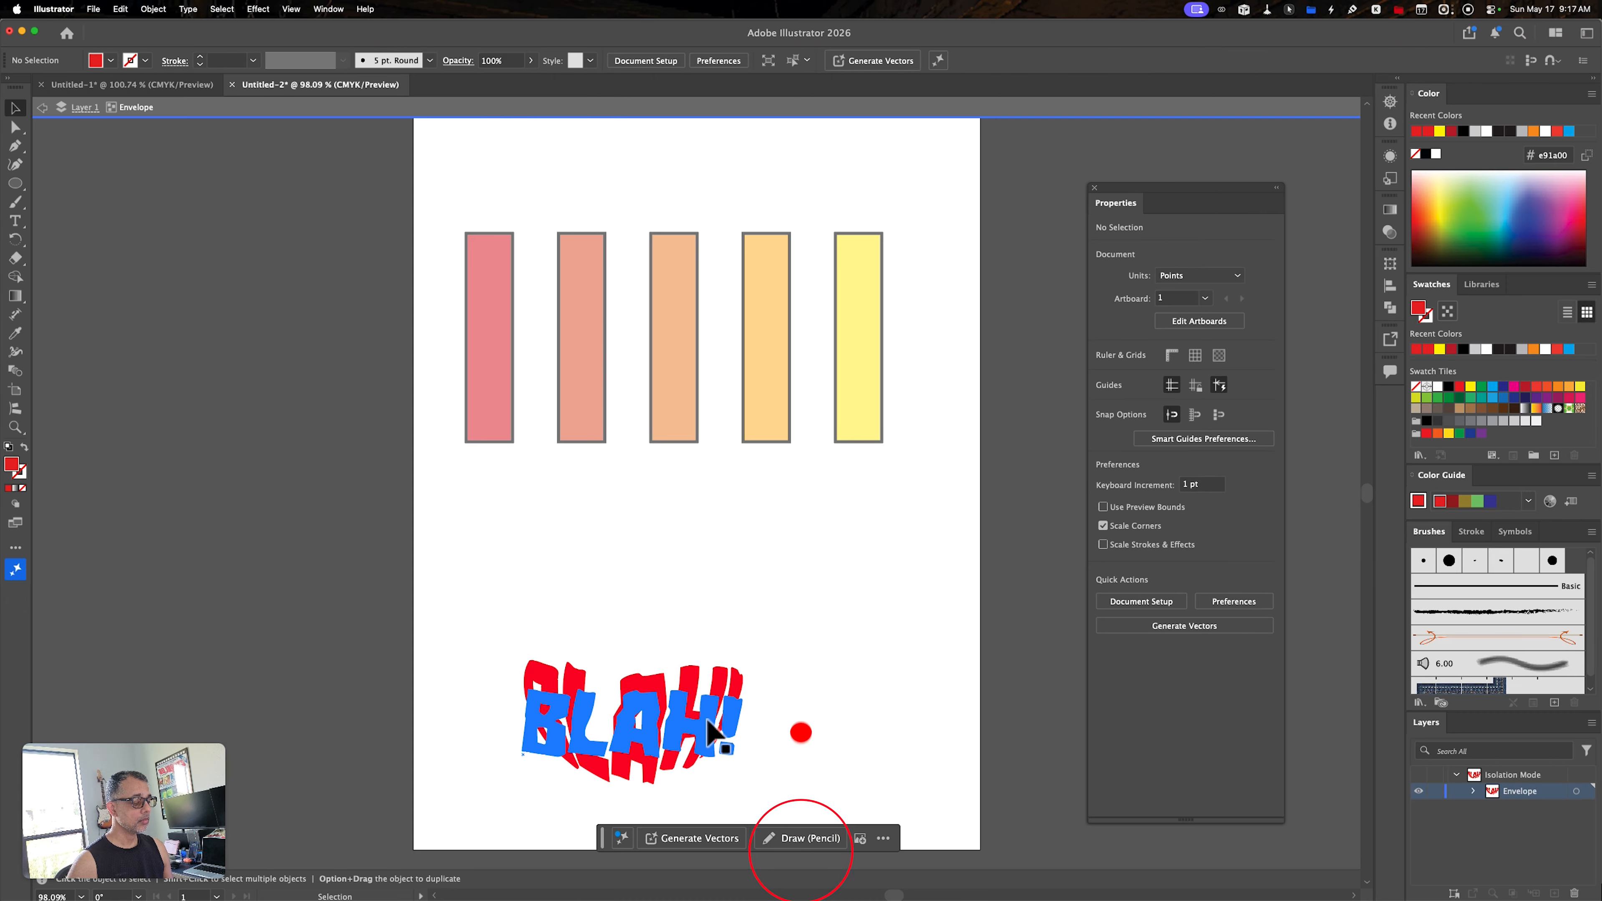
Give the warped "BLAH!" text a black stroke of 2 pt.
{"action": "left_click", "coordinate": [710, 719]}
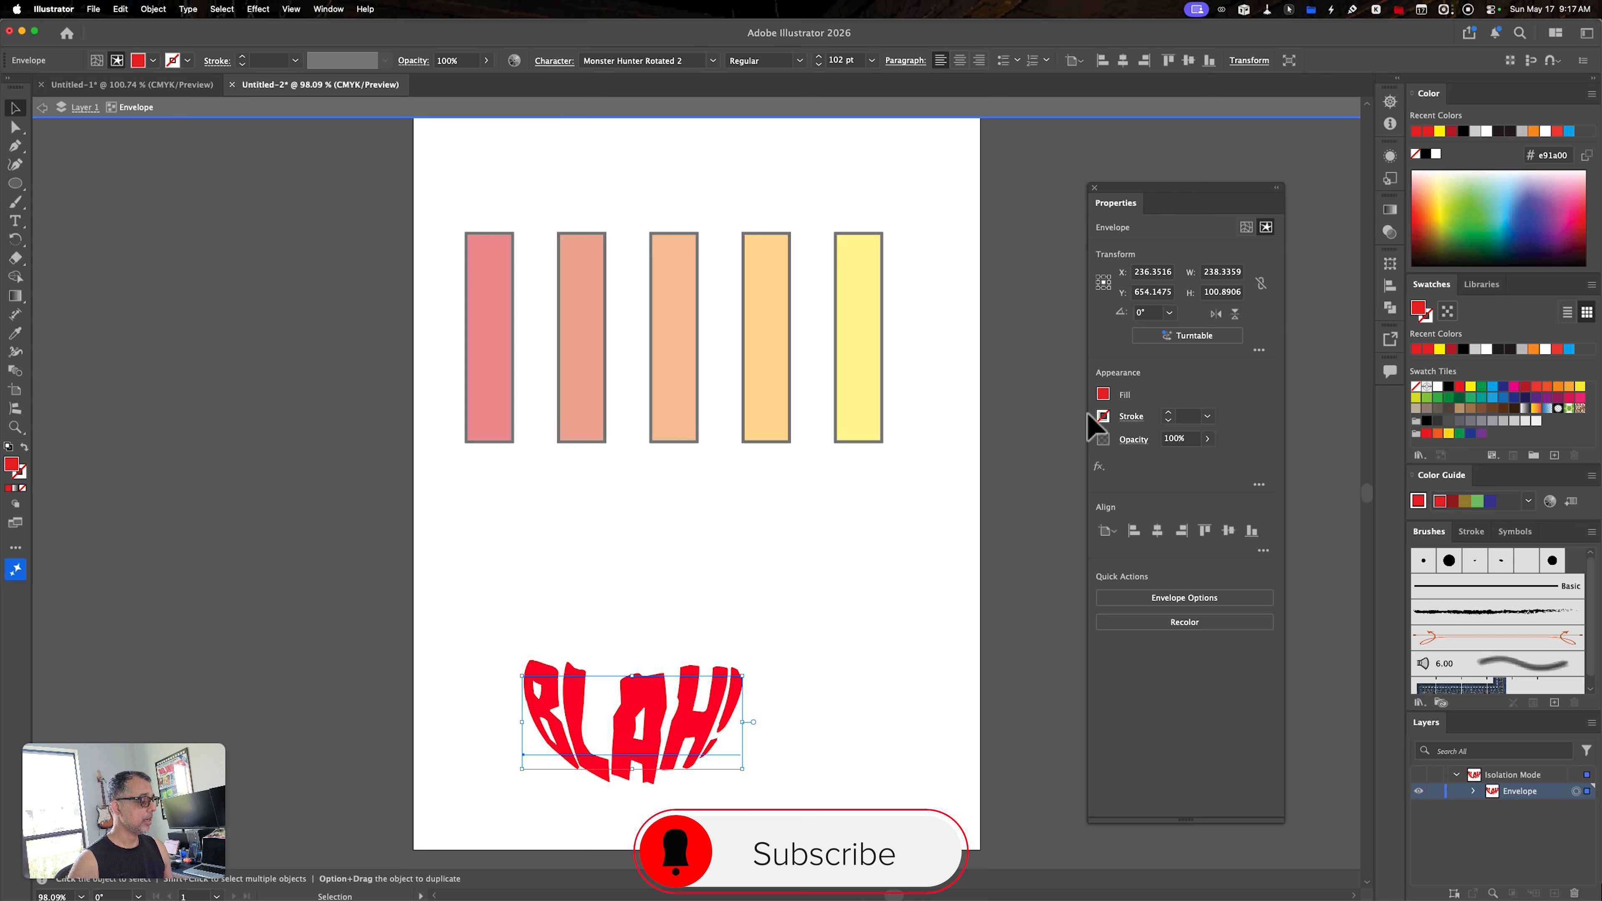
{"action": "left_click", "coordinate": [1104, 416]}
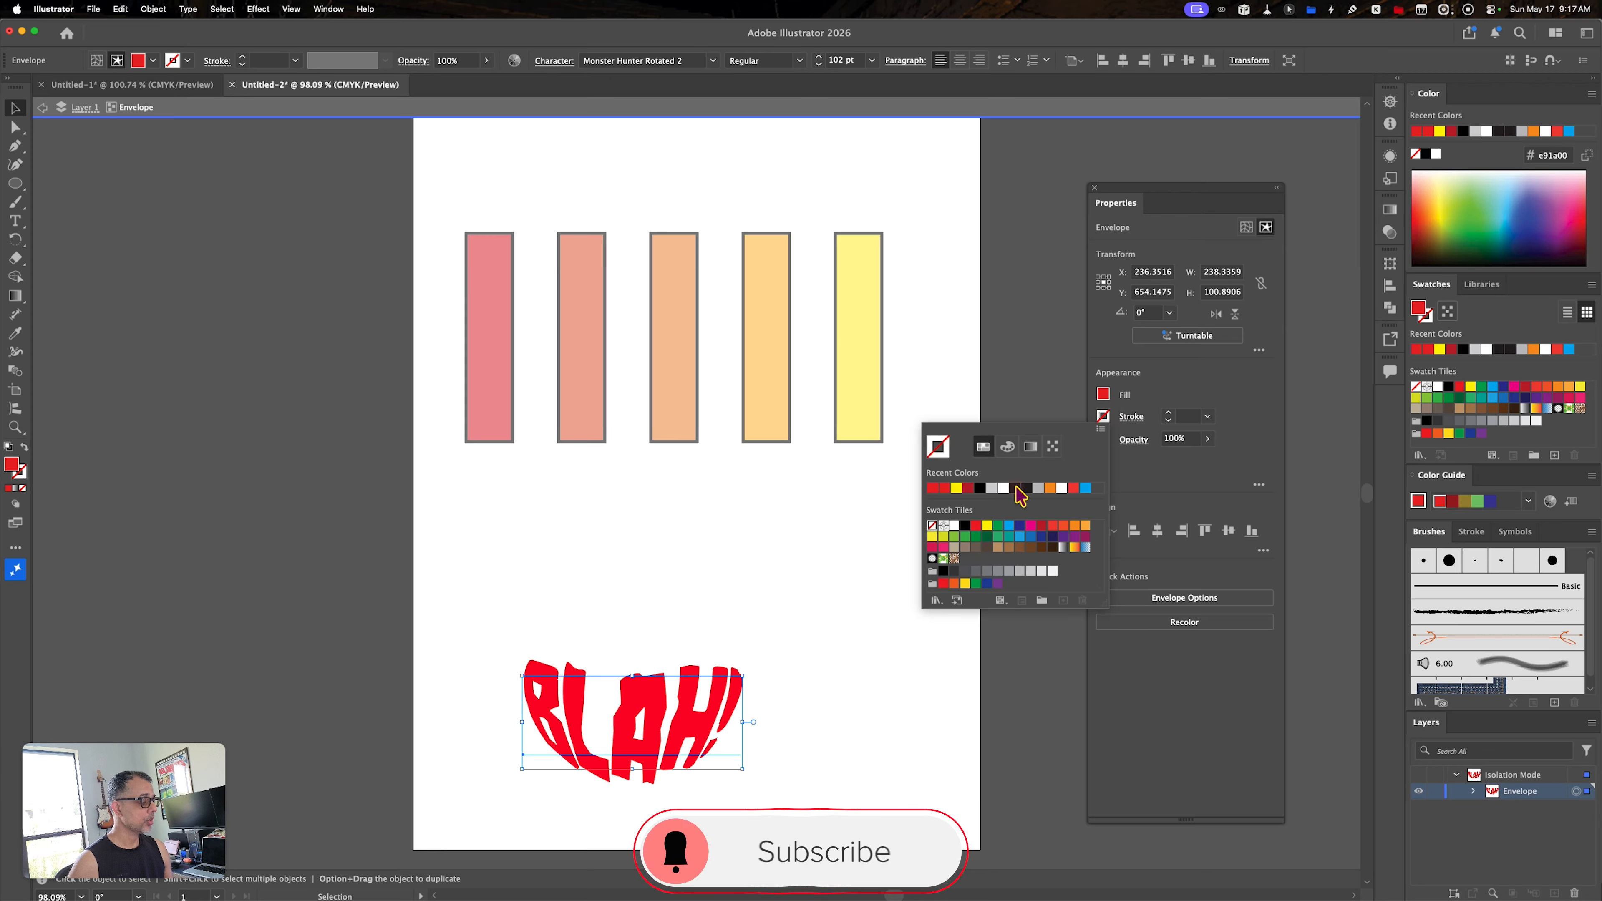
{"action": "left_click", "coordinate": [1043, 487]}
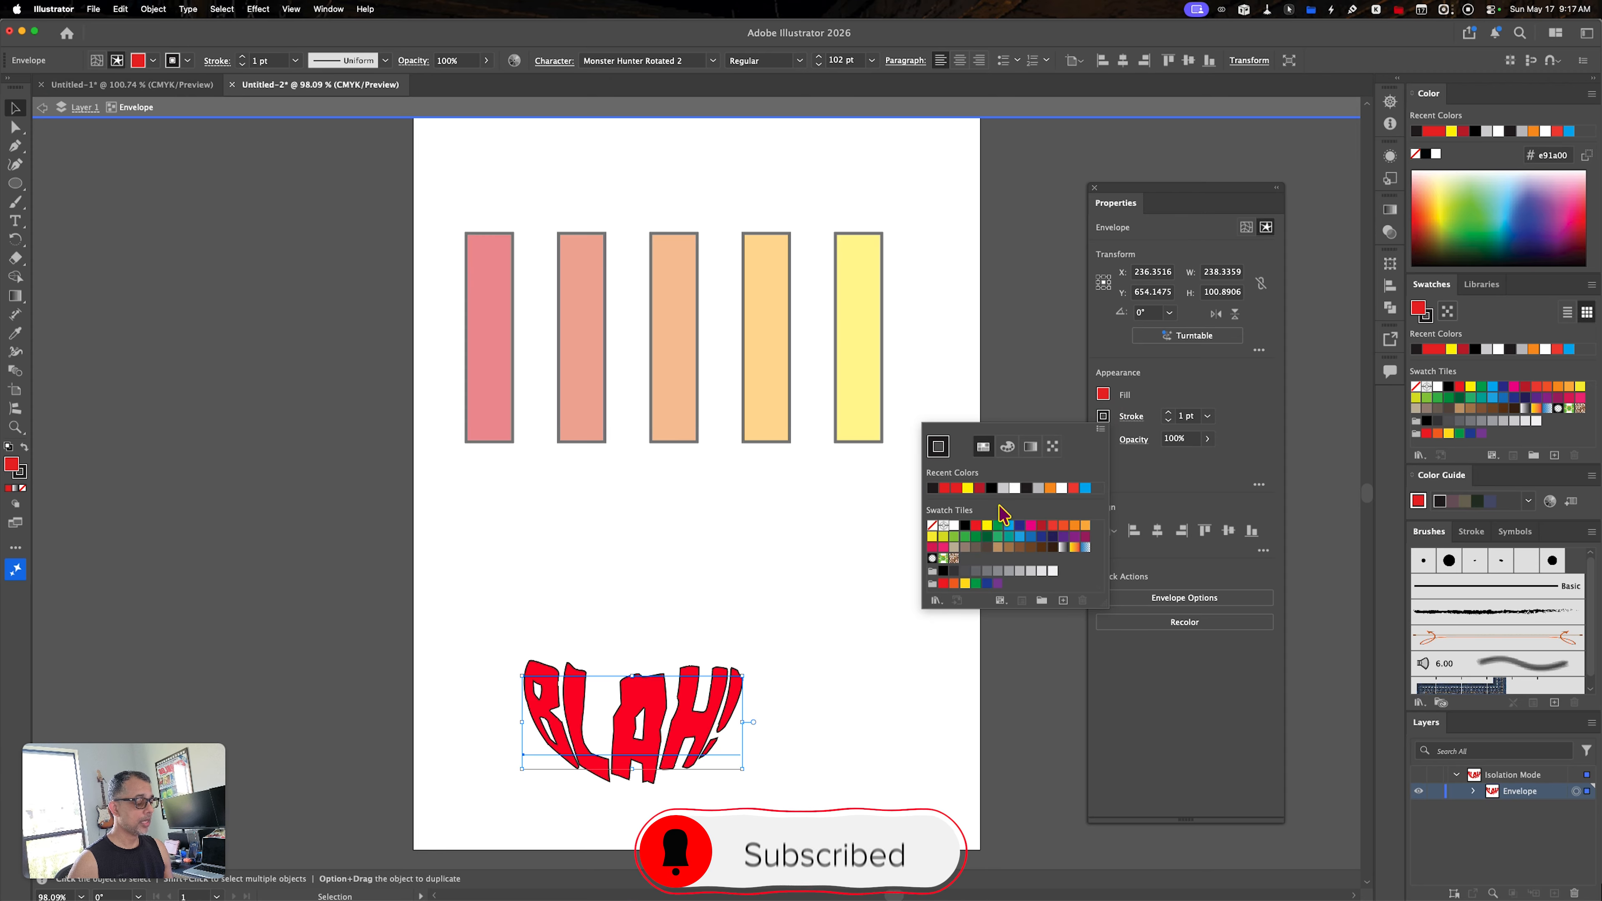
{"action": "left_click", "coordinate": [1168, 412]}
{"action": "left_click", "coordinate": [1167, 413]}
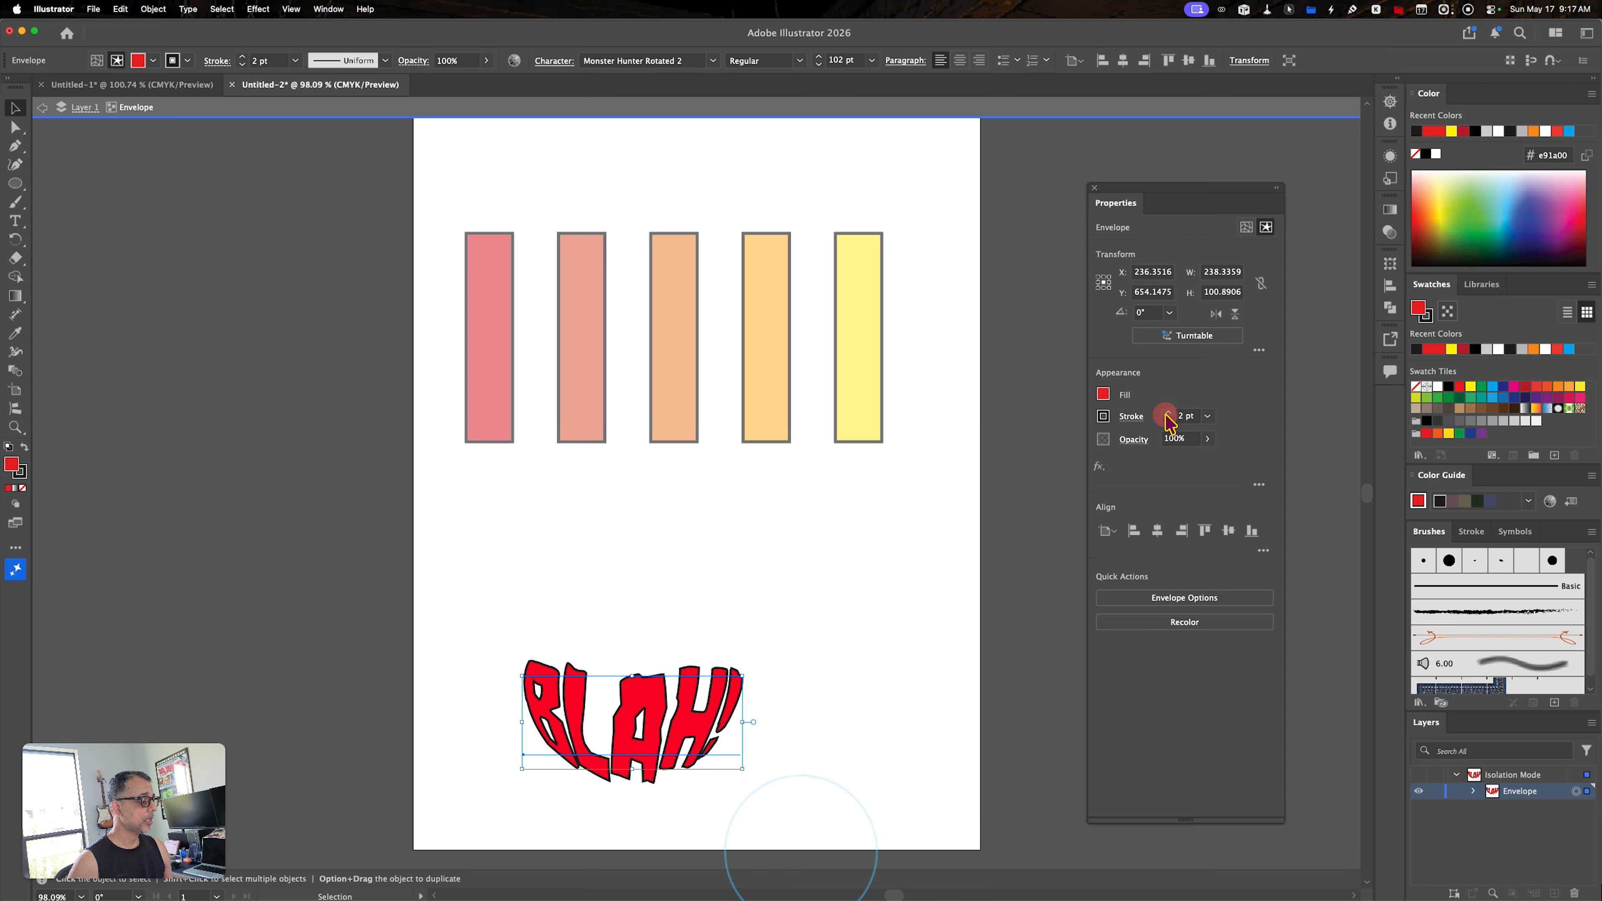
{"action": "left_click", "coordinate": [906, 566]}
Duplicate the warped text above the original and scale the copy down to about 172 by 73 pt.
{"action": "left_click", "coordinate": [723, 705]}
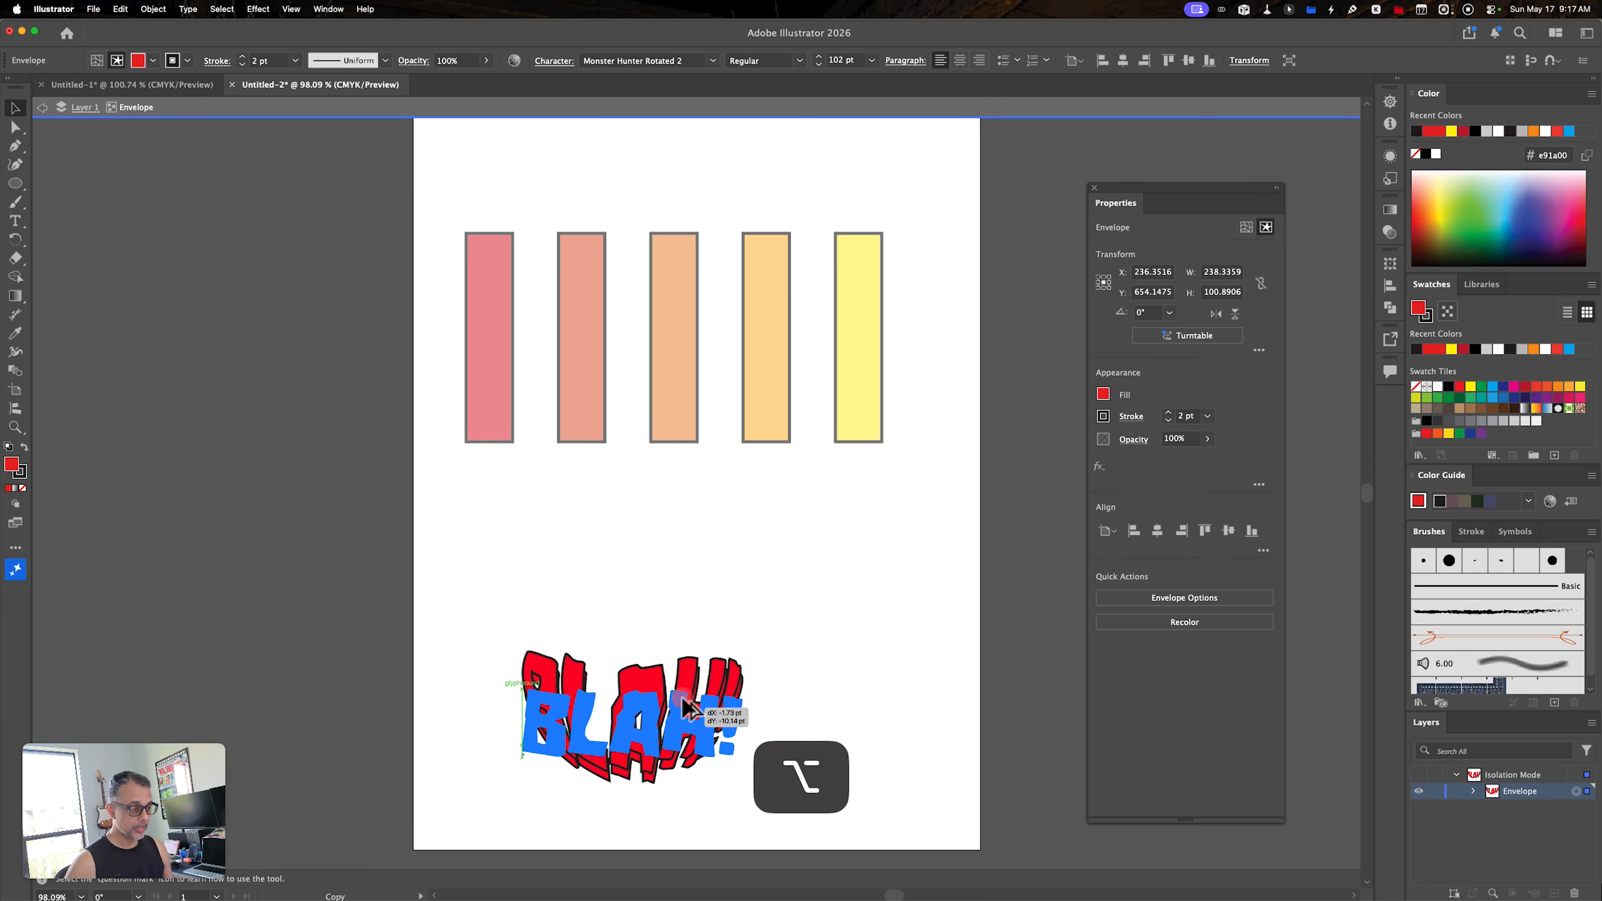
{"action": "left_click_drag", "start_coordinate": [686, 726], "coordinate": [692, 556]}
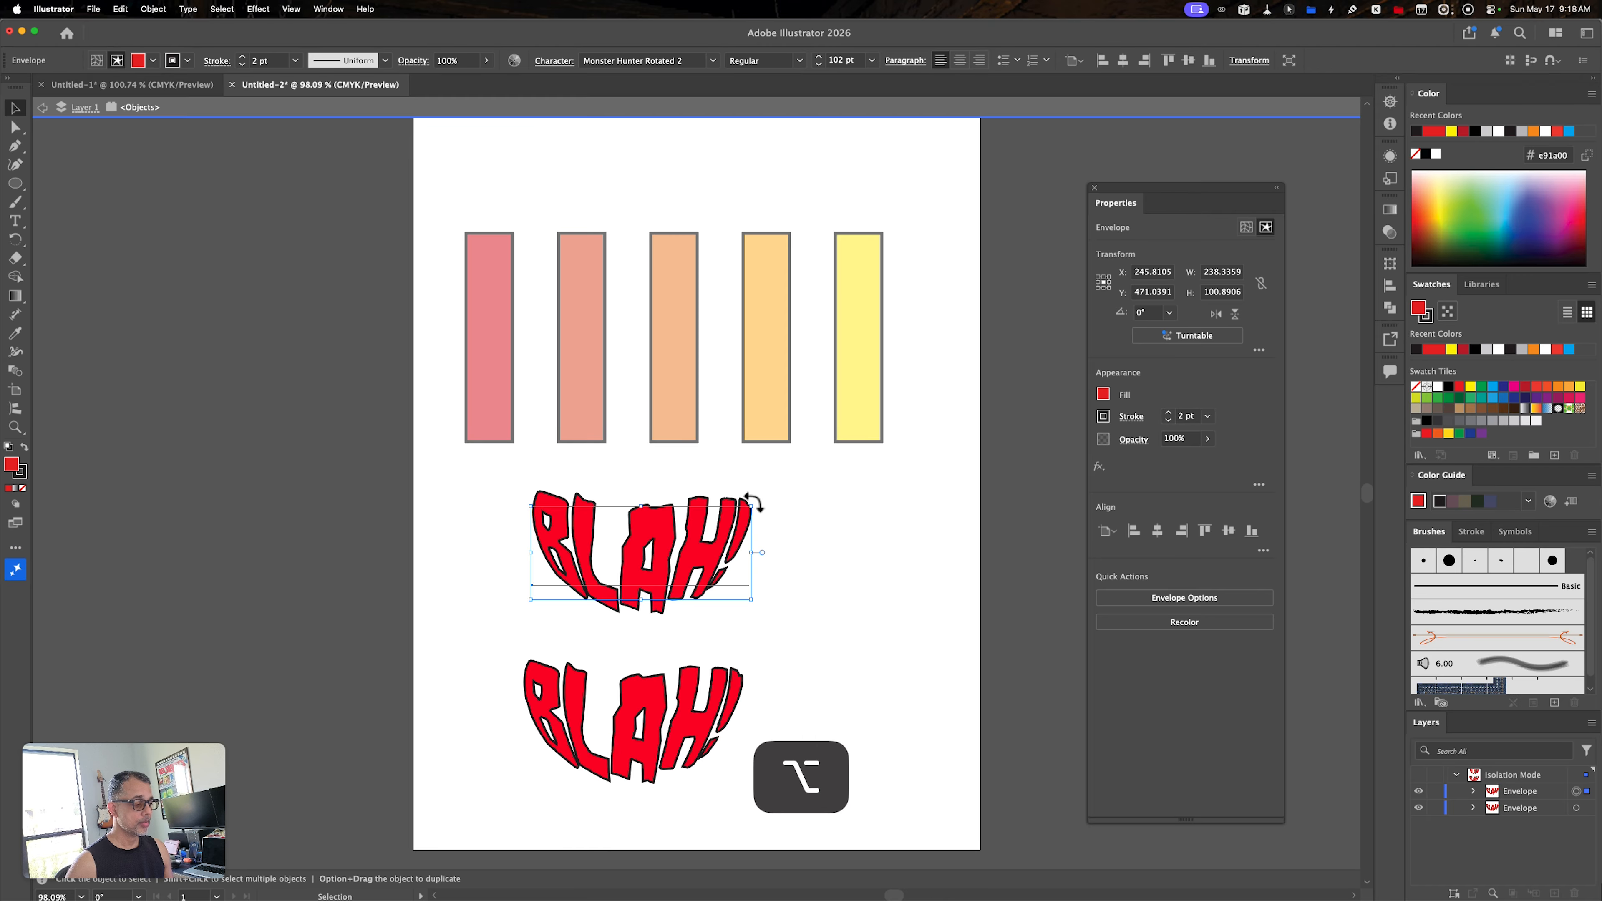
{"action": "left_click_drag", "start_coordinate": [754, 507], "coordinate": [712, 568]}
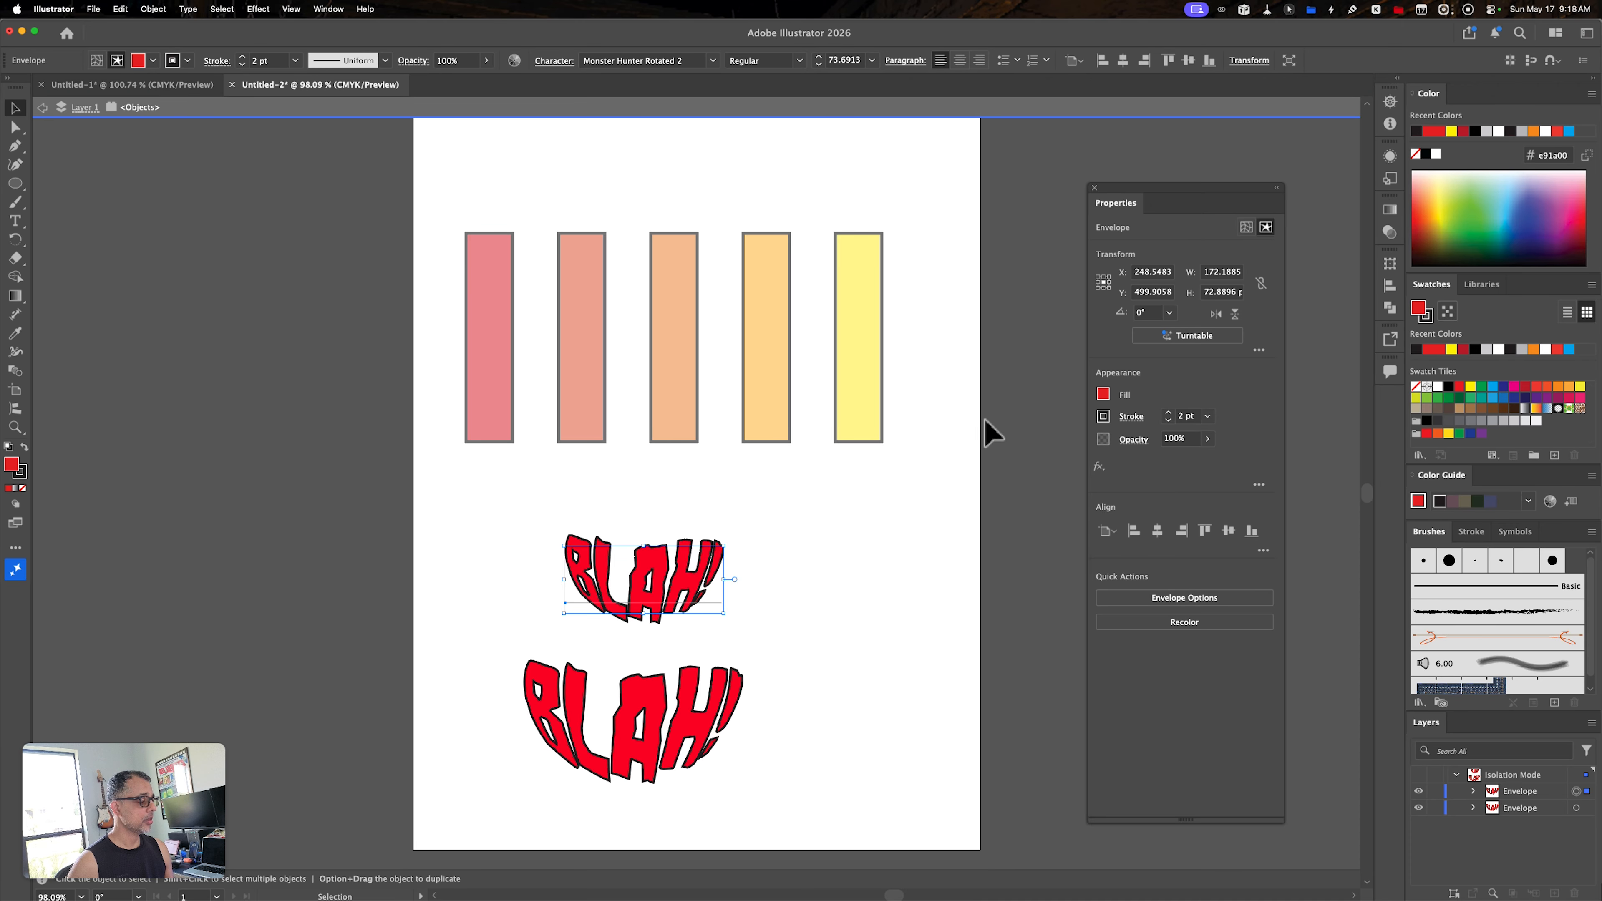
Fill the smaller "BLAH!" copy with green and deselect it.
{"action": "left_click", "coordinate": [1104, 394]}
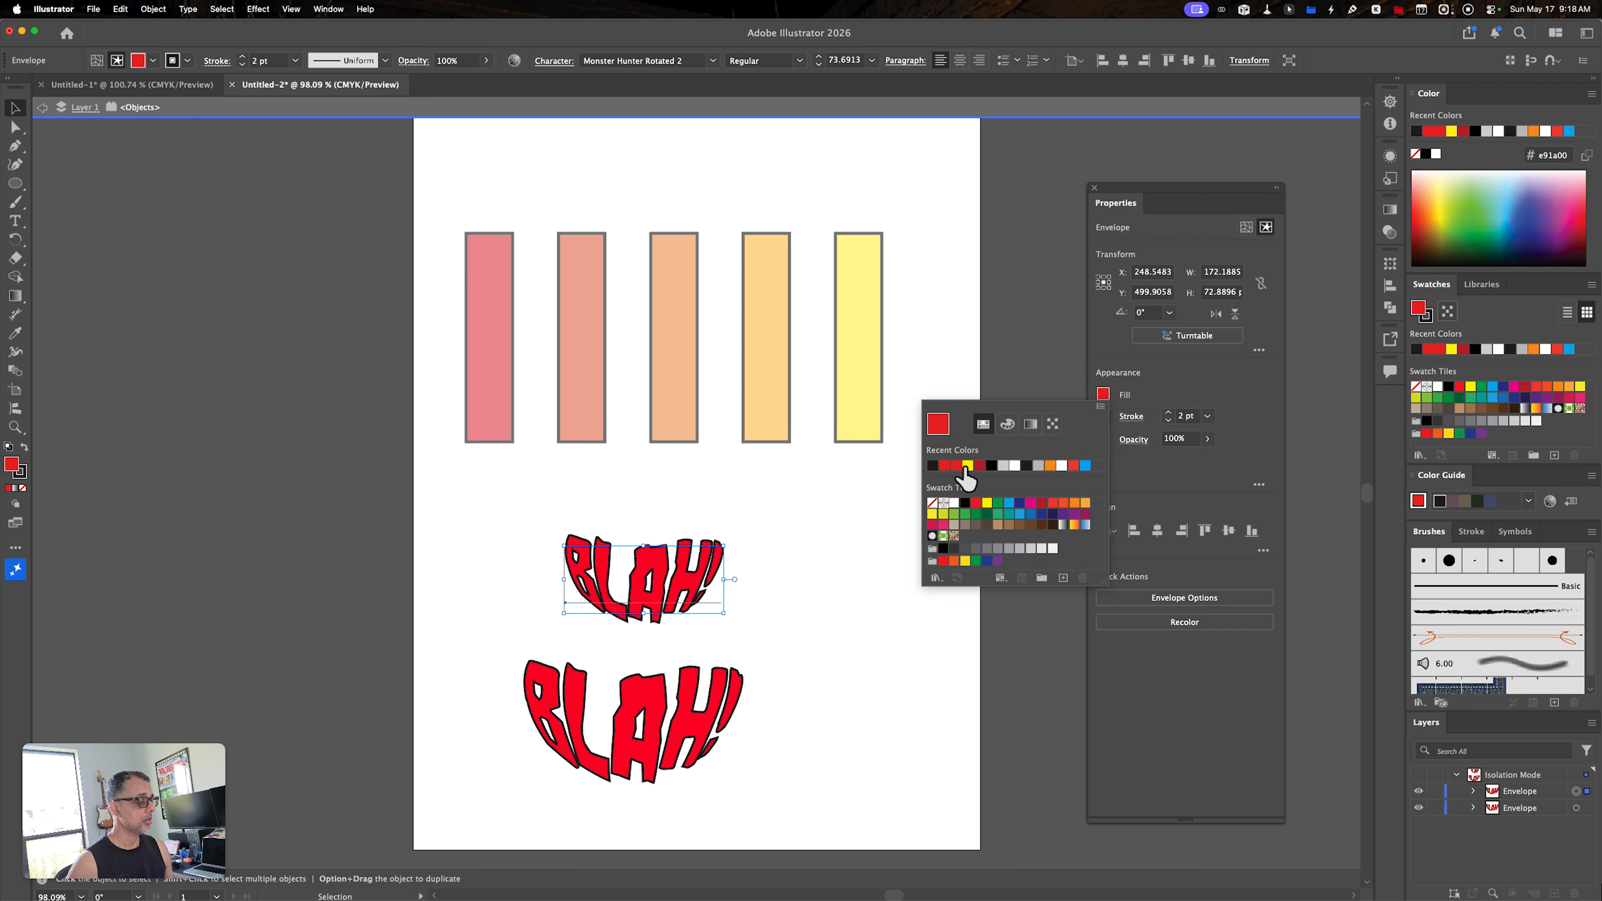
{"action": "left_click", "coordinate": [997, 503]}
{"action": "left_click", "coordinate": [786, 524]}
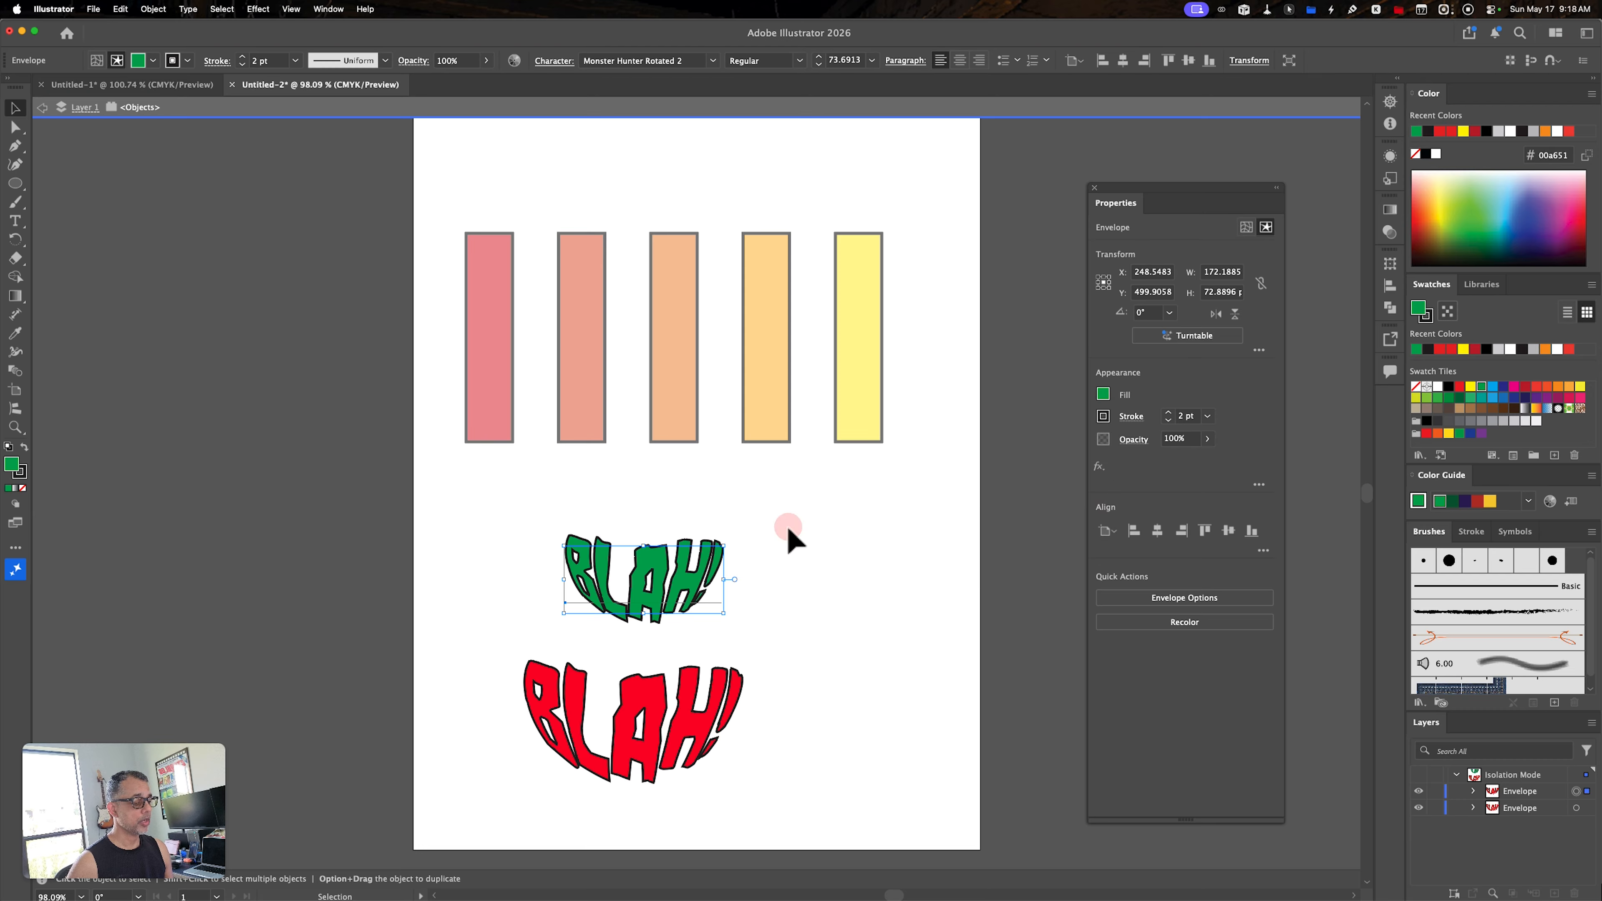
{"action": "left_click", "coordinate": [787, 632]}
Select both the green and red warped texts and make a blend between them.
{"action": "left_click_drag", "start_coordinate": [620, 716], "coordinate": [618, 564]}
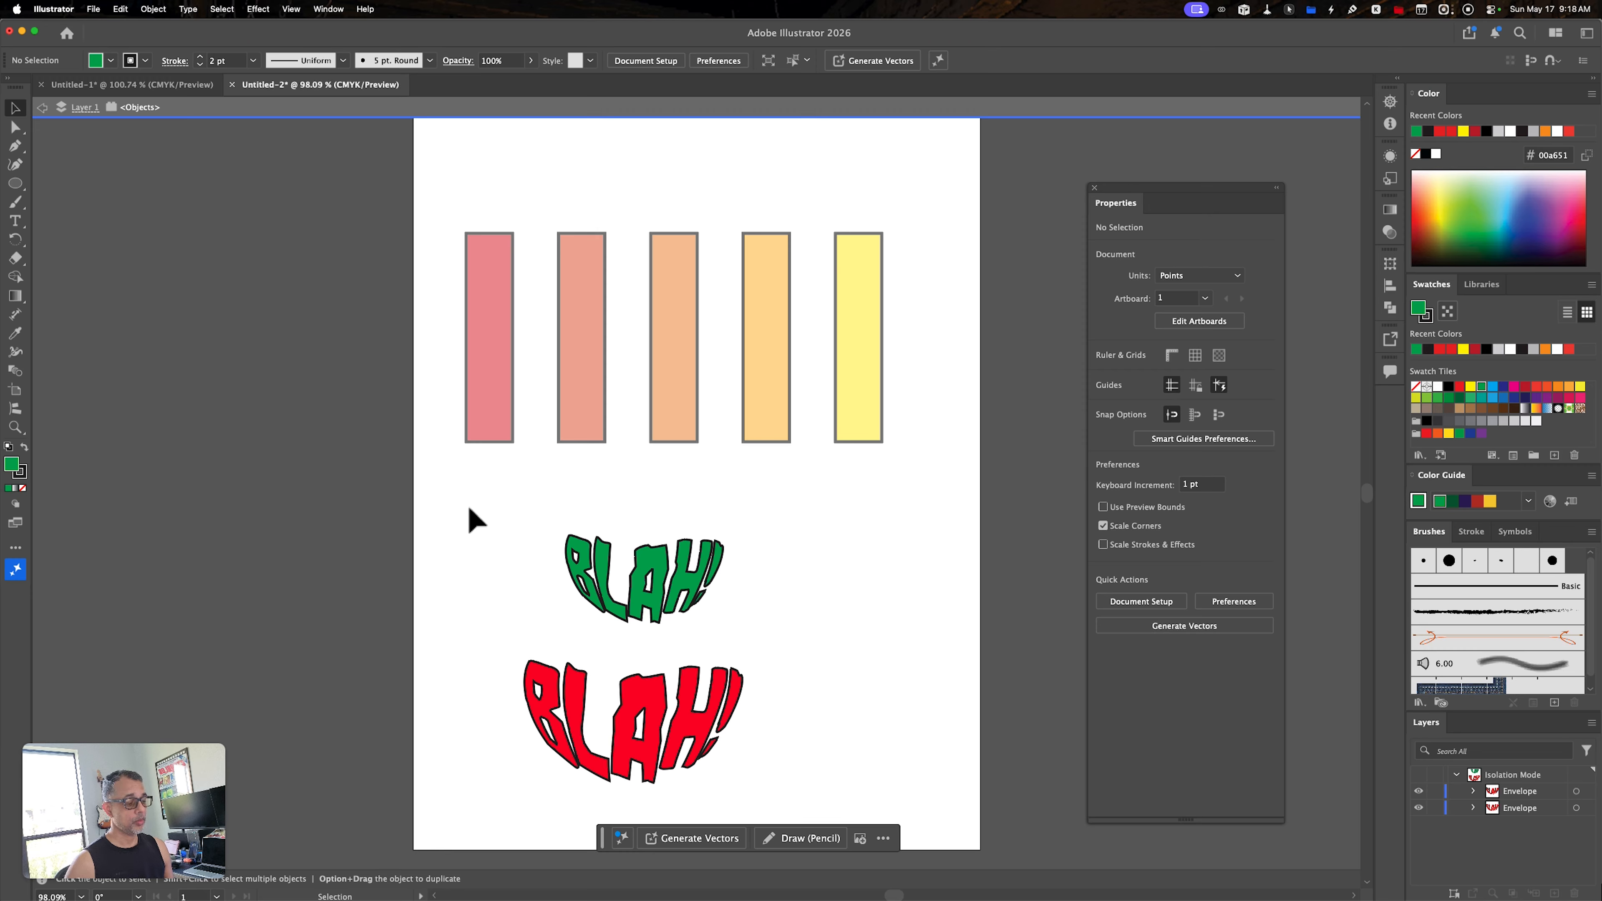
{"action": "left_click_drag", "start_coordinate": [459, 503], "coordinate": [843, 804]}
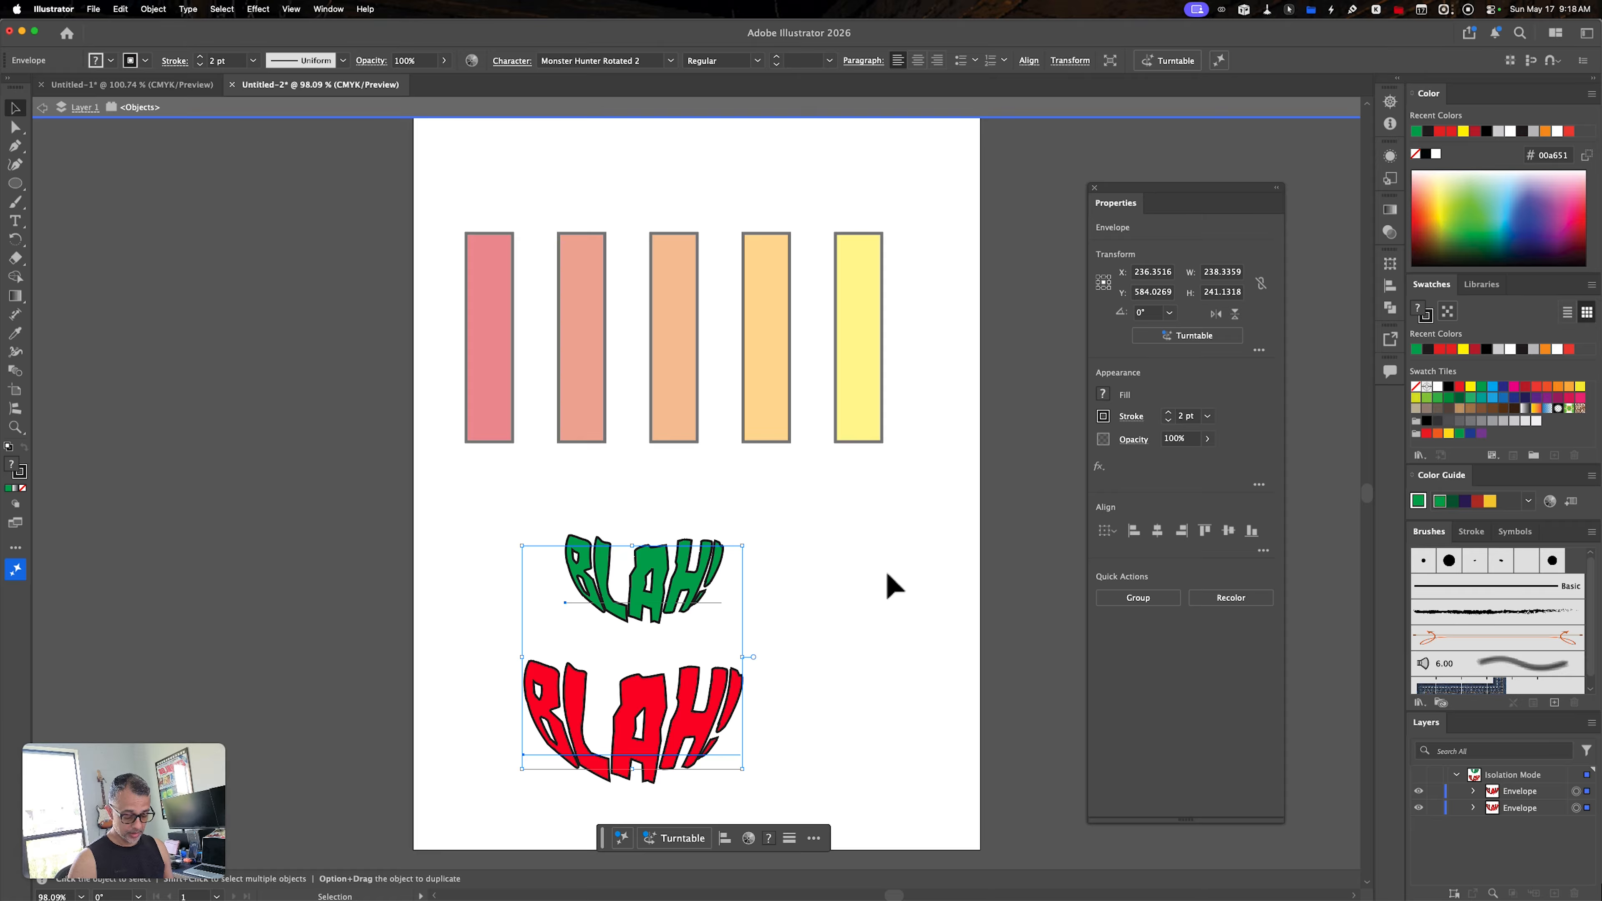
{"action": "key", "text": "alt+super+b"}
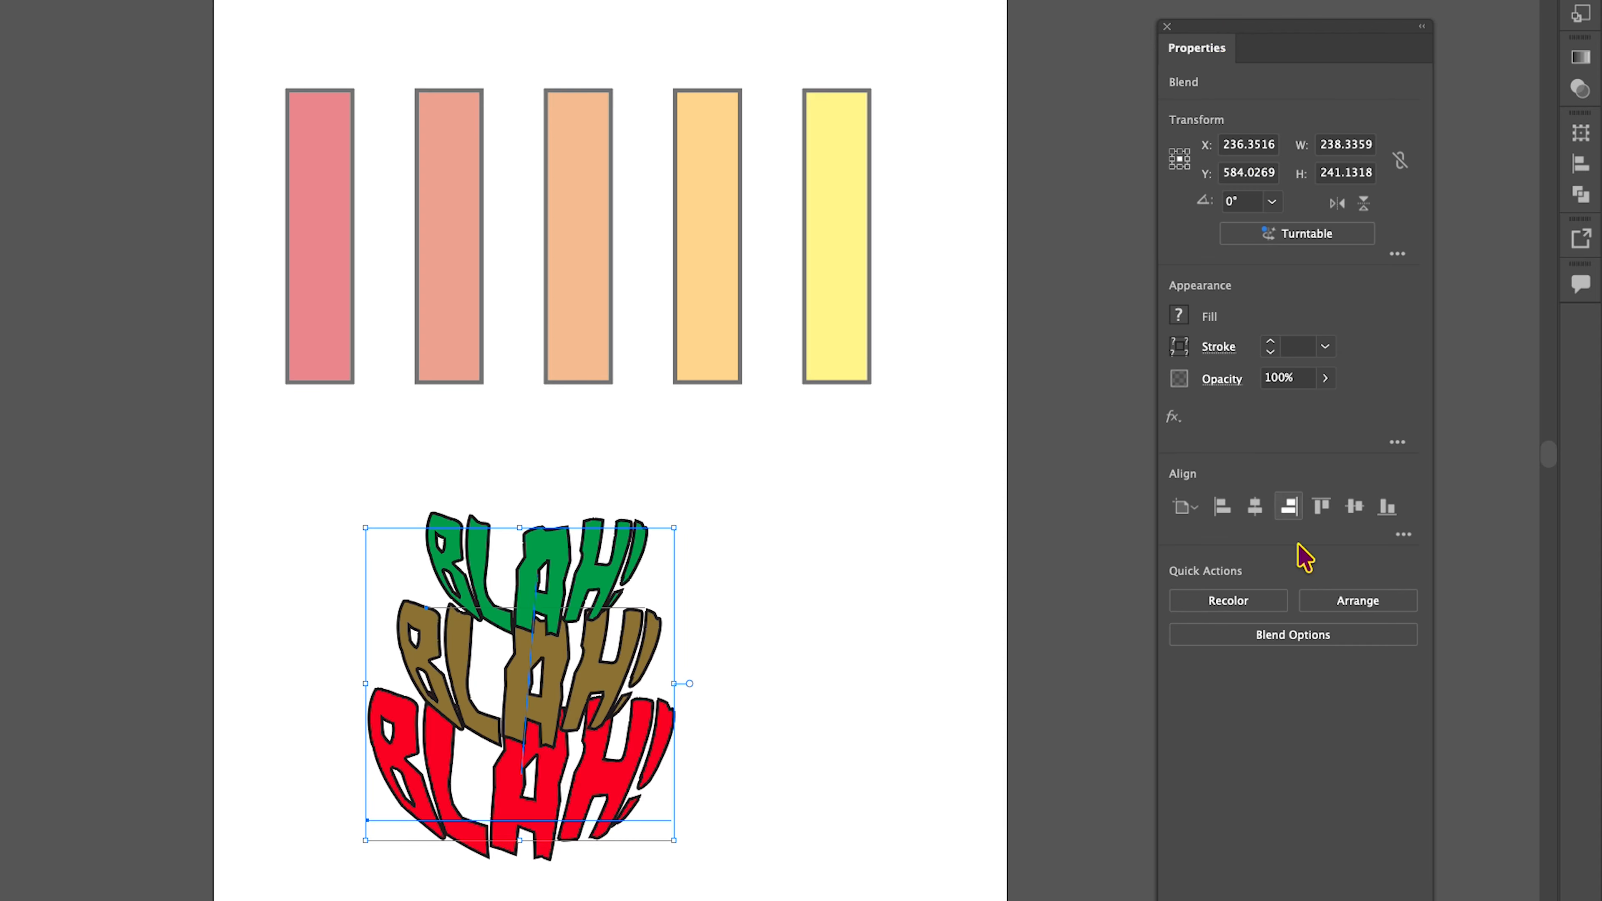
Try the "BLAH!" blend with Specified Steps spacing set to 30.
{"action": "left_click", "coordinate": [1285, 639]}
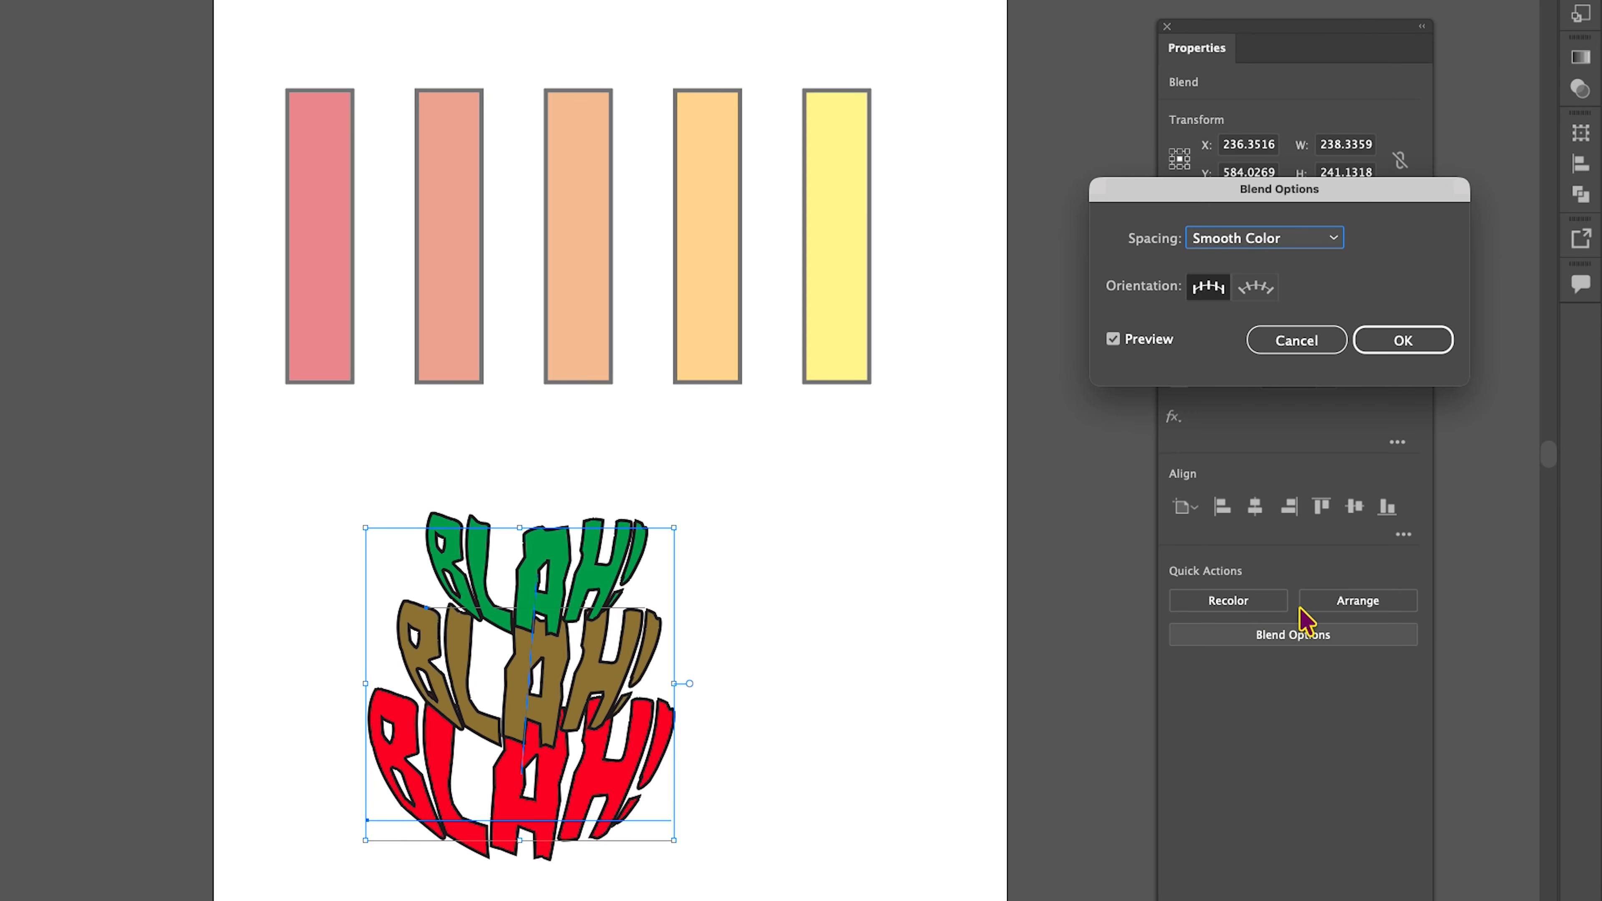
{"action": "left_click", "coordinate": [1256, 237]}
{"action": "left_click", "coordinate": [1256, 285]}
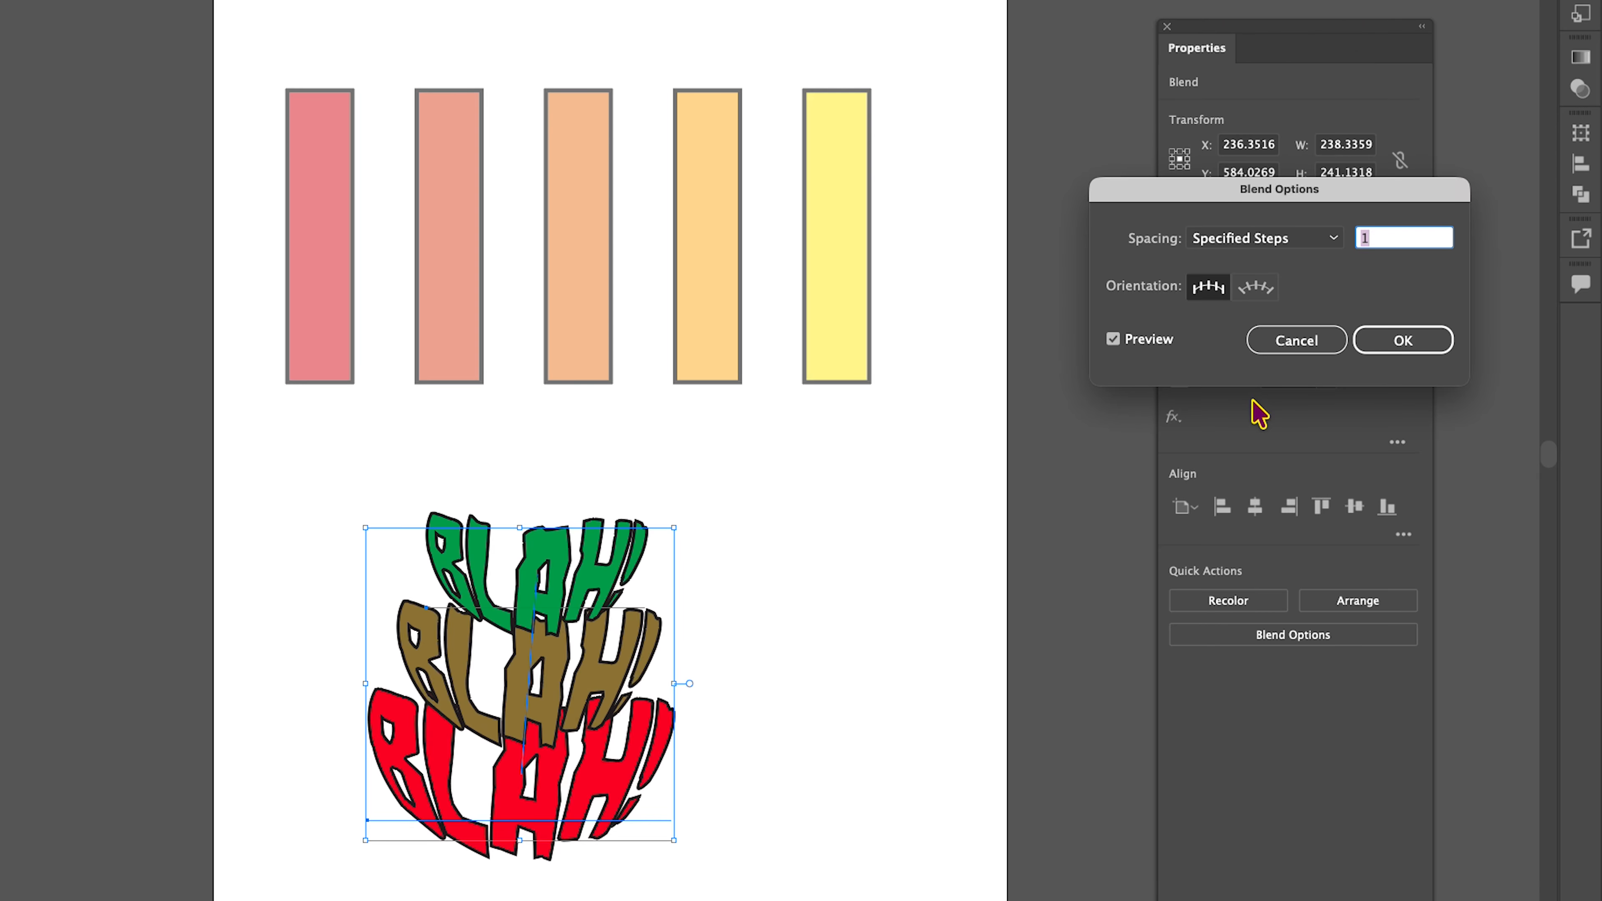
{"action": "type", "text": "30"}
{"action": "key", "text": "Tab"}
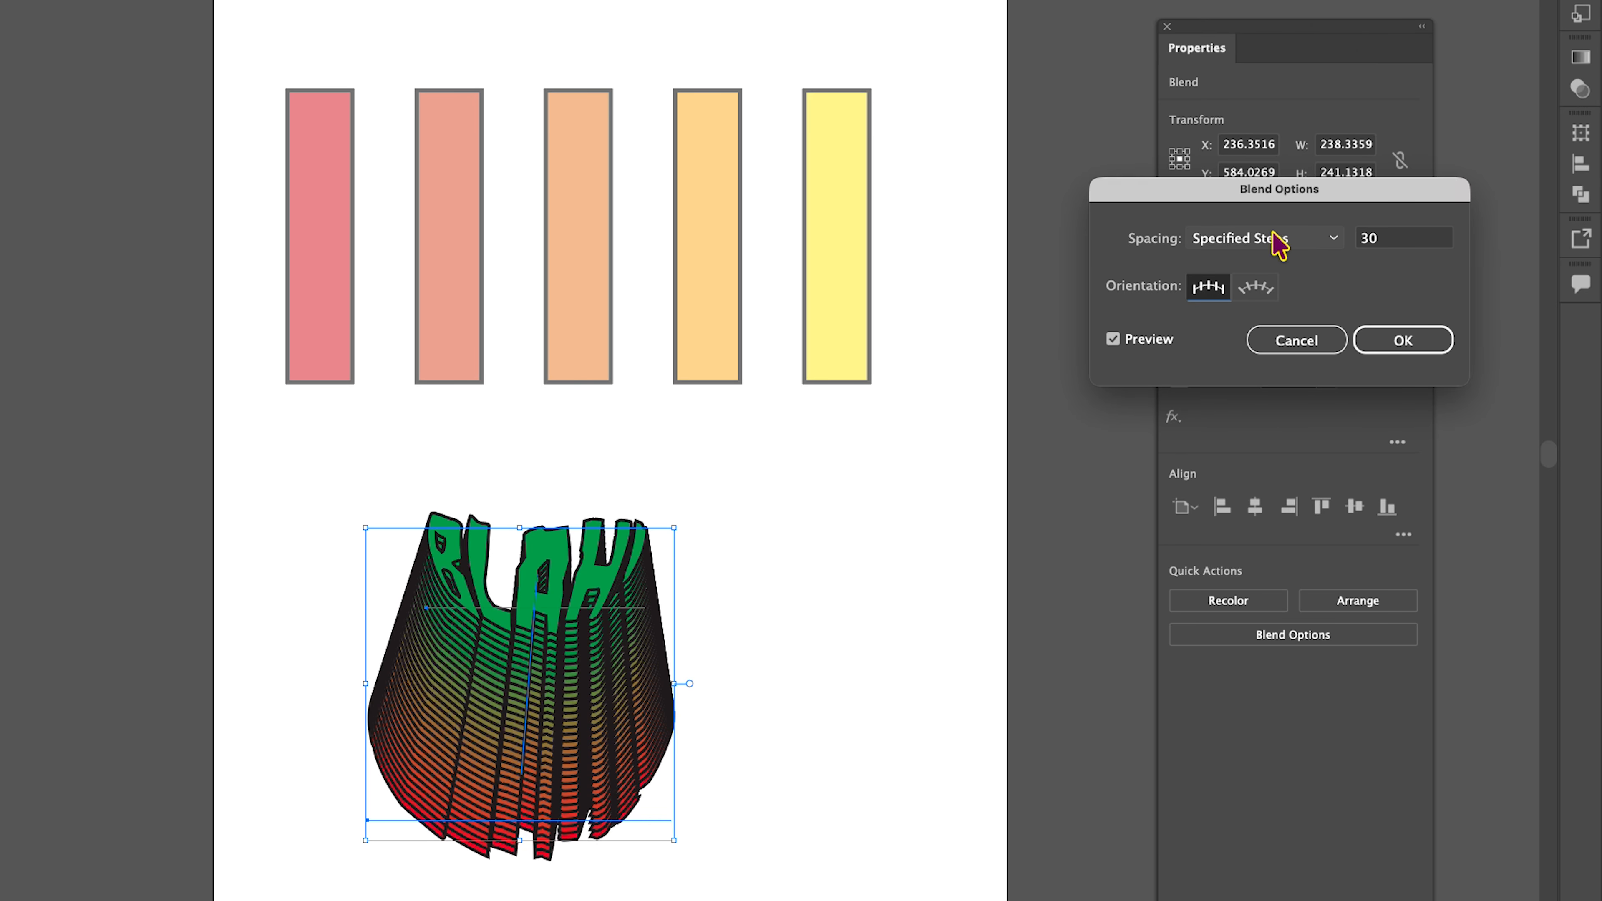
Set the "BLAH!" blend's spacing to a Specified Distance of 25 pt, apply it and deselect the blend.
{"action": "left_click_drag", "start_coordinate": [1281, 238], "coordinate": [1272, 311]}
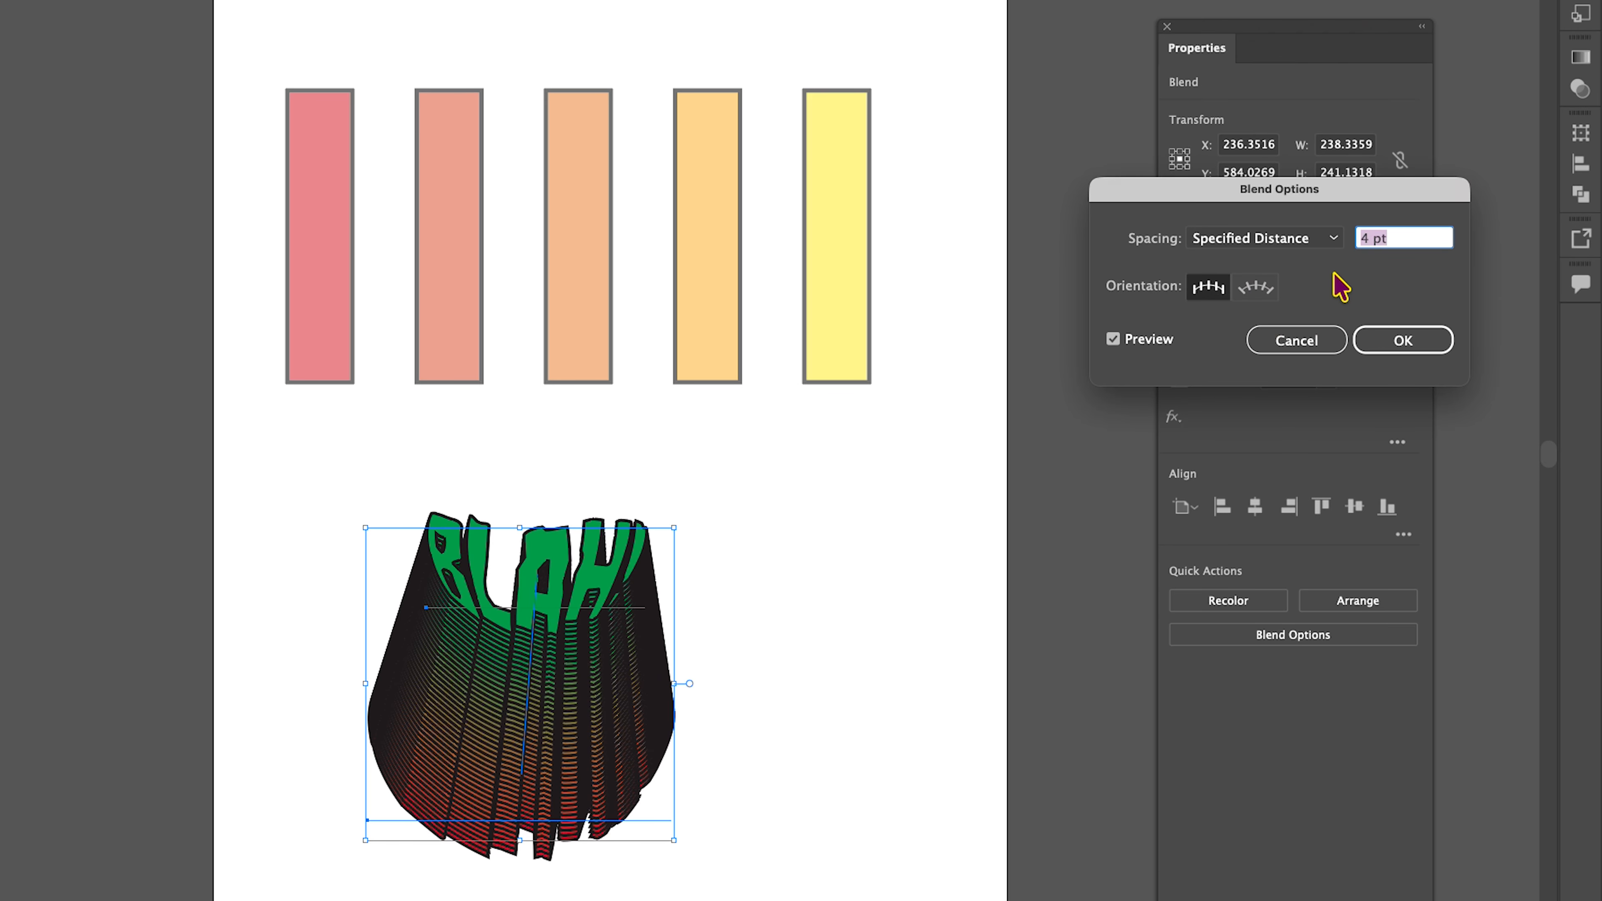
{"action": "type", "text": "25"}
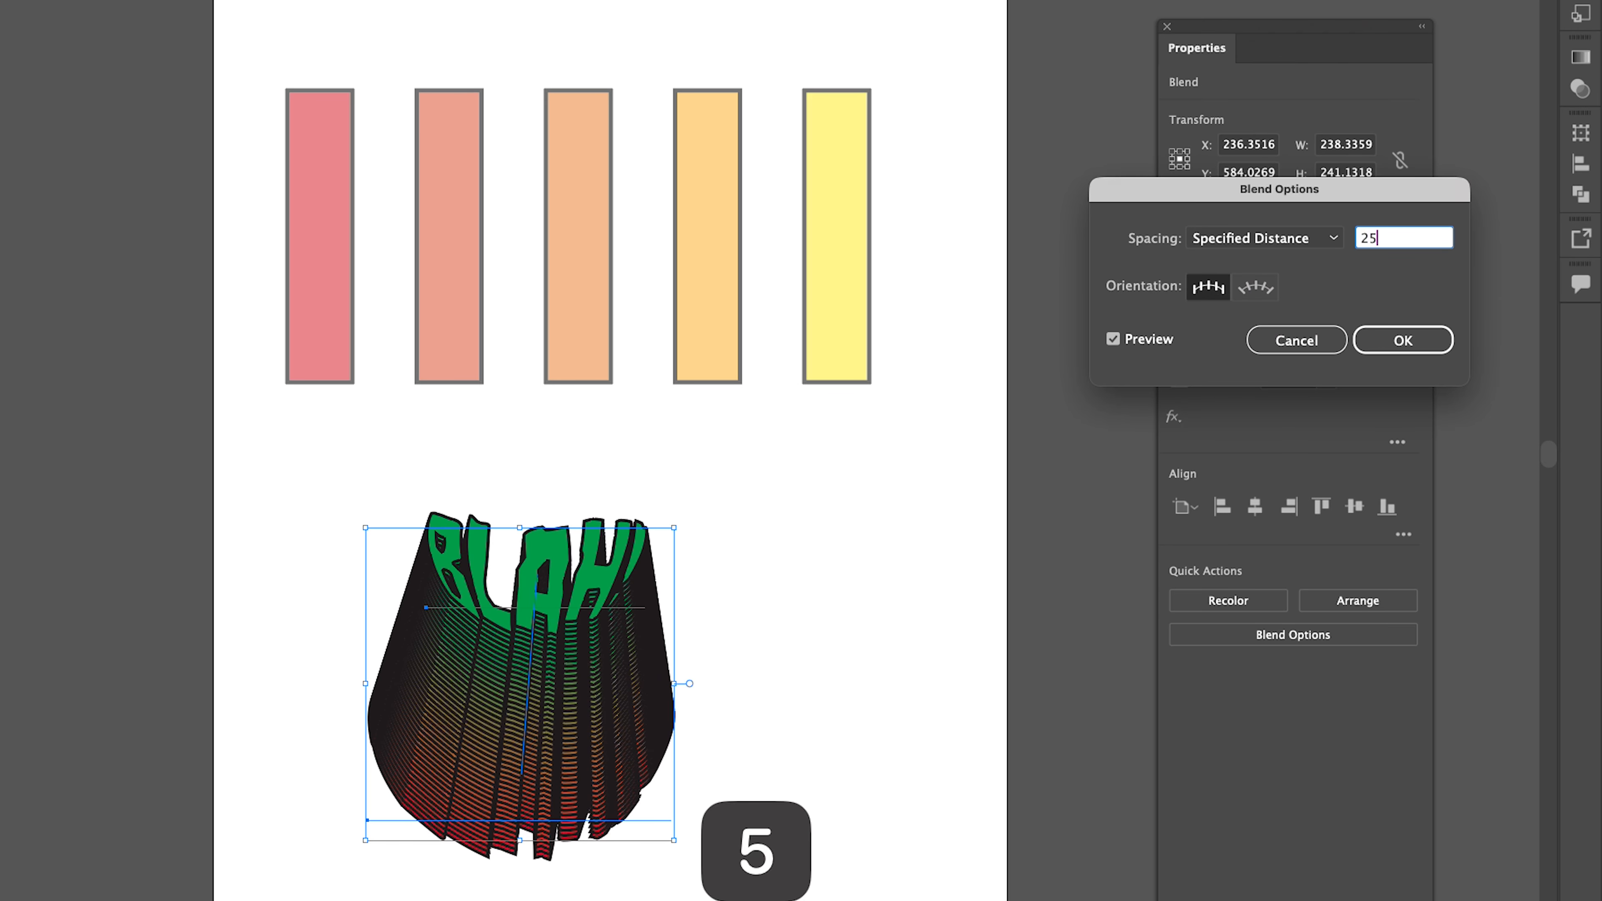
{"action": "key", "text": "Tab"}
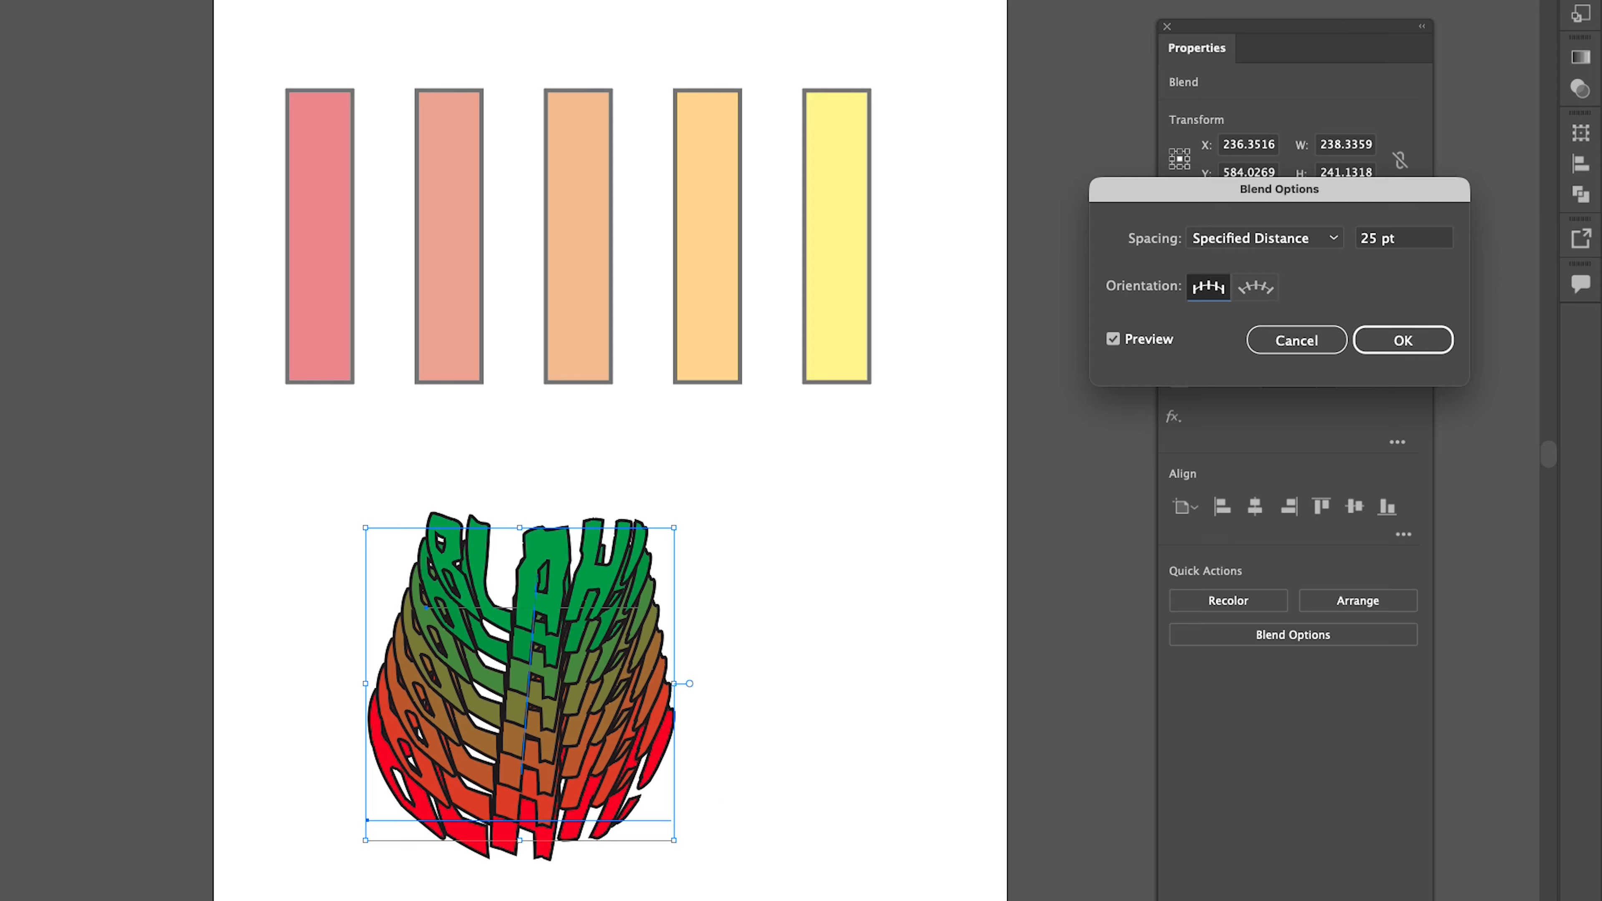
{"action": "left_click", "coordinate": [1410, 343]}
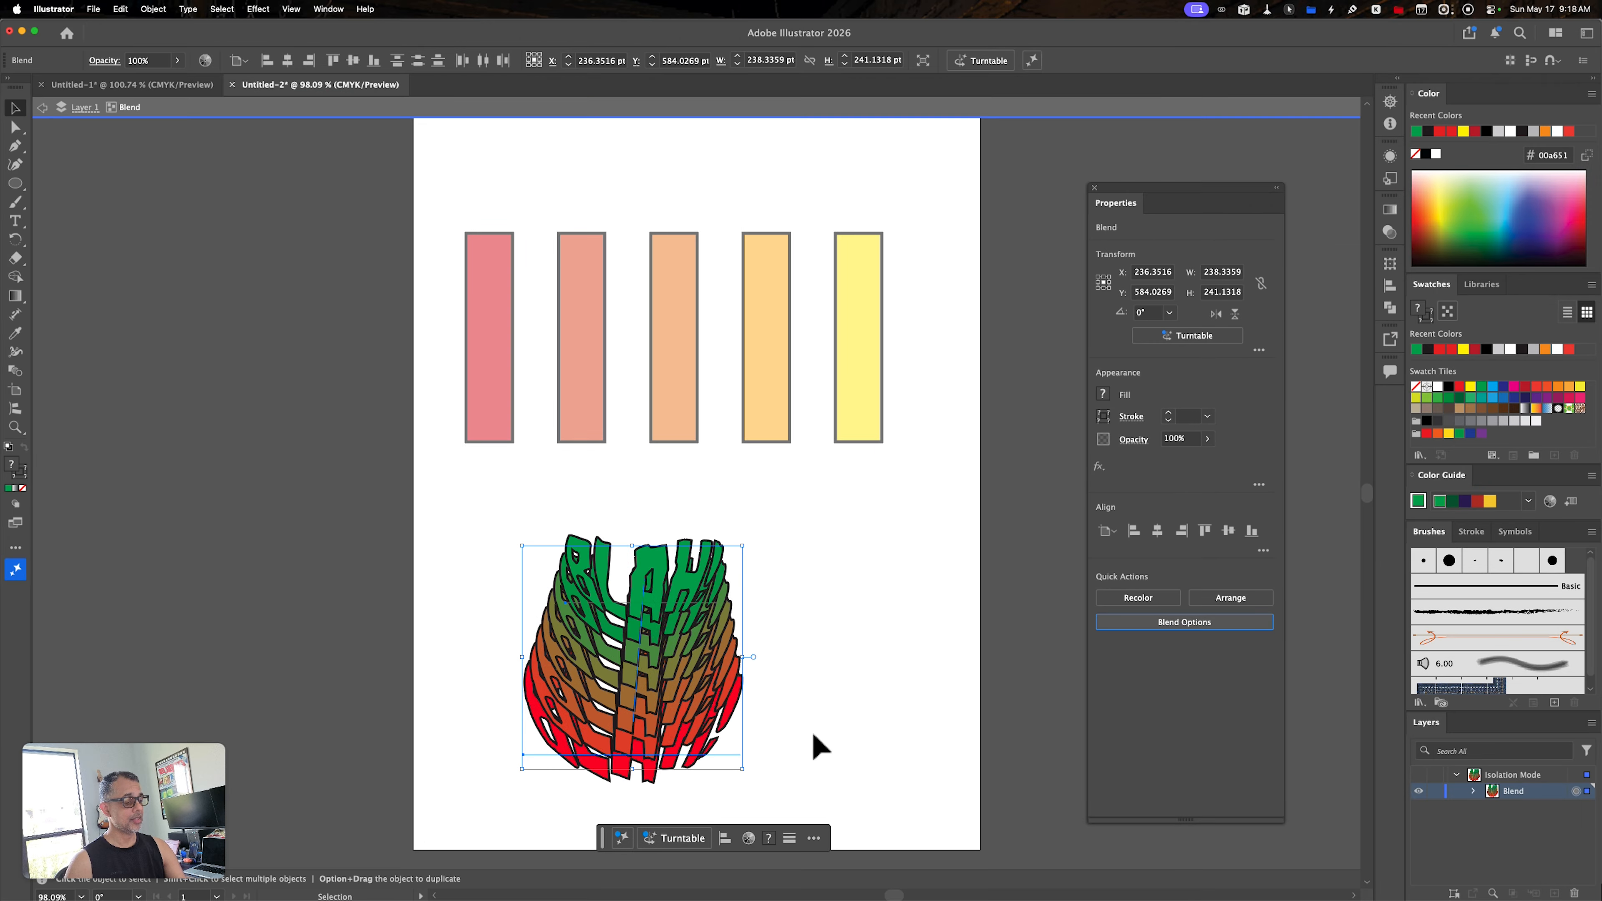
{"action": "left_click", "coordinate": [820, 748]}
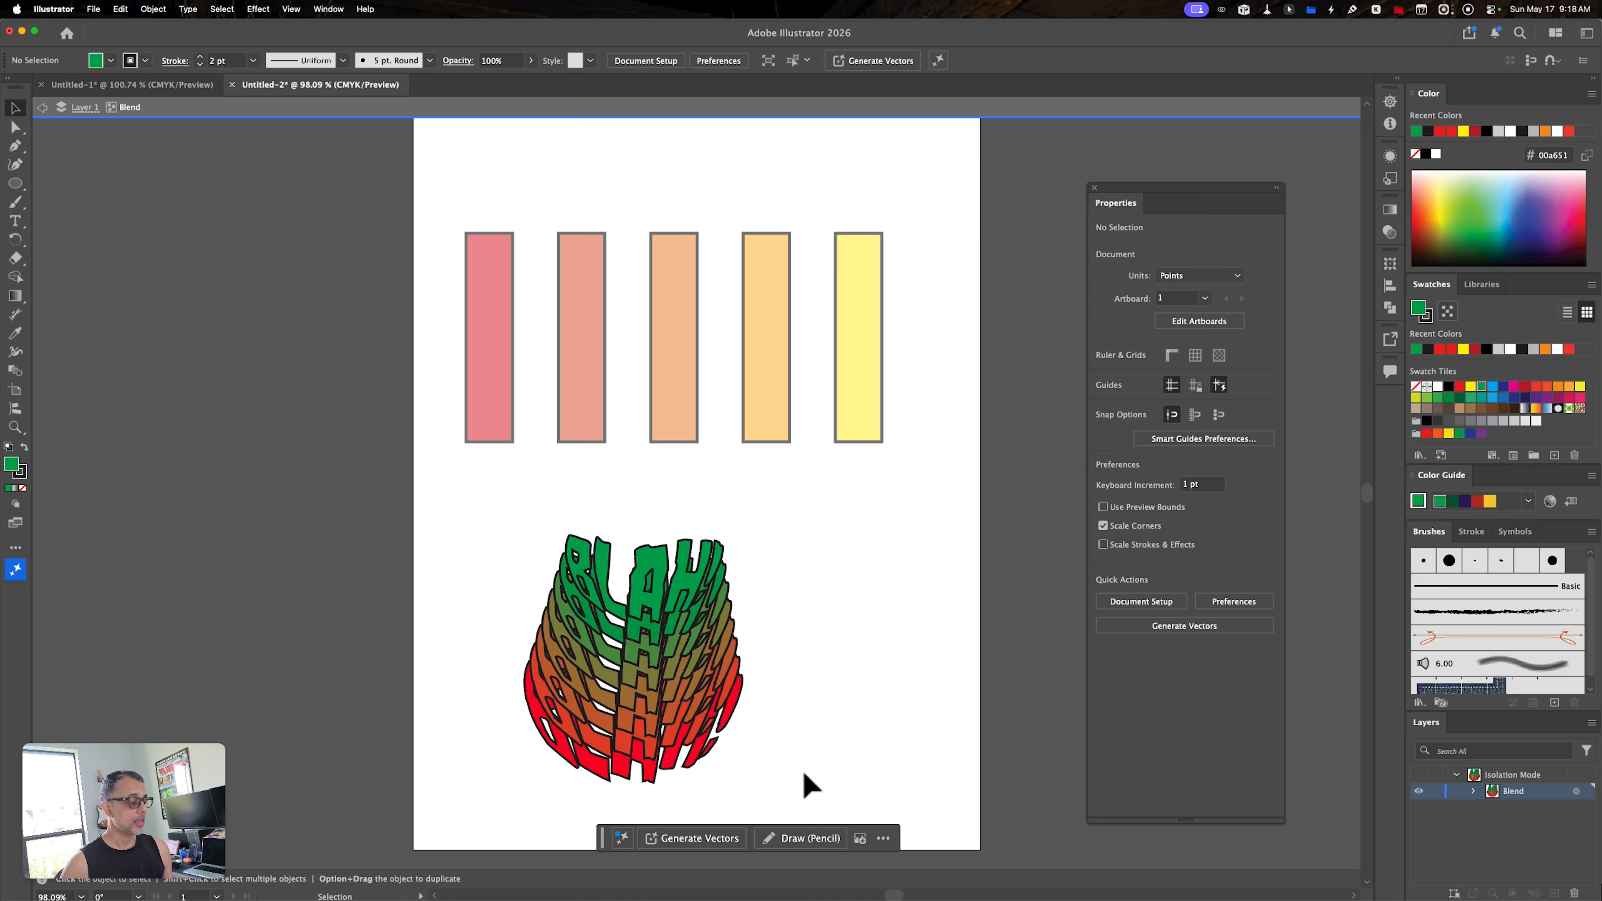
Copy the whole "BLAH!" blend and switch to Photoshop.
{"action": "left_click_drag", "start_coordinate": [489, 496], "coordinate": [774, 803]}
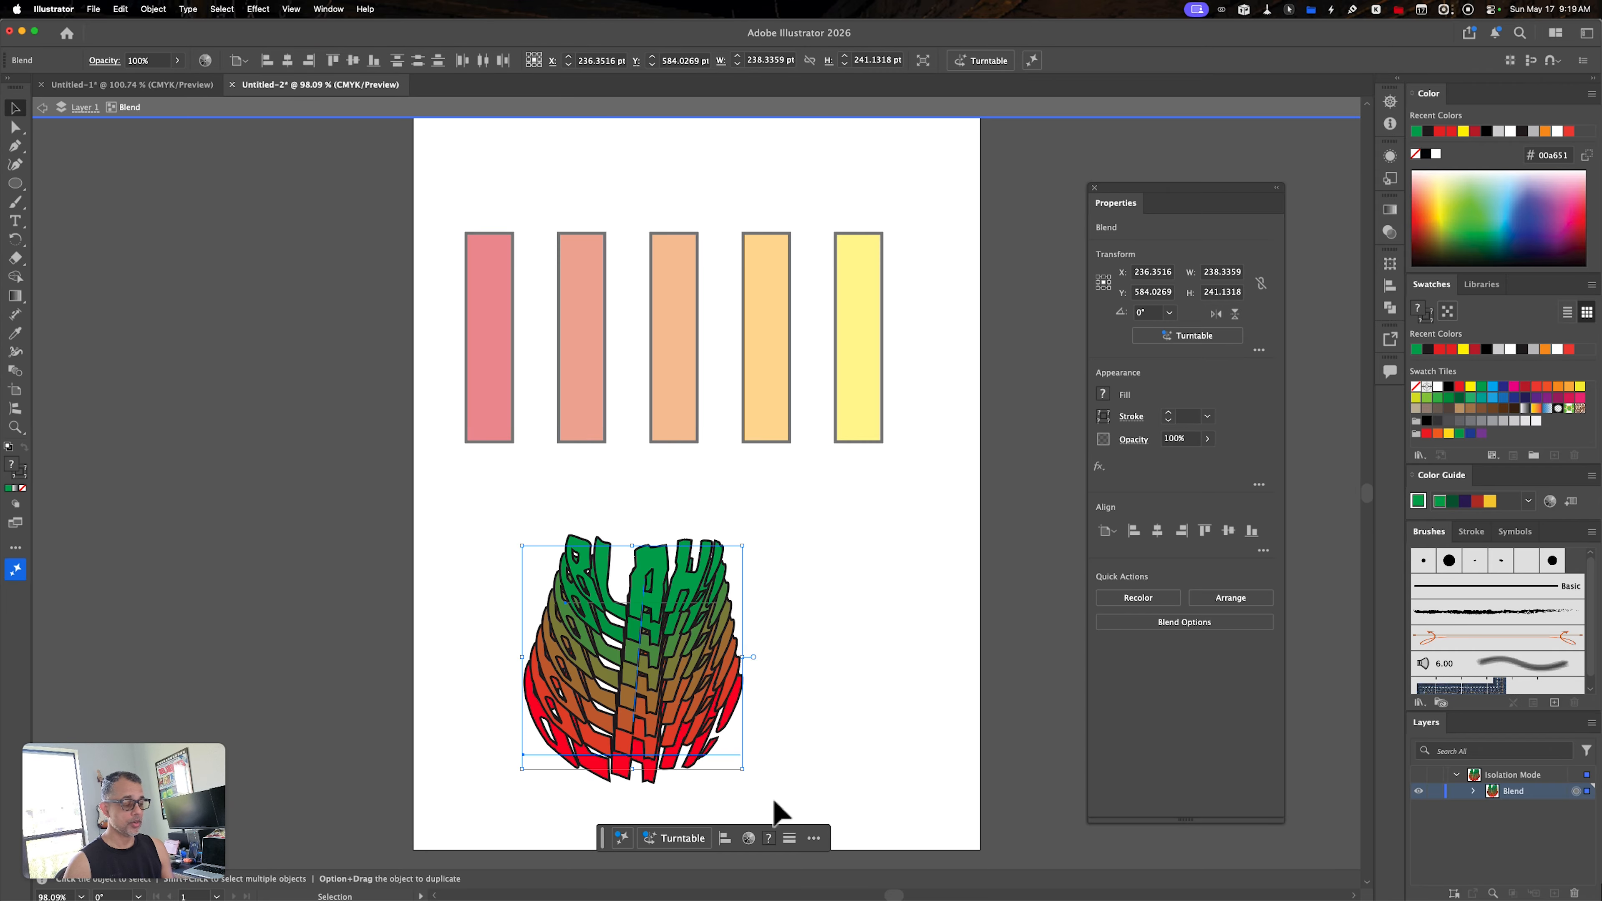
{"action": "key", "text": "super+c"}
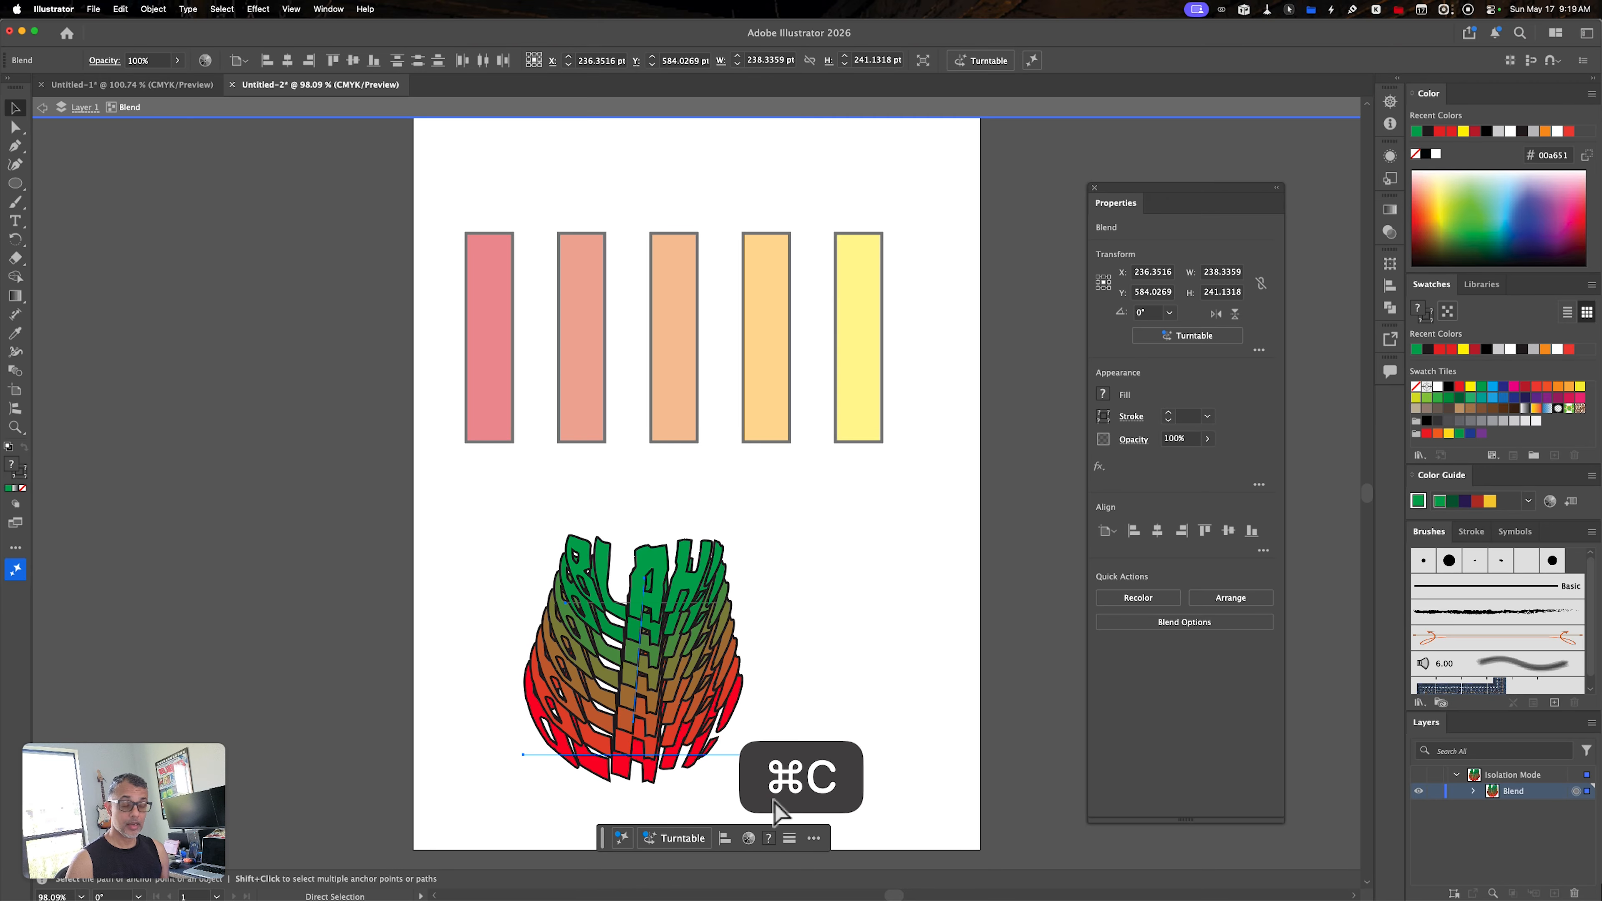
{"action": "key", "text": "super+Tab"}
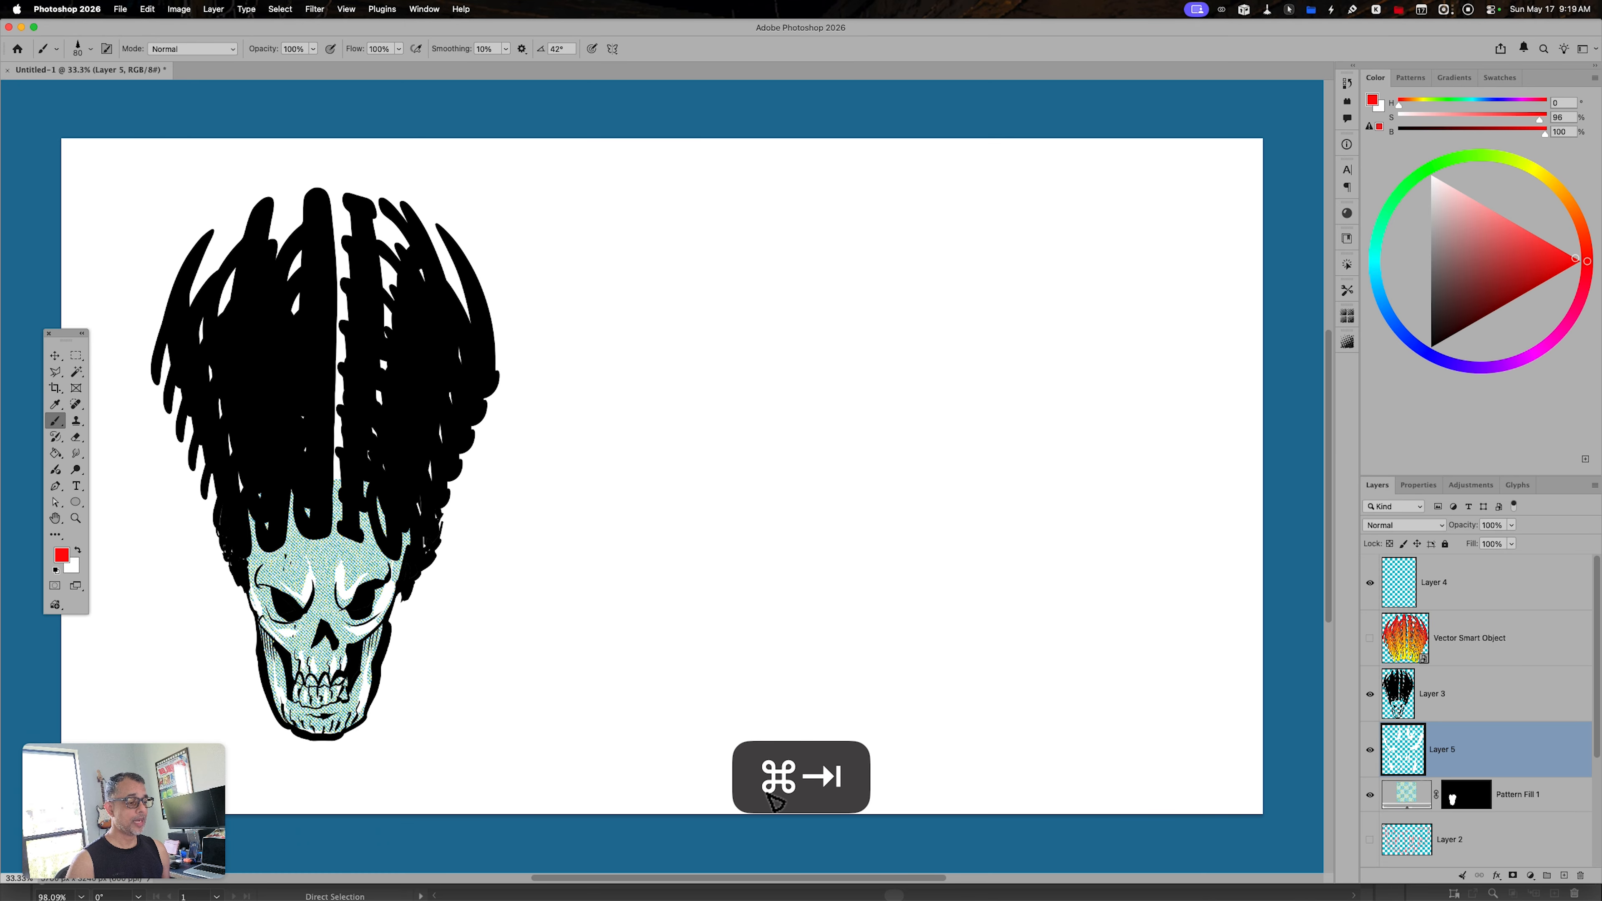
Paste the blend as a Smart Object and place it on the white canvas to the right of the skull drawing.
{"action": "key", "text": "super+v"}
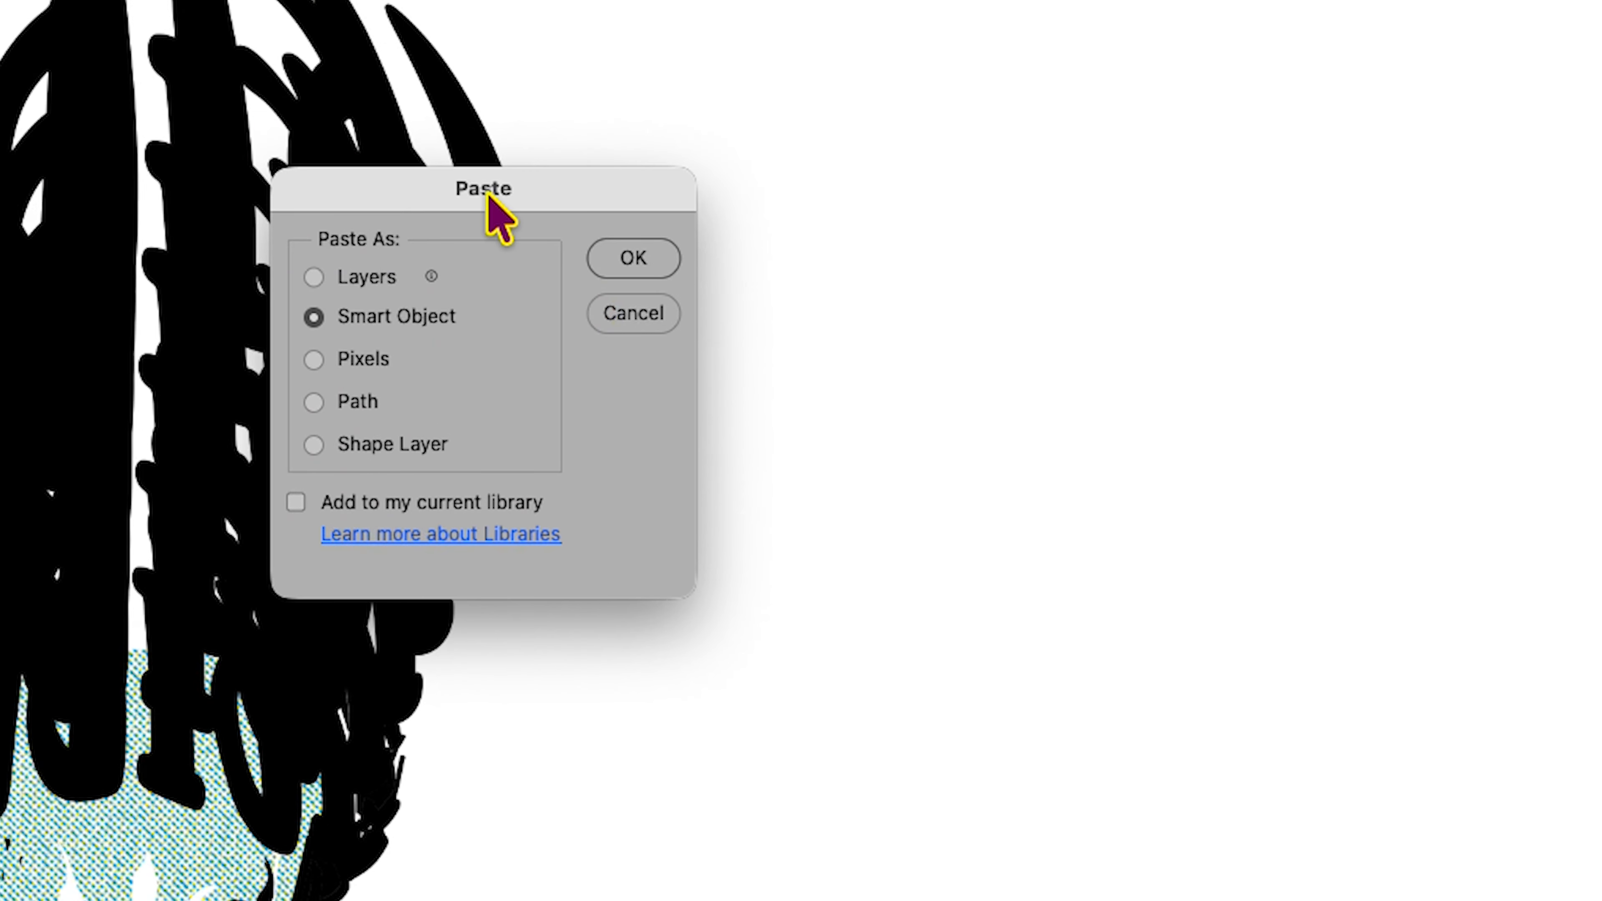
{"action": "left_click_drag", "start_coordinate": [489, 202], "coordinate": [738, 256]}
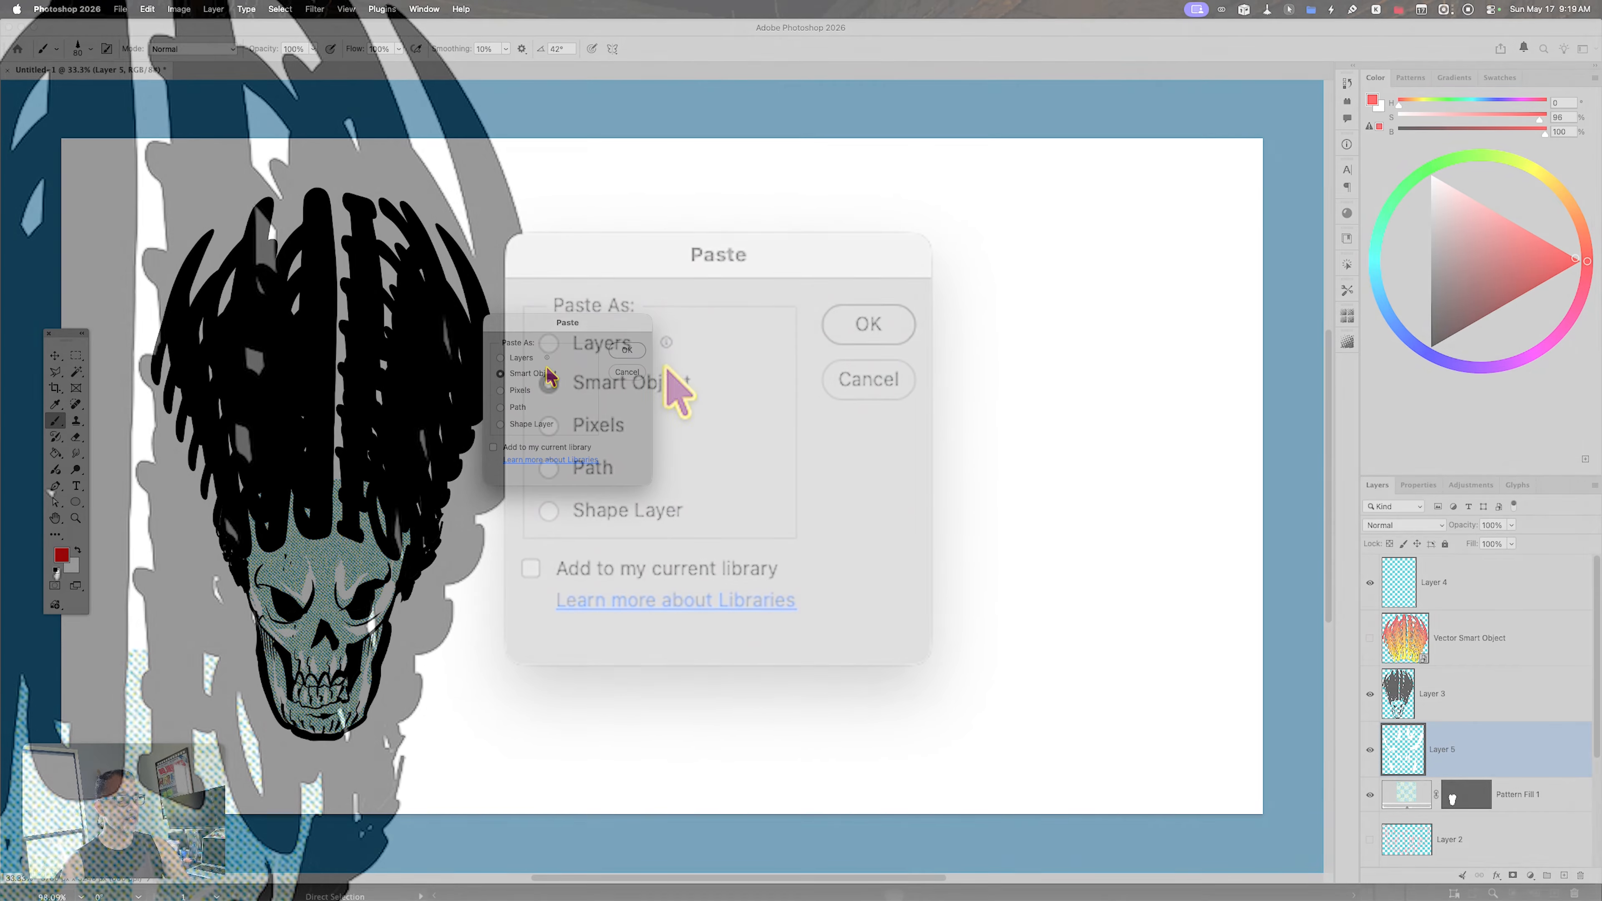
{"action": "left_click", "coordinate": [626, 350]}
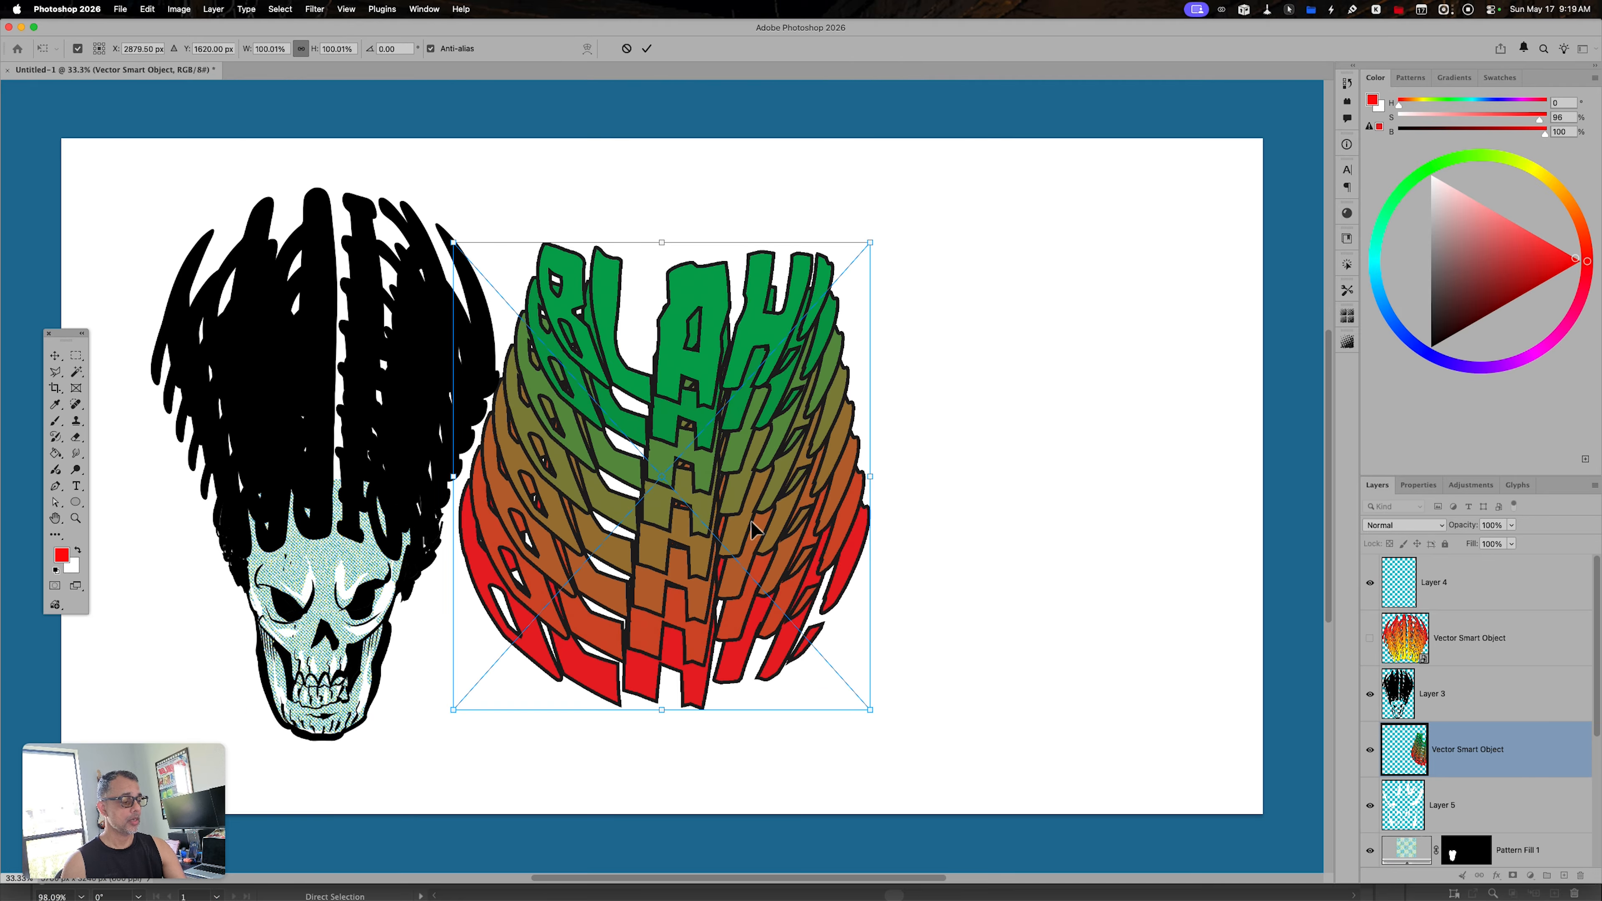
{"action": "left_click_drag", "start_coordinate": [753, 530], "coordinate": [872, 528]}
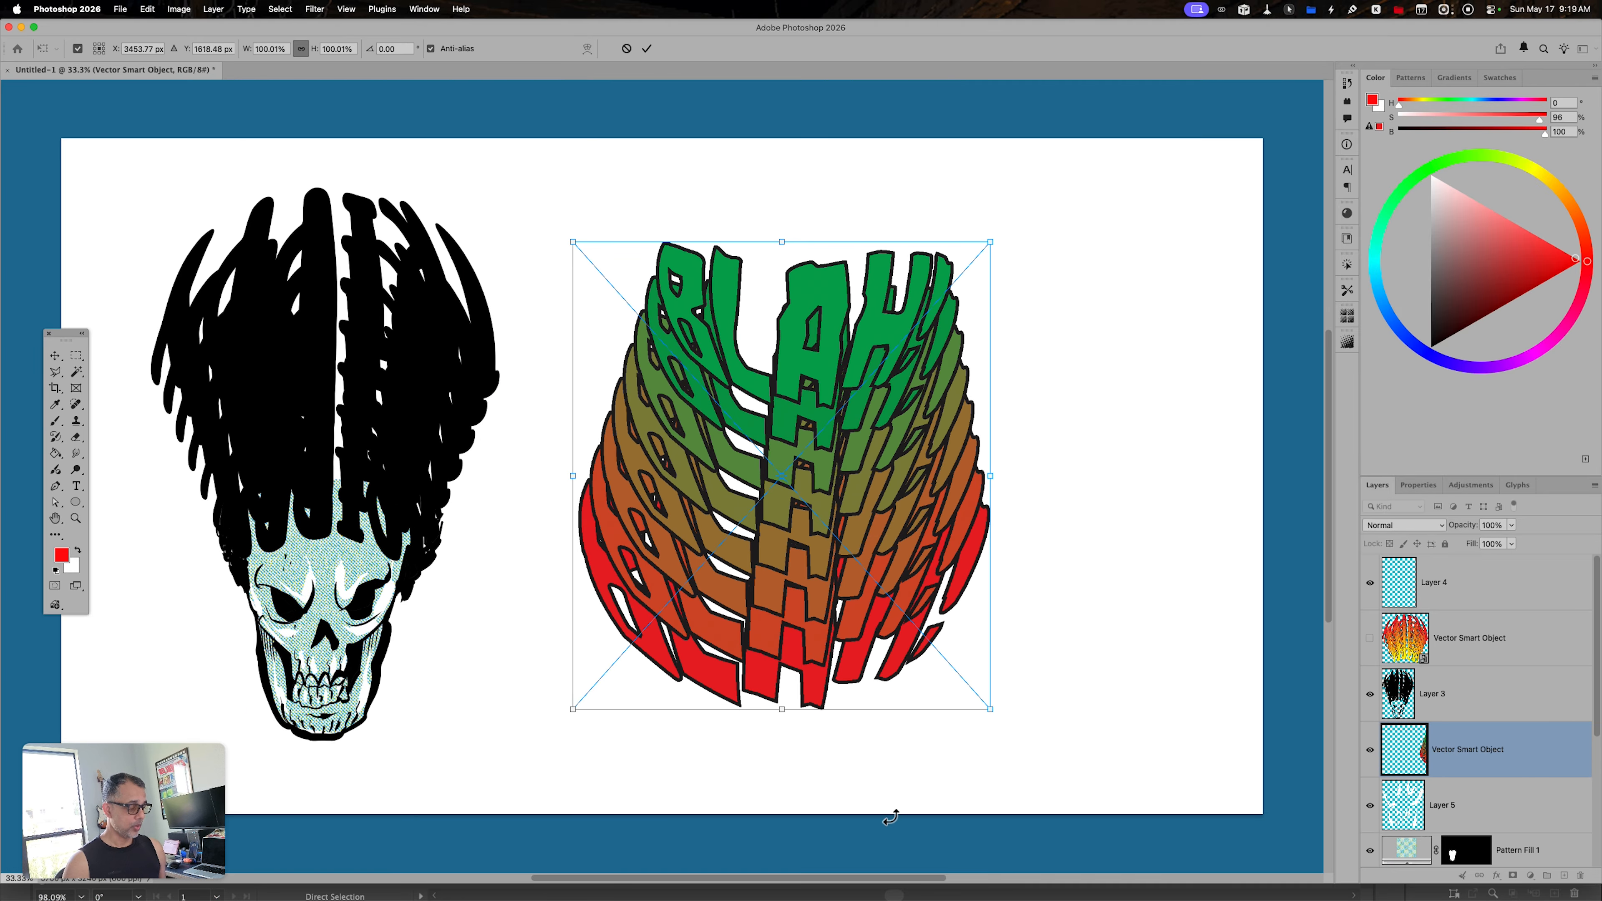
{"action": "key", "text": "Return"}
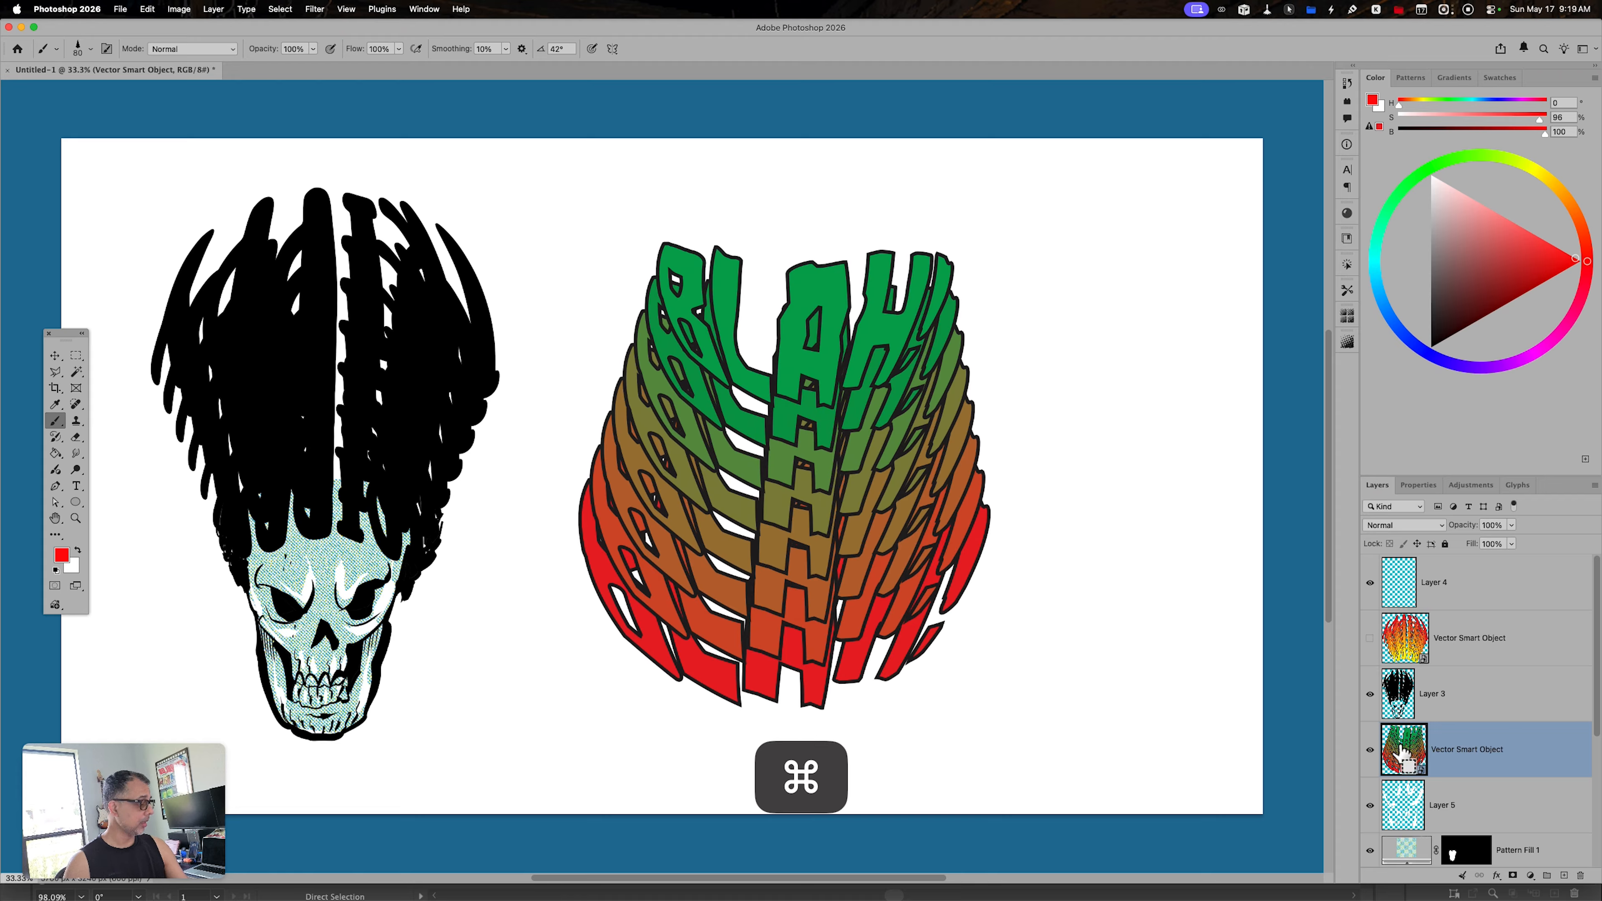
Fill the pasted blend's silhouette with red on a new layer, deselect it and hide the smart object layer beneath.
{"action": "left_click", "coordinate": [1399, 758], "text": "super"}
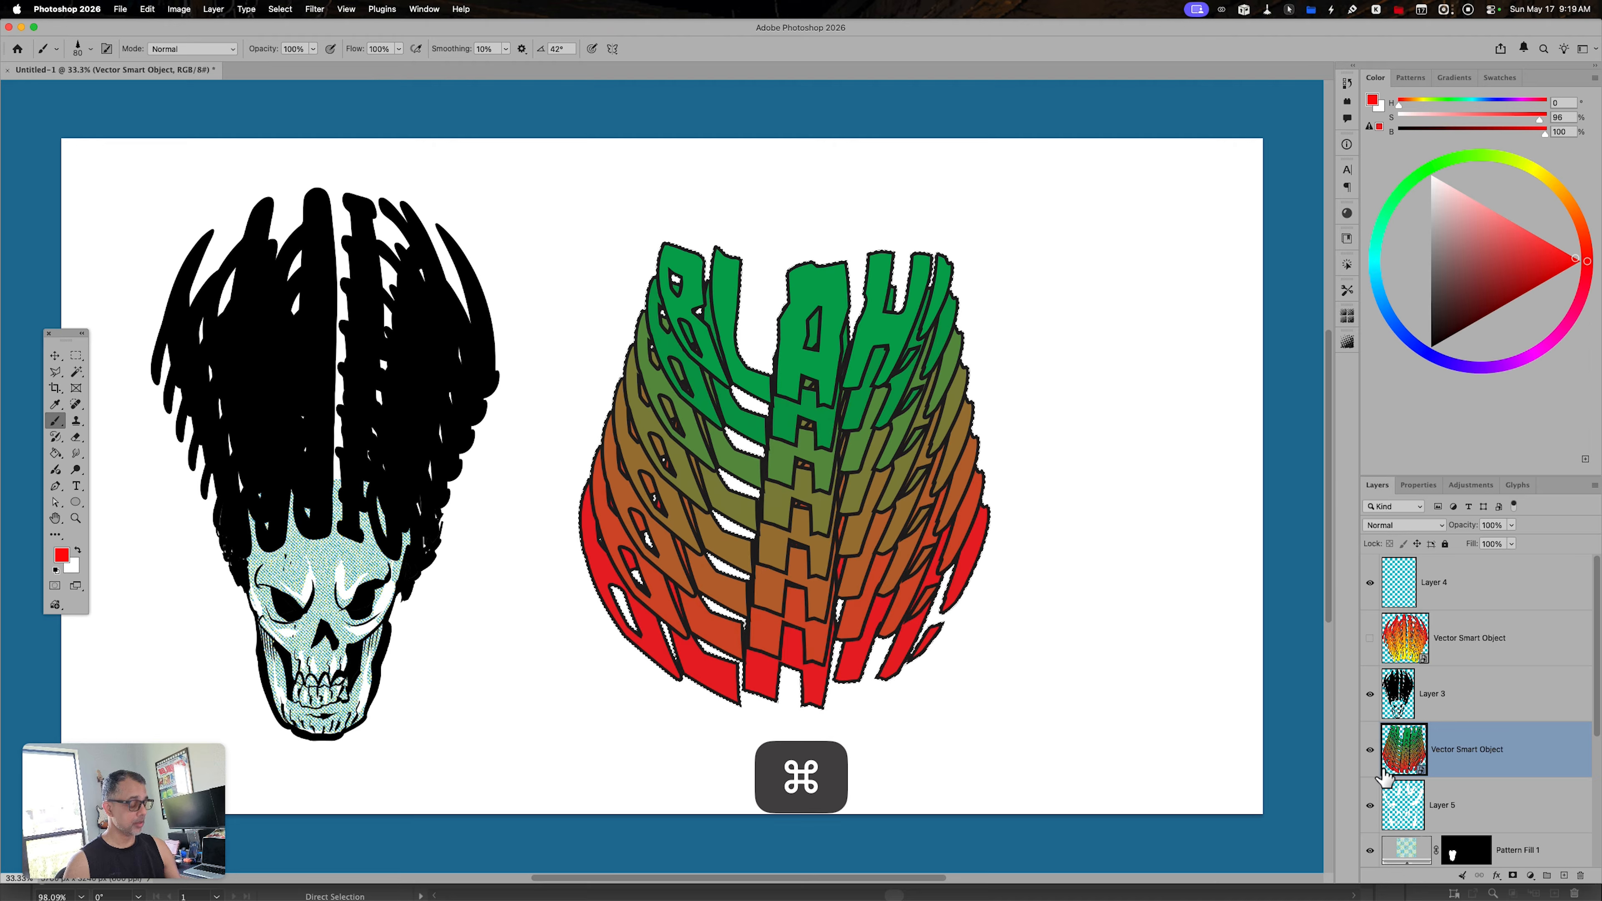
{"action": "key", "text": "alt+shift+super+n"}
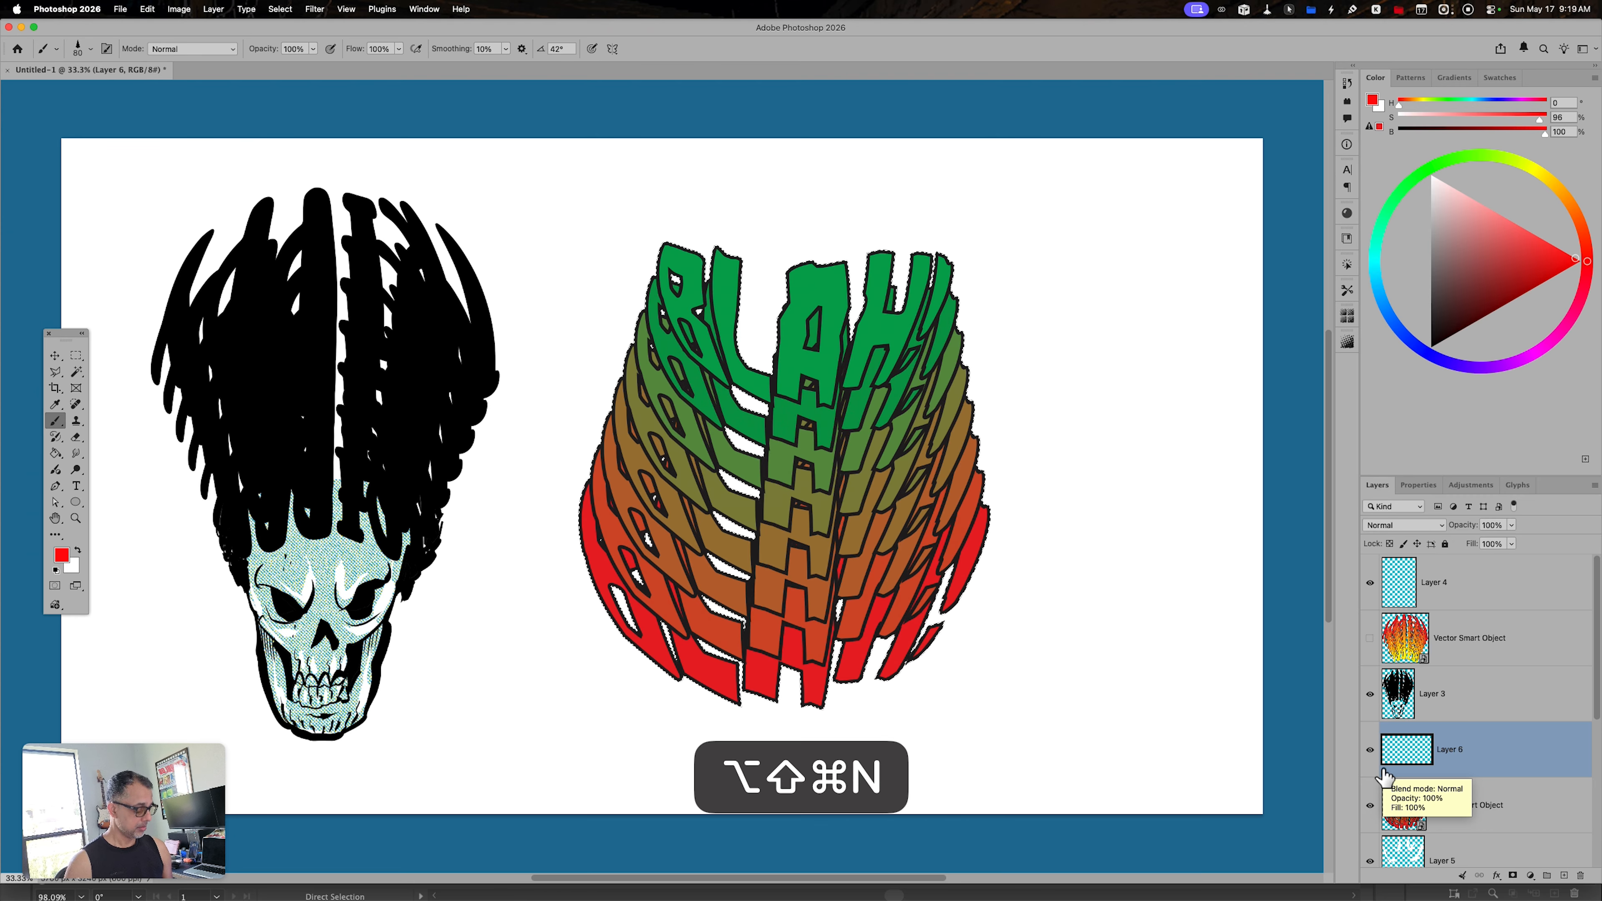
{"action": "key", "text": "alt+BackSpace"}
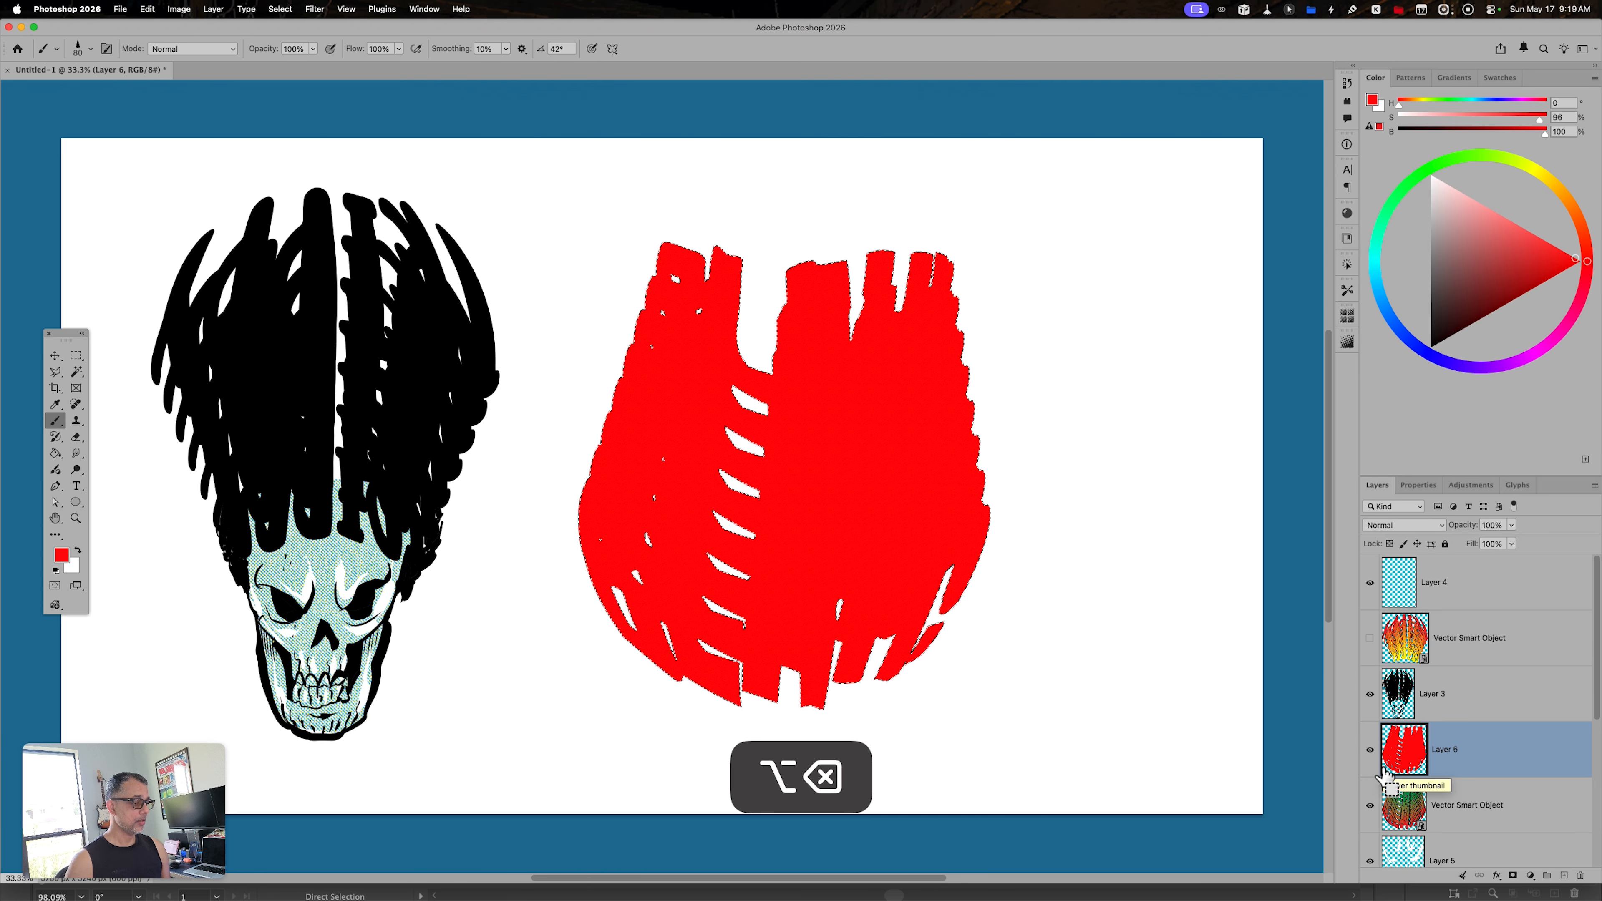
{"action": "key", "text": "super+d"}
{"action": "left_click", "coordinate": [1371, 805]}
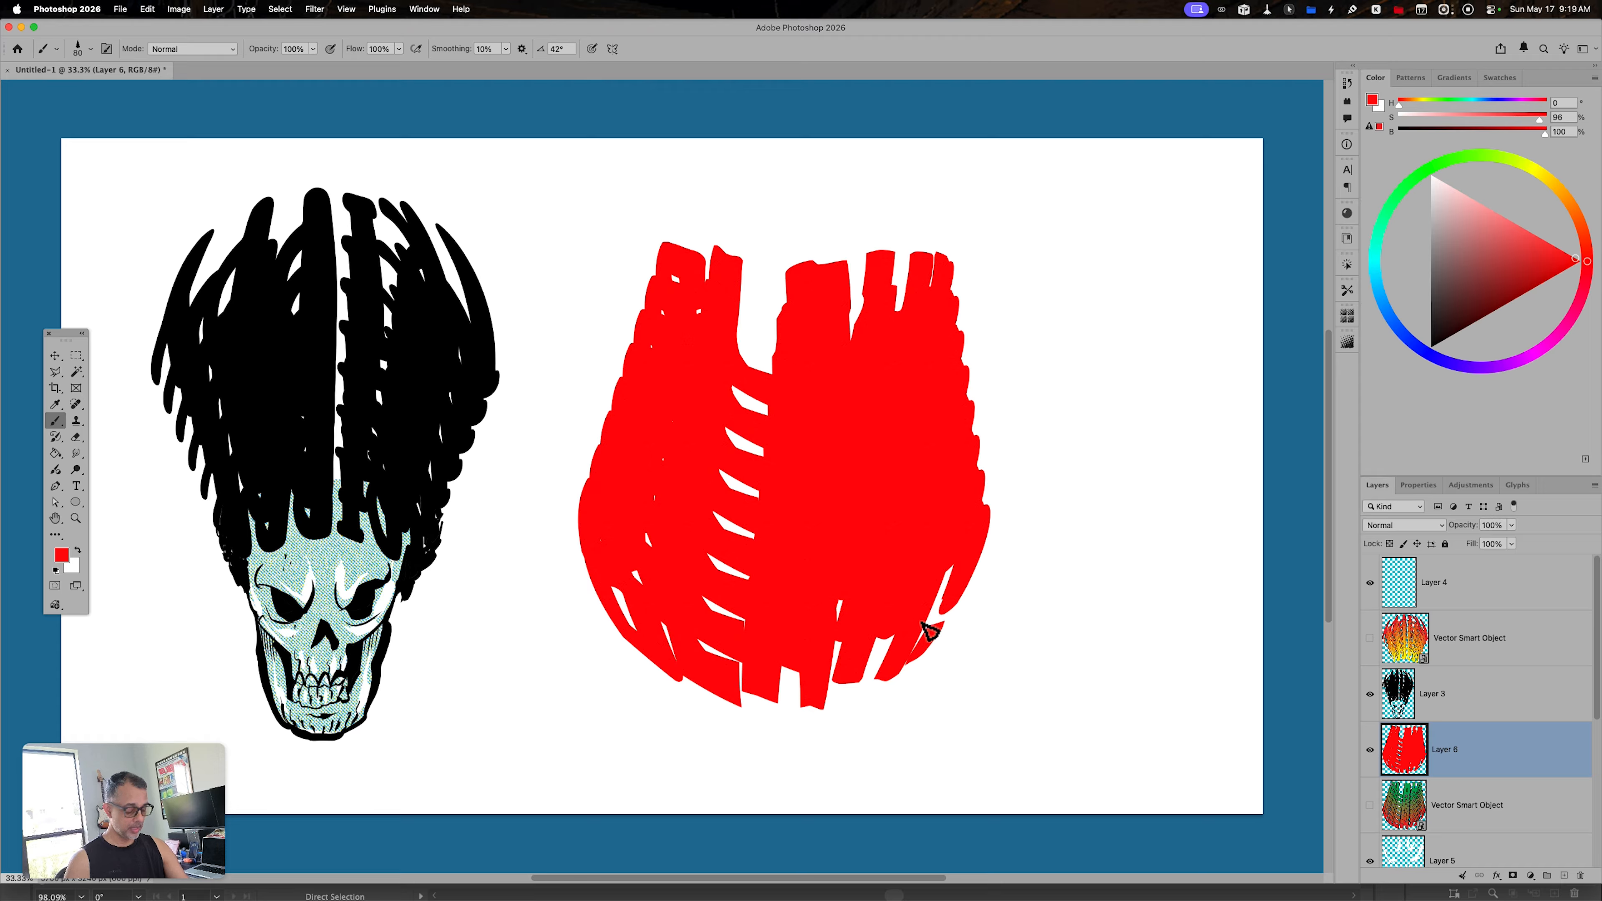
Turn the red silhouette upside down, rotating it about 179°, and position it high on the canvas beside the skull's black hair.
{"action": "key", "text": "v"}
{"action": "left_click_drag", "start_coordinate": [934, 637], "coordinate": [948, 705]}
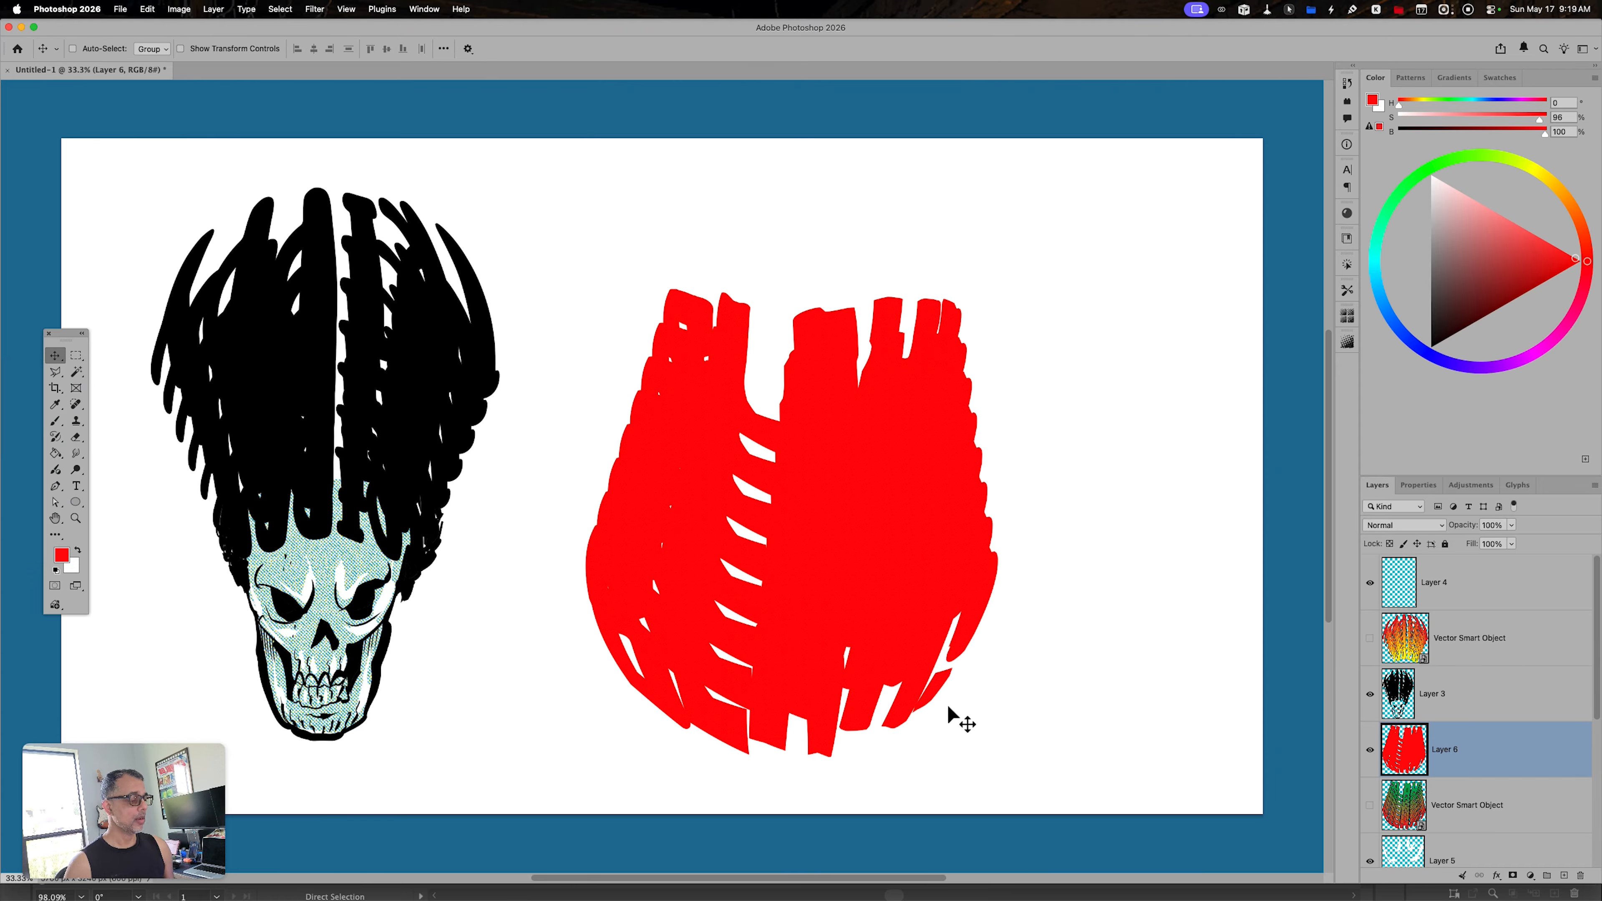
{"action": "key", "text": "super+t"}
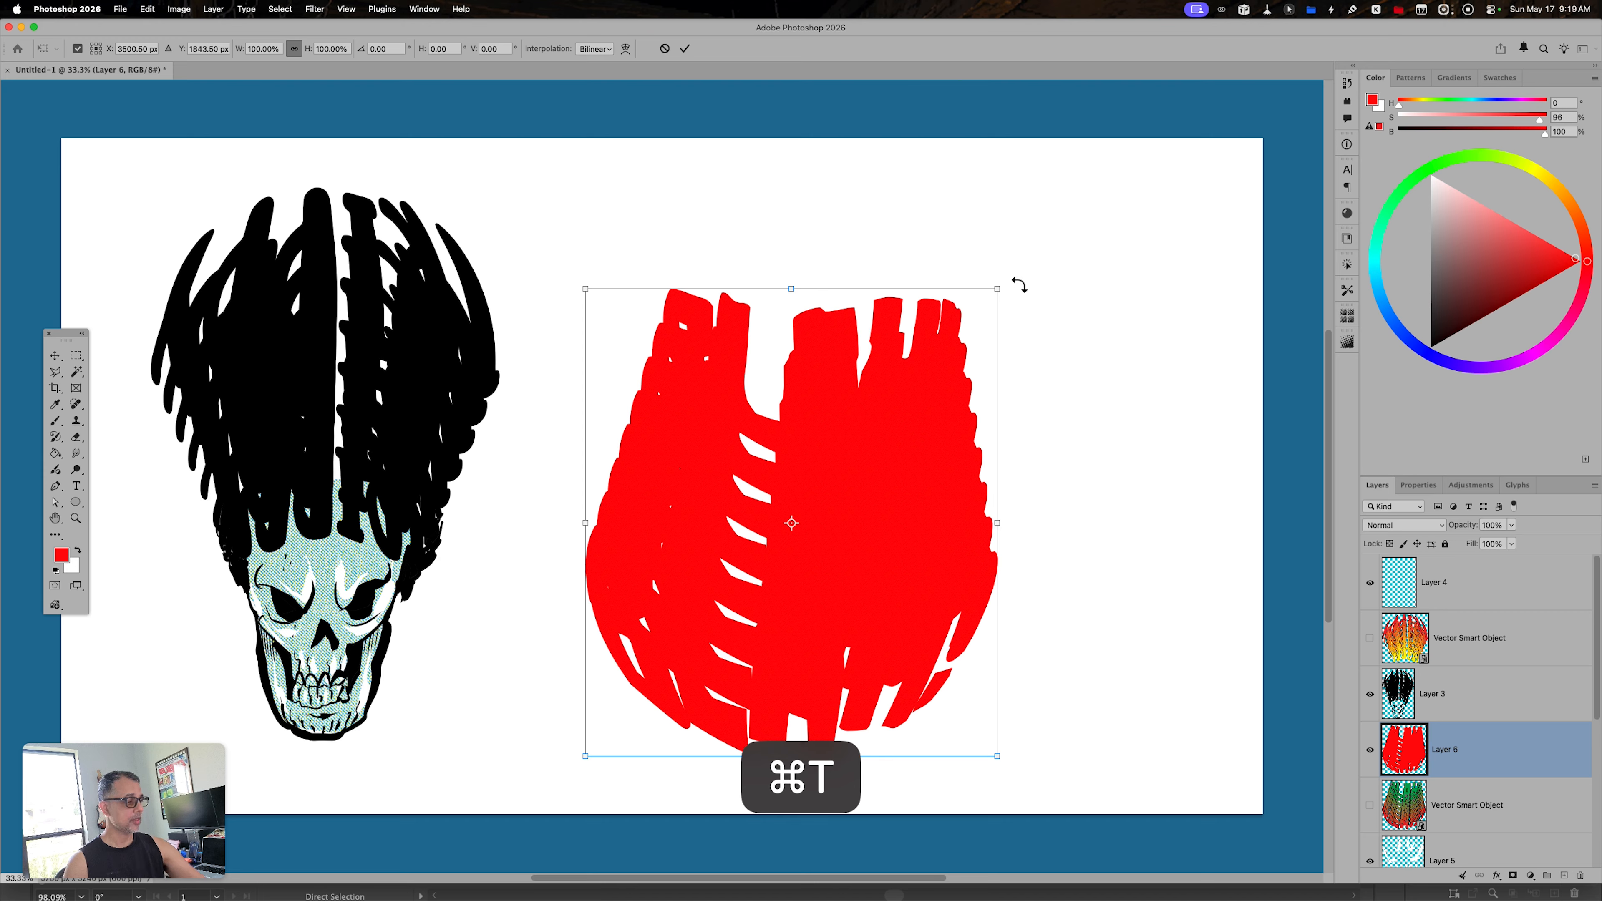
{"action": "left_click_drag", "start_coordinate": [1019, 284], "coordinate": [975, 703]}
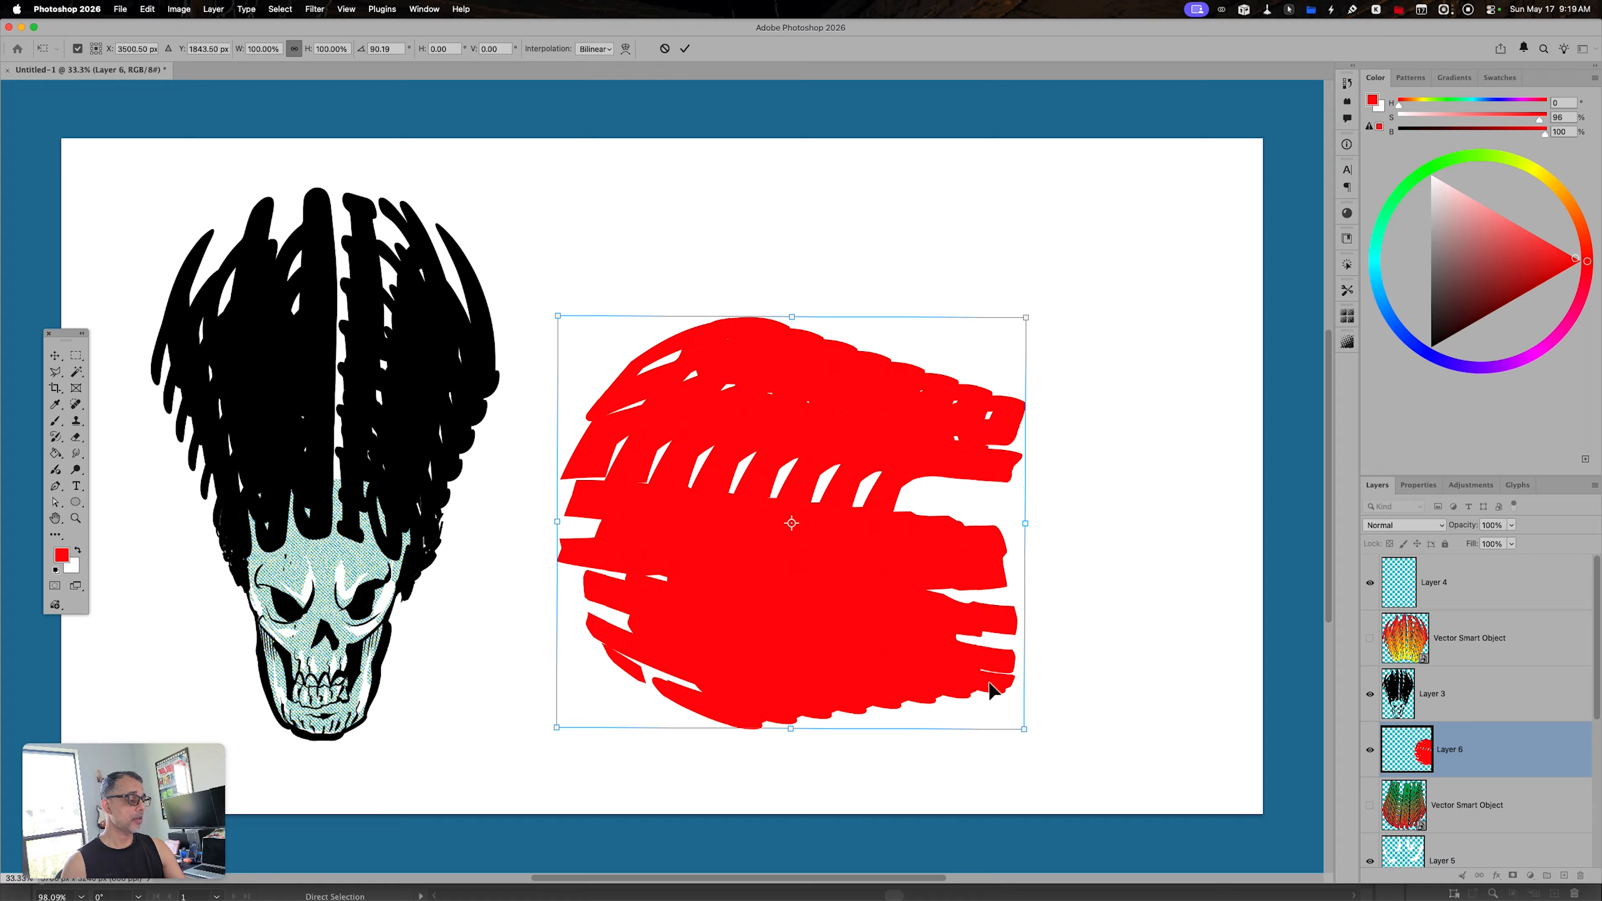
{"action": "left_click_drag", "start_coordinate": [1035, 744], "coordinate": [630, 764]}
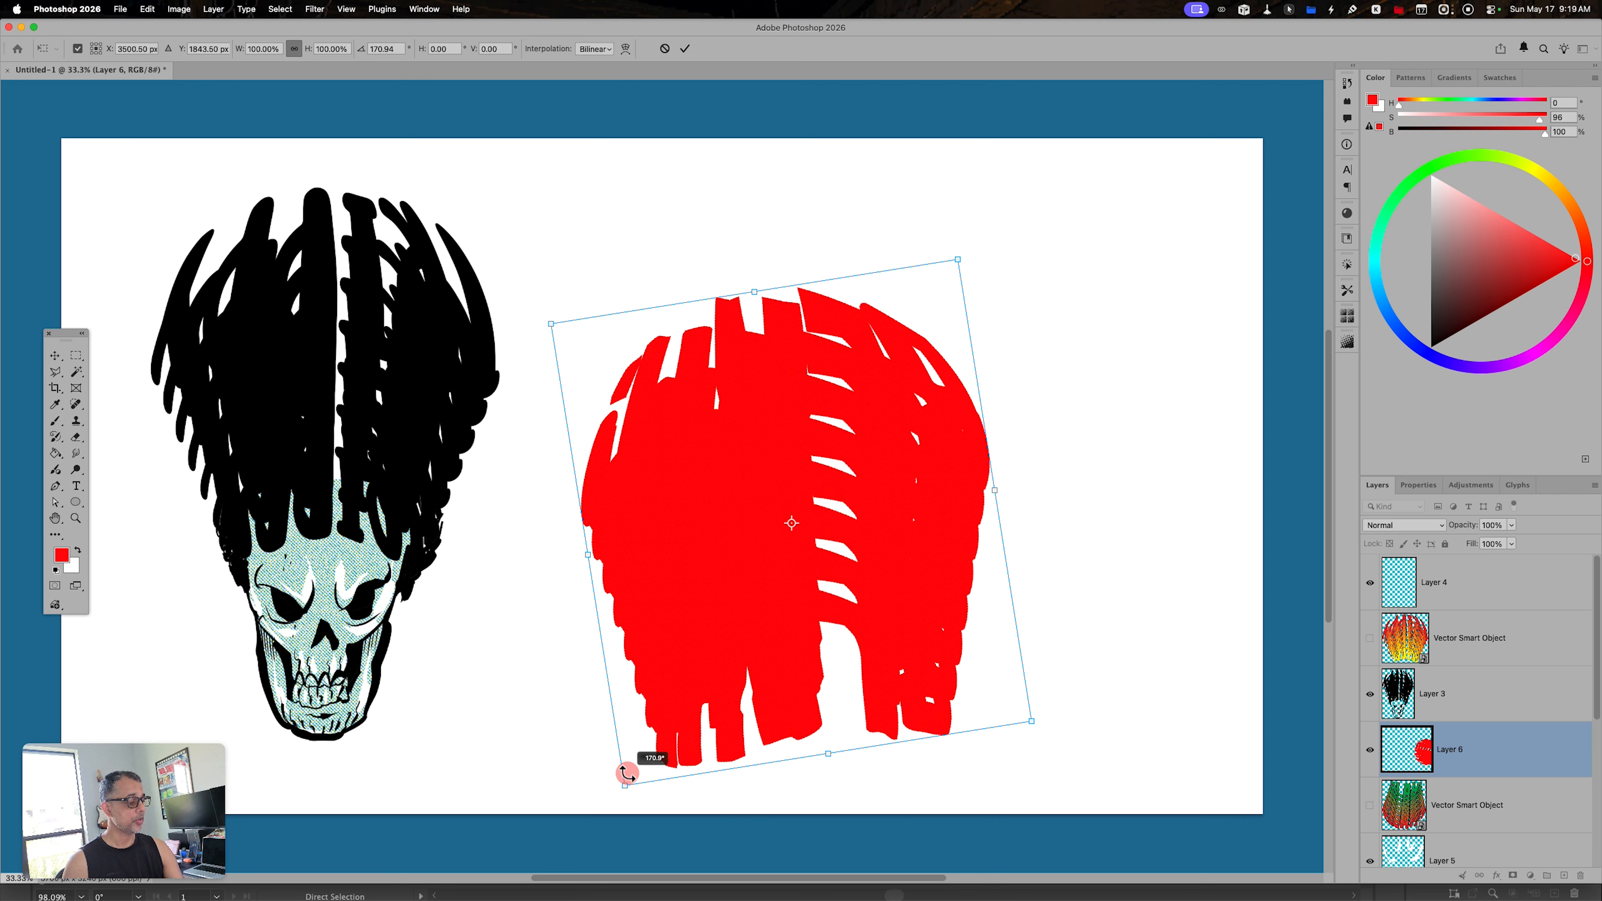
{"action": "left_click_drag", "start_coordinate": [865, 637], "coordinate": [916, 482]}
{"action": "left_click_drag", "start_coordinate": [1088, 608], "coordinate": [1059, 645]}
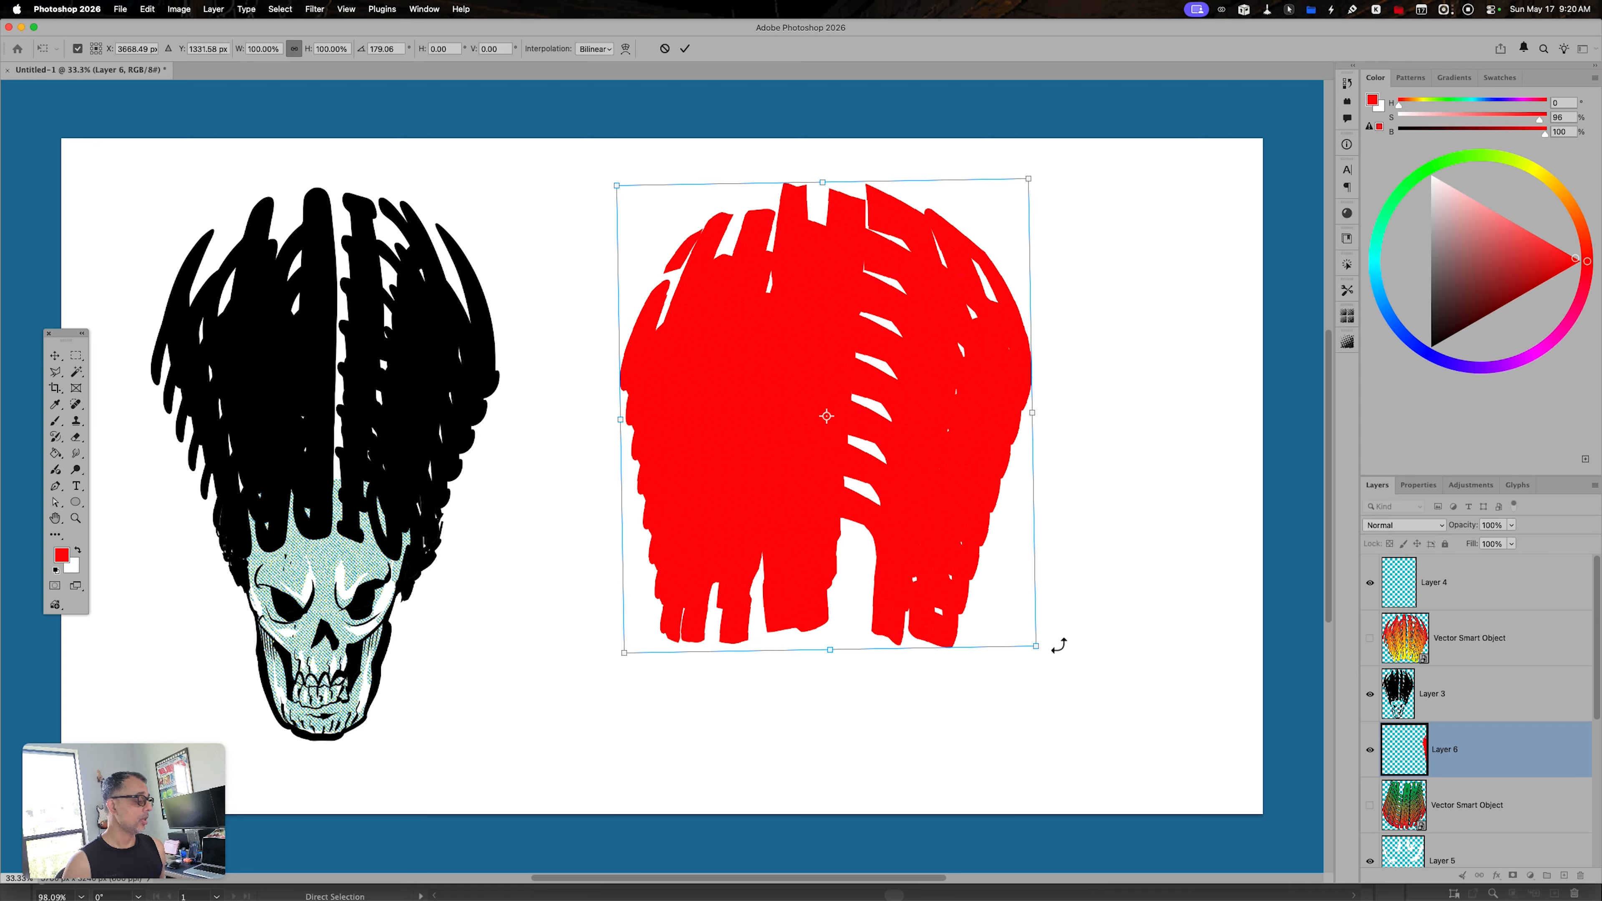
{"action": "key", "text": "Return"}
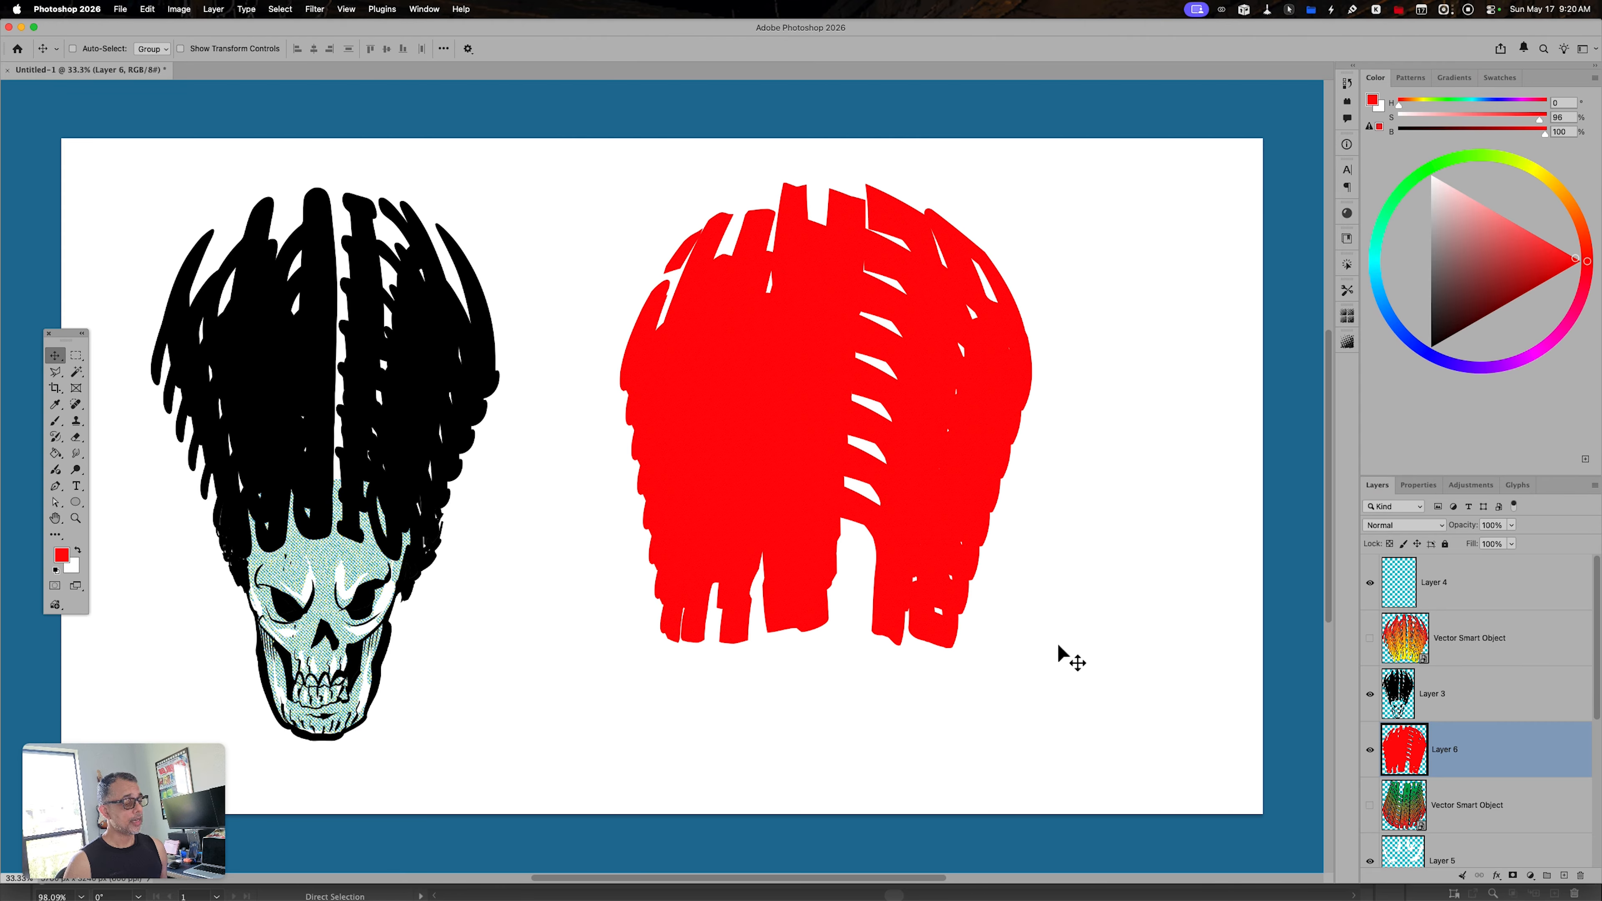
On a new layer, brush a red face outline with ear, jaw, chin and neck beneath the red hair shape.
{"action": "key", "text": "alt+shift+super+n"}
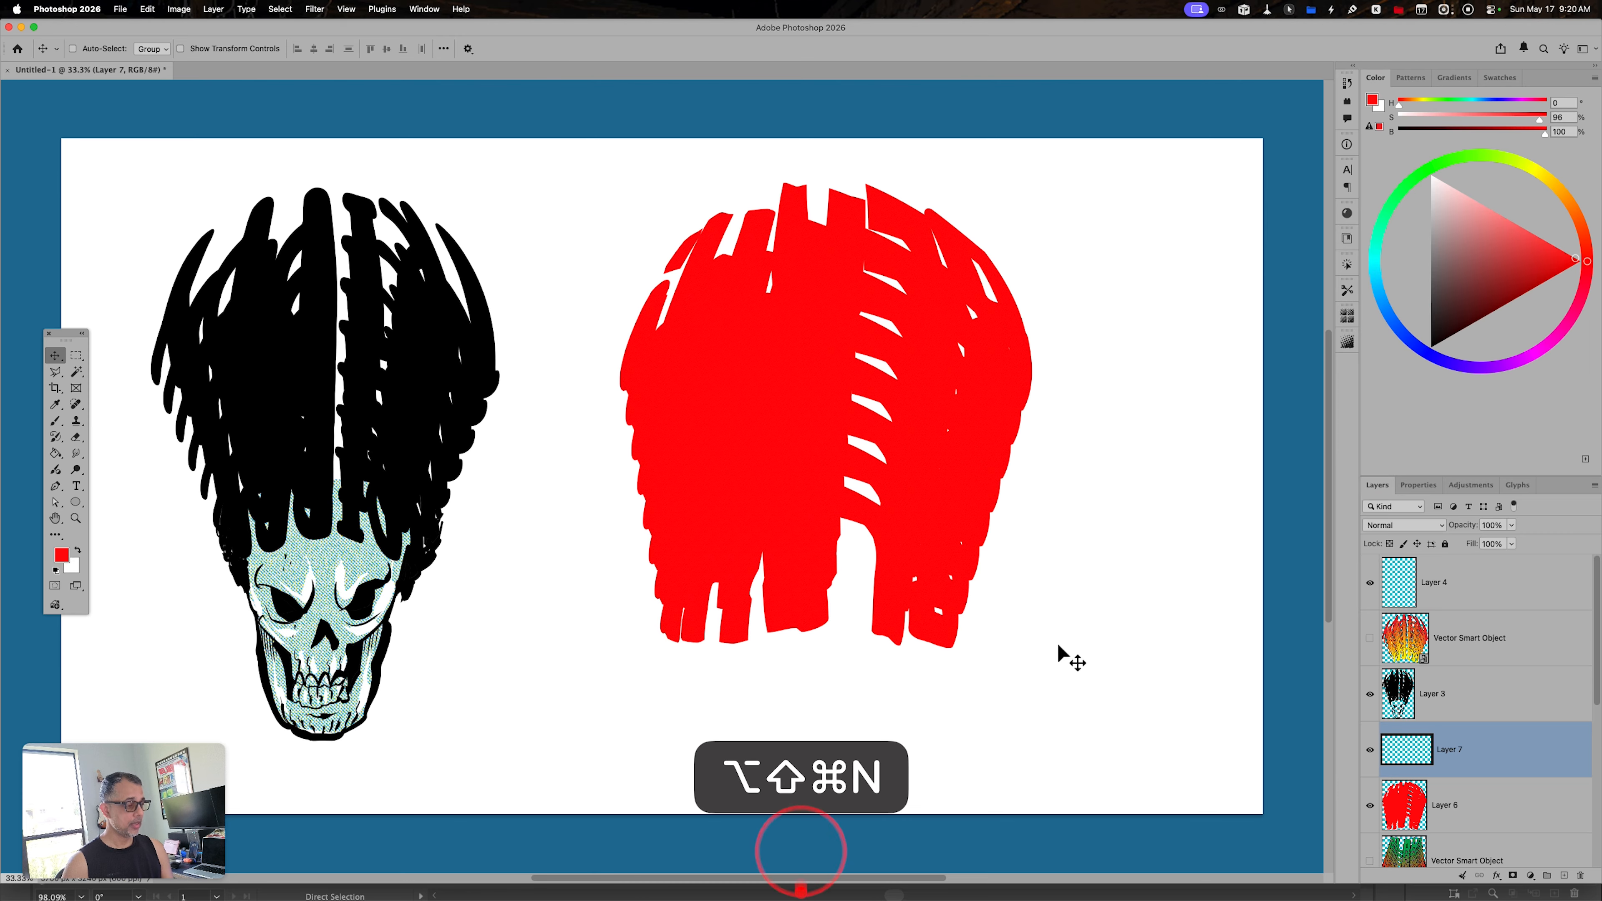
{"action": "key", "text": "space"}
{"action": "mouse_move", "coordinate": [945, 625]}
{"action": "left_mouse_down"}
{"action": "mouse_move", "coordinate": [984, 562]}
{"action": "mouse_move", "coordinate": [937, 615]}
{"action": "mouse_move", "coordinate": [906, 611]}
{"action": "left_mouse_up"}
{"action": "key", "text": "b"}
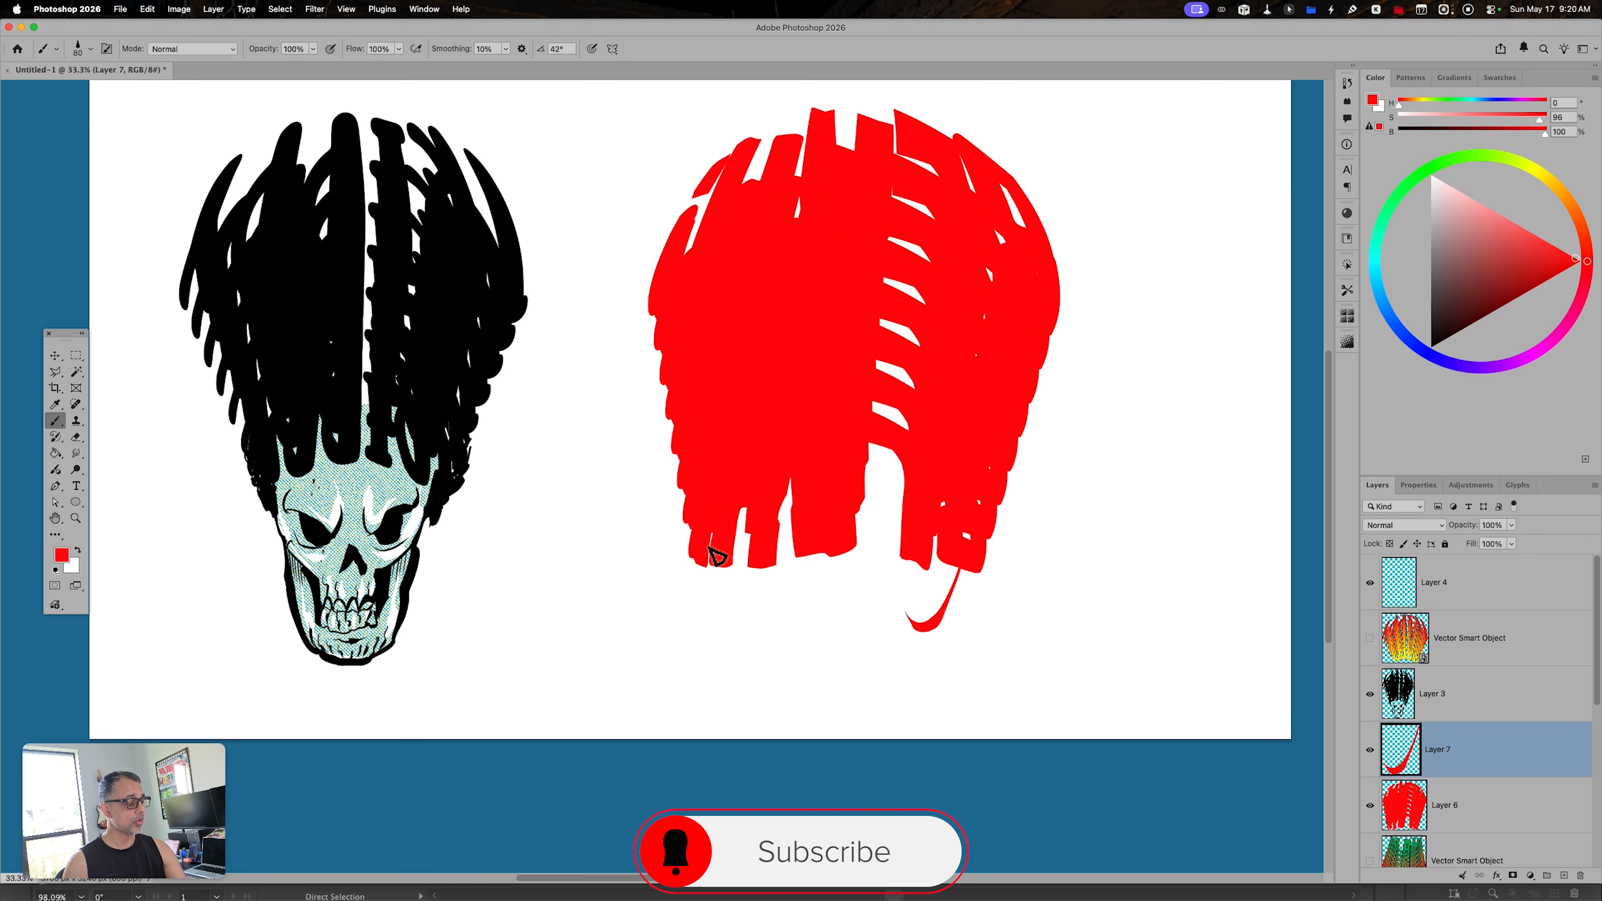
{"action": "mouse_move", "coordinate": [716, 565]}
{"action": "left_mouse_down"}
{"action": "mouse_move", "coordinate": [752, 653]}
{"action": "mouse_move", "coordinate": [798, 706]}
{"action": "left_mouse_up"}
{"action": "mouse_move", "coordinate": [908, 607]}
{"action": "left_mouse_down"}
{"action": "mouse_move", "coordinate": [887, 662]}
{"action": "mouse_move", "coordinate": [849, 682]}
{"action": "mouse_move", "coordinate": [923, 710]}
{"action": "mouse_move", "coordinate": [794, 697]}
{"action": "mouse_move", "coordinate": [814, 708]}
{"action": "left_mouse_up"}
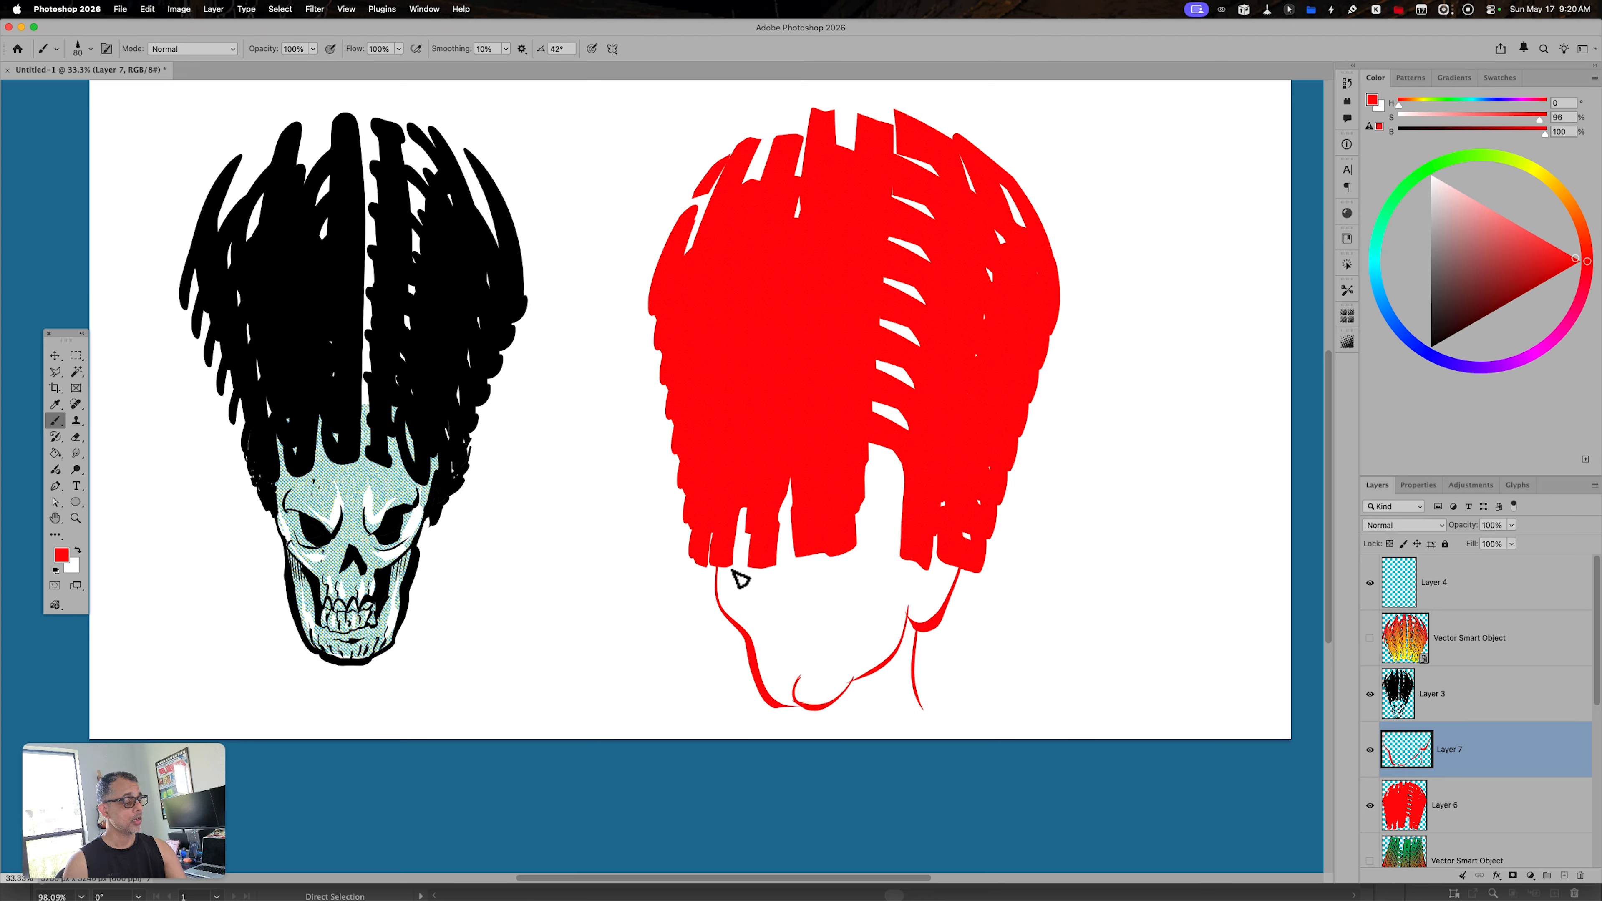
Brush the eyes, nose, mouth, eyebrows, under-eye lines and ear details onto the red face sketch.
{"action": "mouse_move", "coordinate": [733, 581]}
{"action": "left_mouse_down"}
{"action": "mouse_move", "coordinate": [838, 575]}
{"action": "mouse_move", "coordinate": [779, 607]}
{"action": "mouse_move", "coordinate": [786, 588]}
{"action": "mouse_move", "coordinate": [774, 634]}
{"action": "mouse_move", "coordinate": [820, 664]}
{"action": "left_mouse_up"}
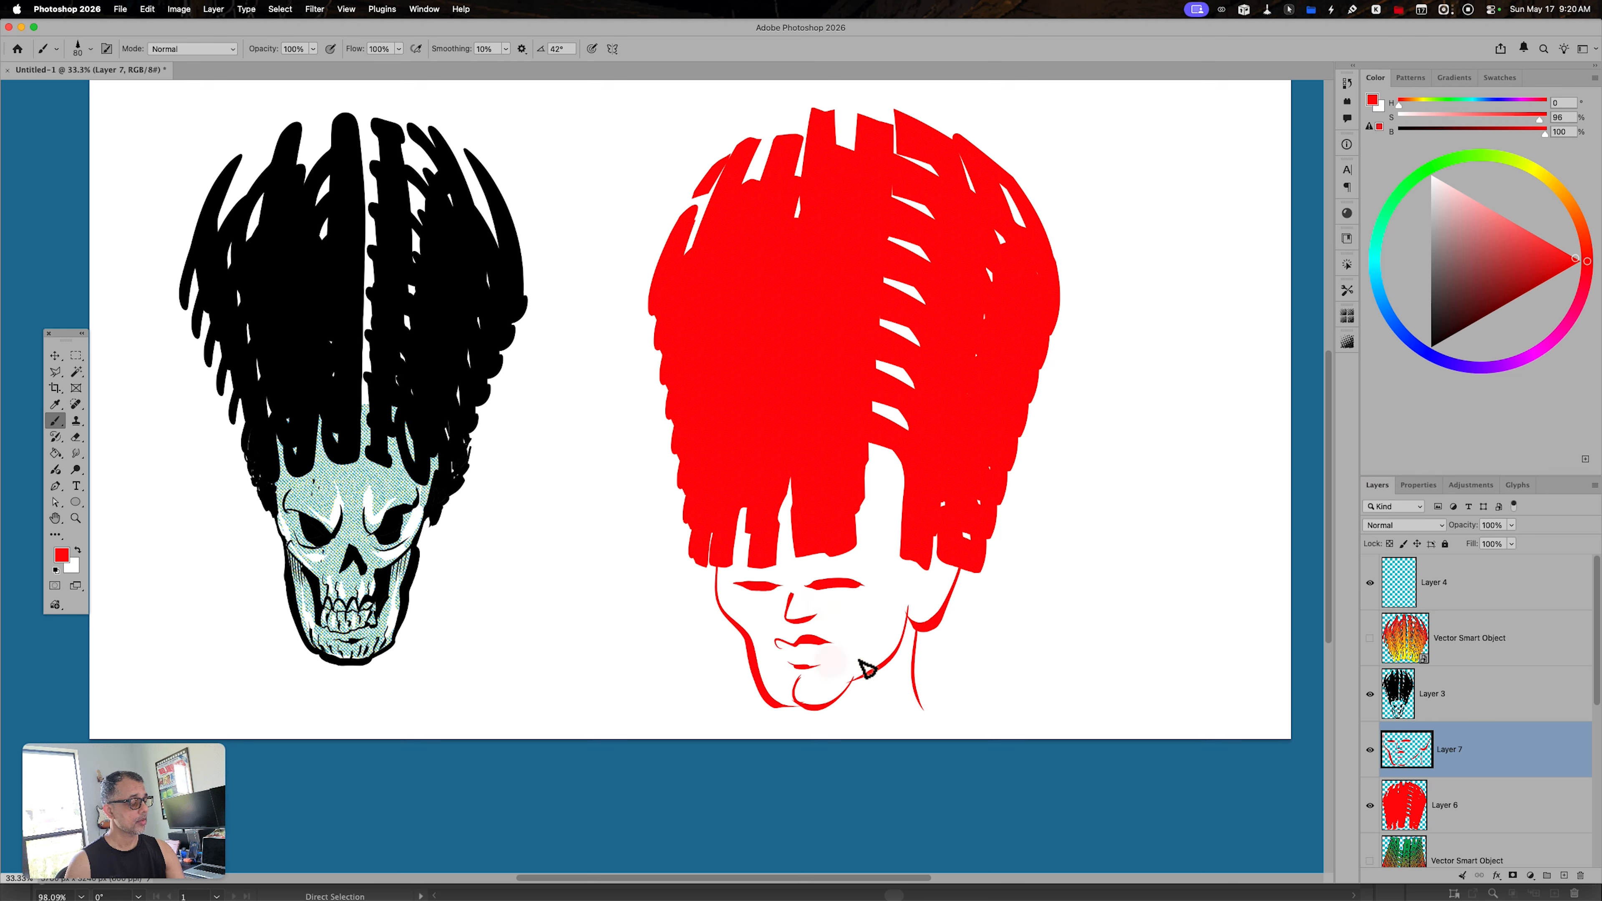
{"action": "left_click_drag", "start_coordinate": [813, 600], "coordinate": [856, 602]}
{"action": "mouse_move", "coordinate": [734, 605]}
{"action": "left_mouse_down"}
{"action": "mouse_move", "coordinate": [805, 593]}
{"action": "mouse_move", "coordinate": [804, 562]}
{"action": "mouse_move", "coordinate": [870, 572]}
{"action": "left_mouse_up"}
{"action": "left_click_drag", "start_coordinate": [740, 574], "coordinate": [775, 570]}
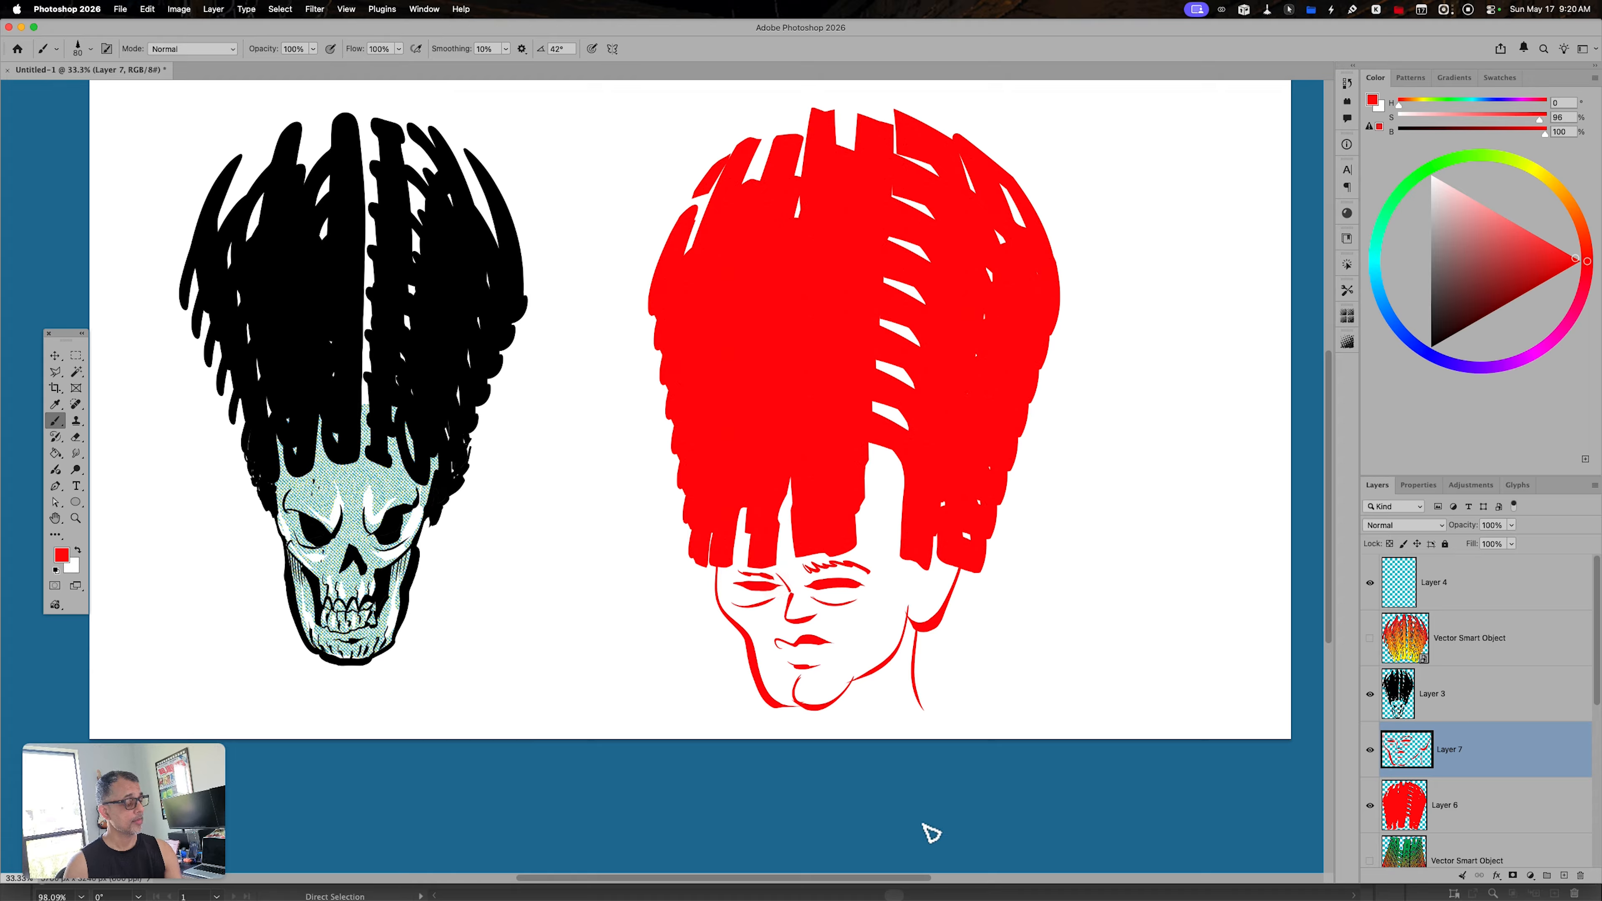
{"action": "mouse_move", "coordinate": [929, 566]}
{"action": "left_mouse_down"}
{"action": "mouse_move", "coordinate": [914, 591]}
{"action": "mouse_move", "coordinate": [936, 591]}
{"action": "left_mouse_up"}
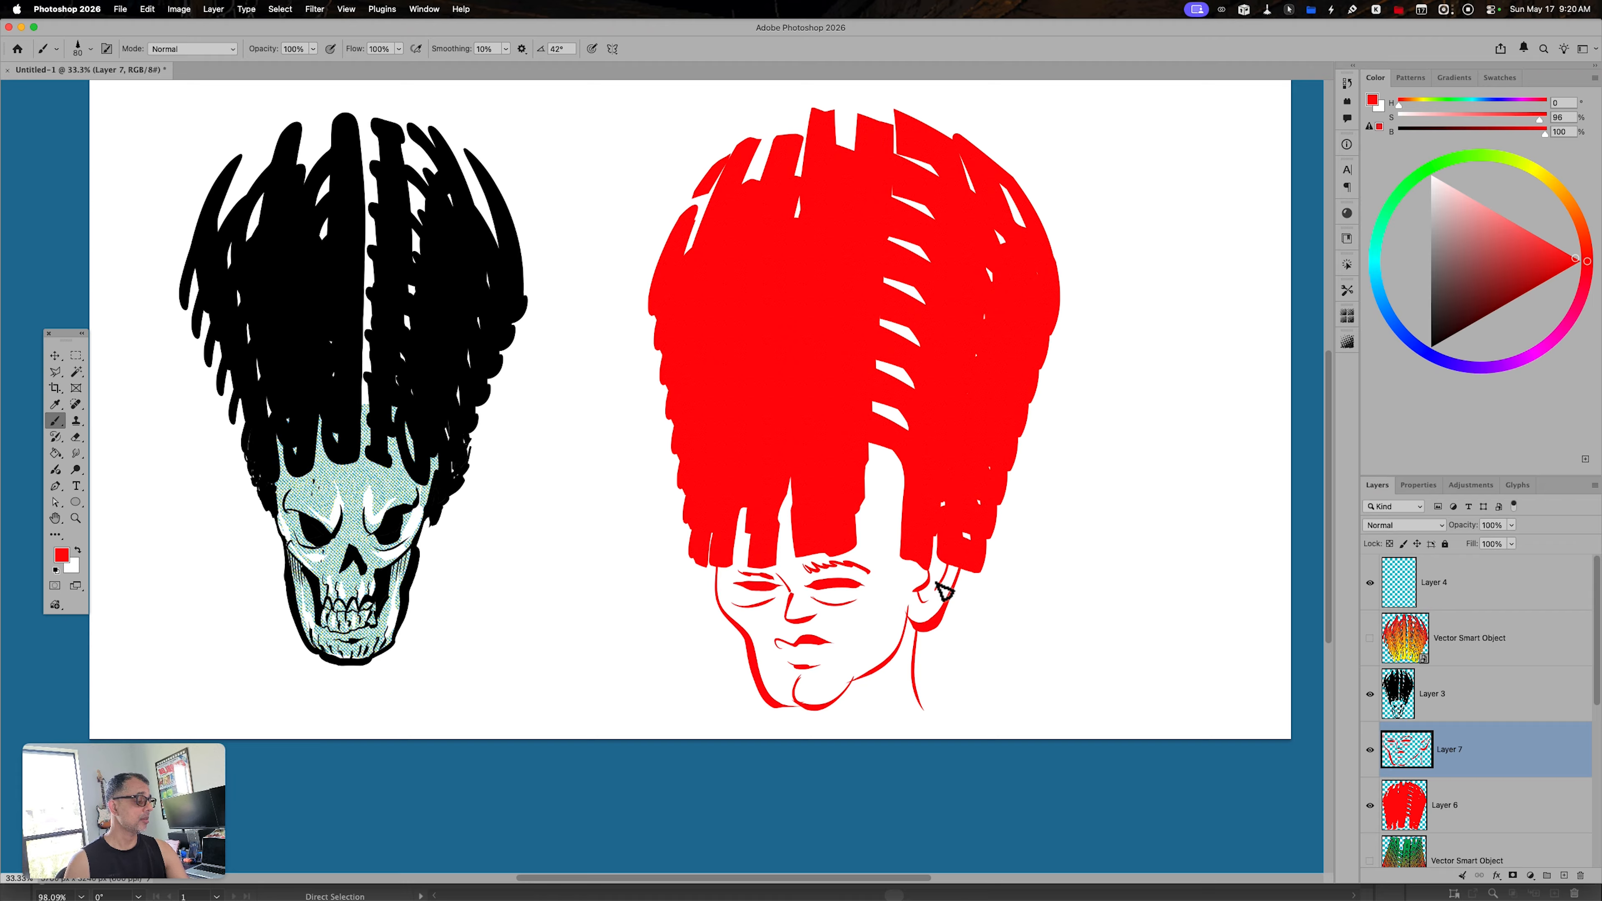
{"action": "left_click_drag", "start_coordinate": [928, 529], "coordinate": [931, 590]}
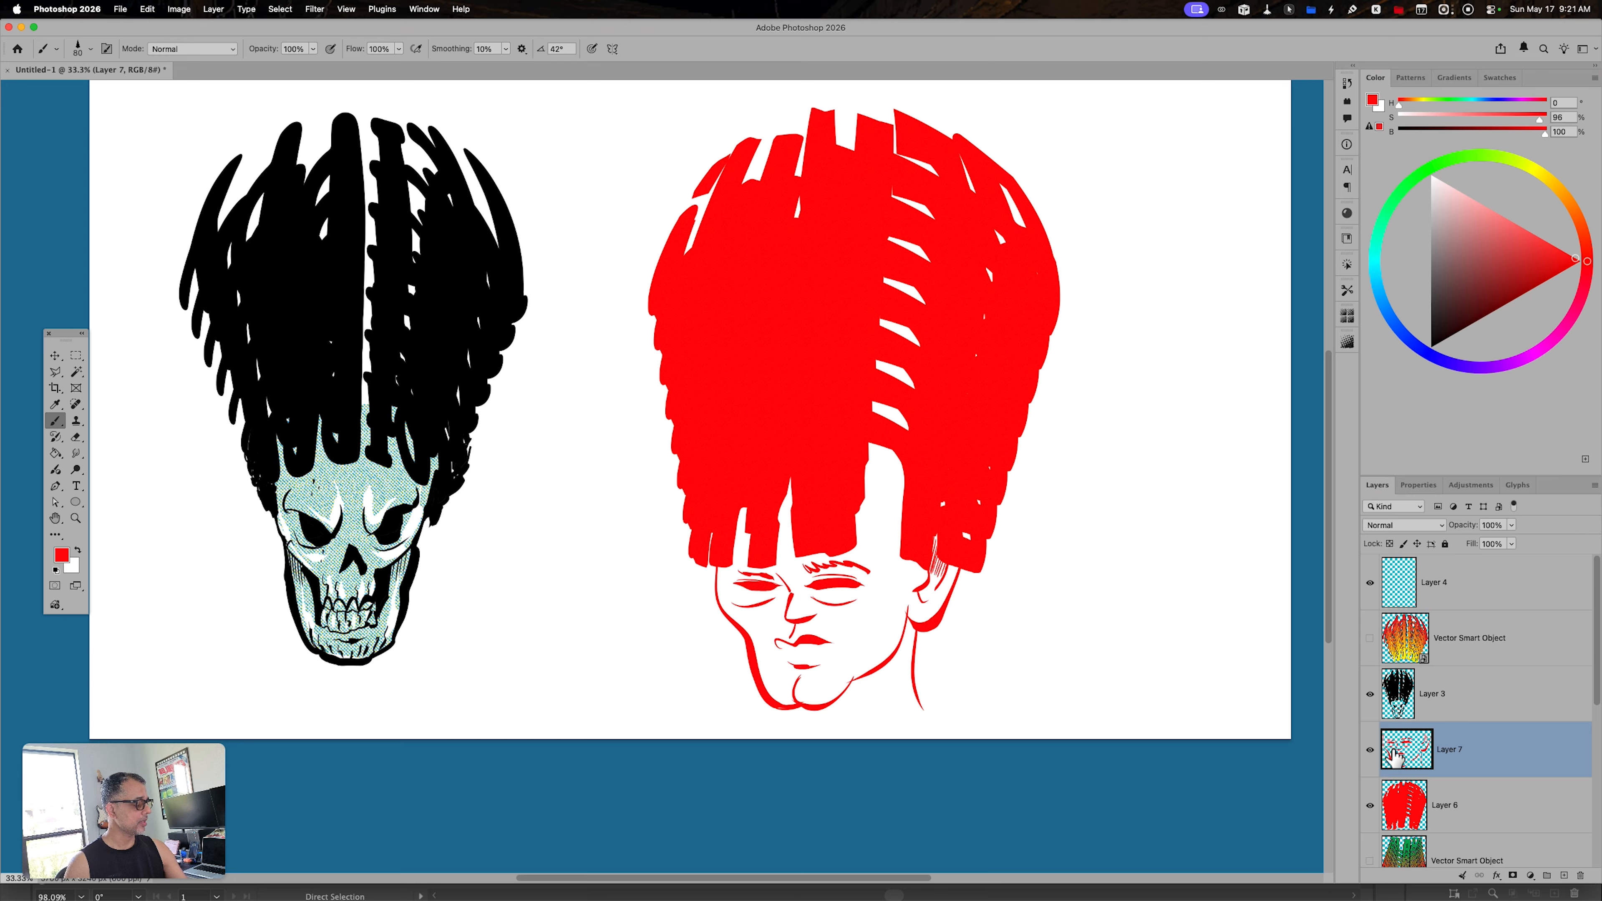
Move the first face sketch clear of the red hair and brush a narrow, pointed jaw outline beneath the hair on a new layer.
{"action": "key", "text": "v"}
{"action": "left_click_drag", "start_coordinate": [793, 651], "coordinate": [1106, 625]}
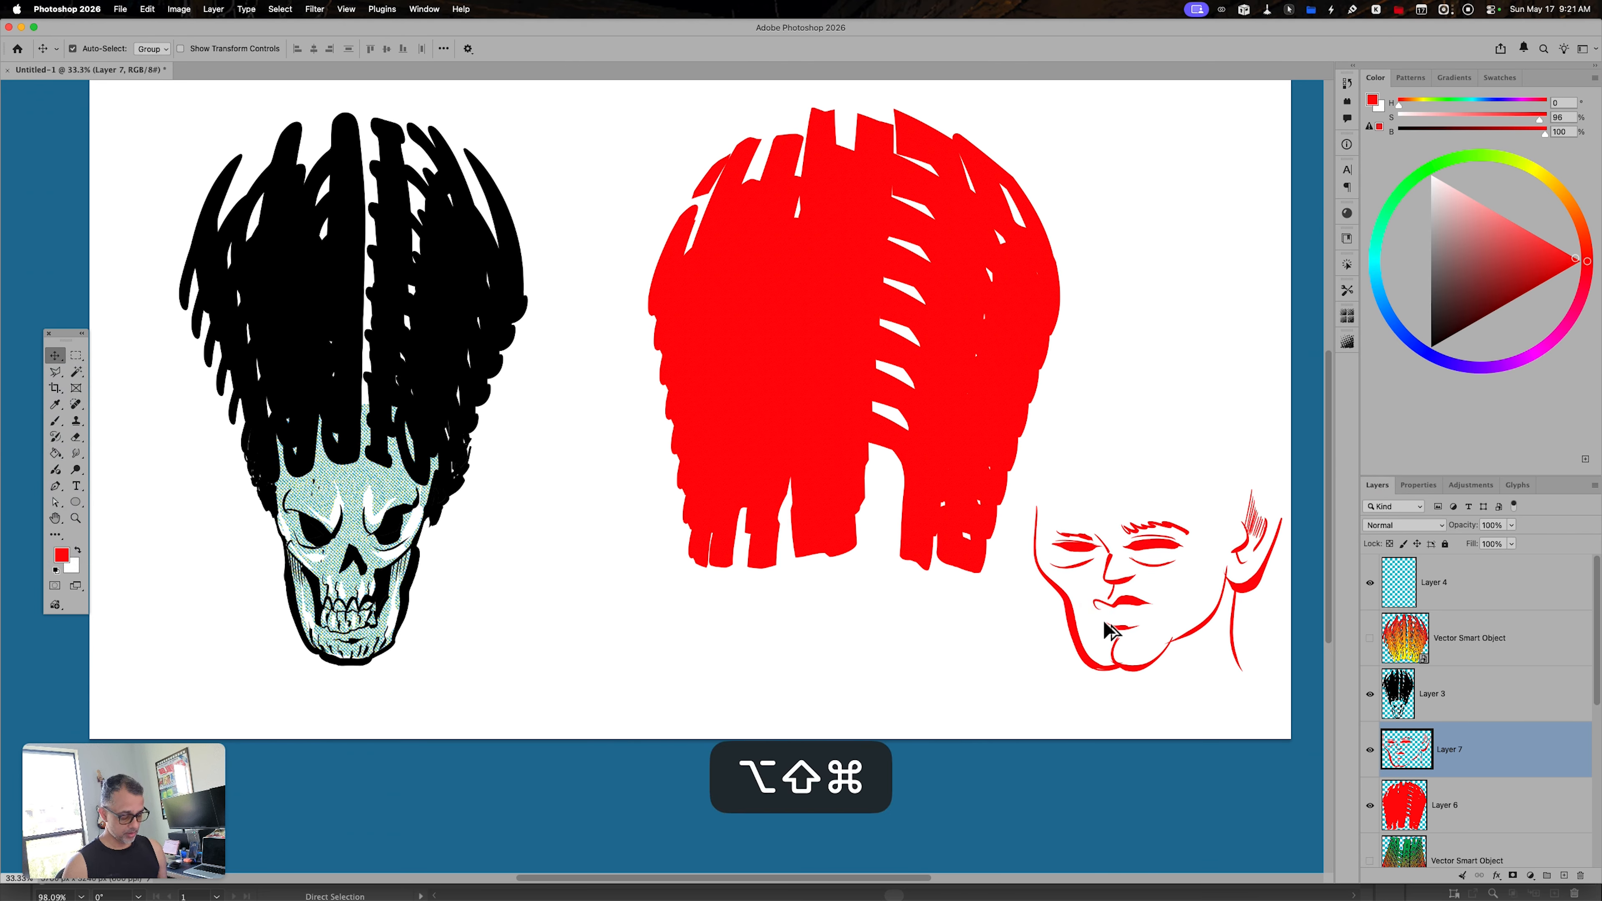
{"action": "key", "text": "alt+shift+super+n"}
{"action": "key", "text": "b"}
{"action": "mouse_move", "coordinate": [710, 563]}
{"action": "left_mouse_down"}
{"action": "mouse_move", "coordinate": [816, 695]}
{"action": "mouse_move", "coordinate": [779, 701]}
{"action": "mouse_move", "coordinate": [827, 702]}
{"action": "mouse_move", "coordinate": [805, 710]}
{"action": "mouse_move", "coordinate": [923, 562]}
{"action": "left_mouse_up"}
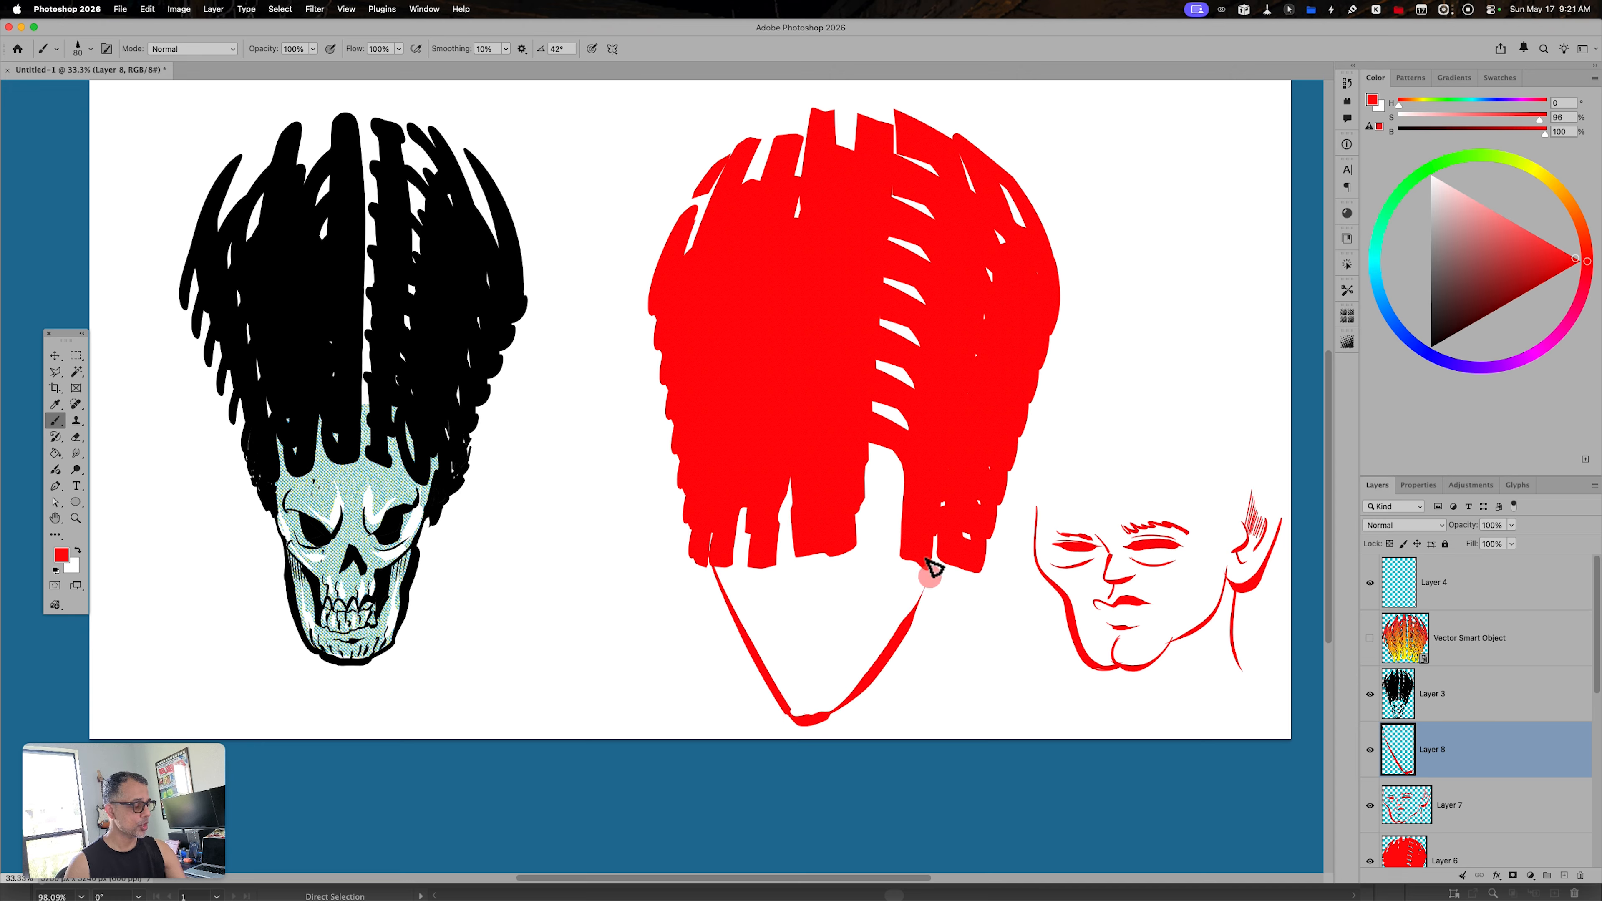
{"action": "key", "text": "super+z"}
{"action": "left_click_drag", "start_coordinate": [827, 713], "coordinate": [947, 564]}
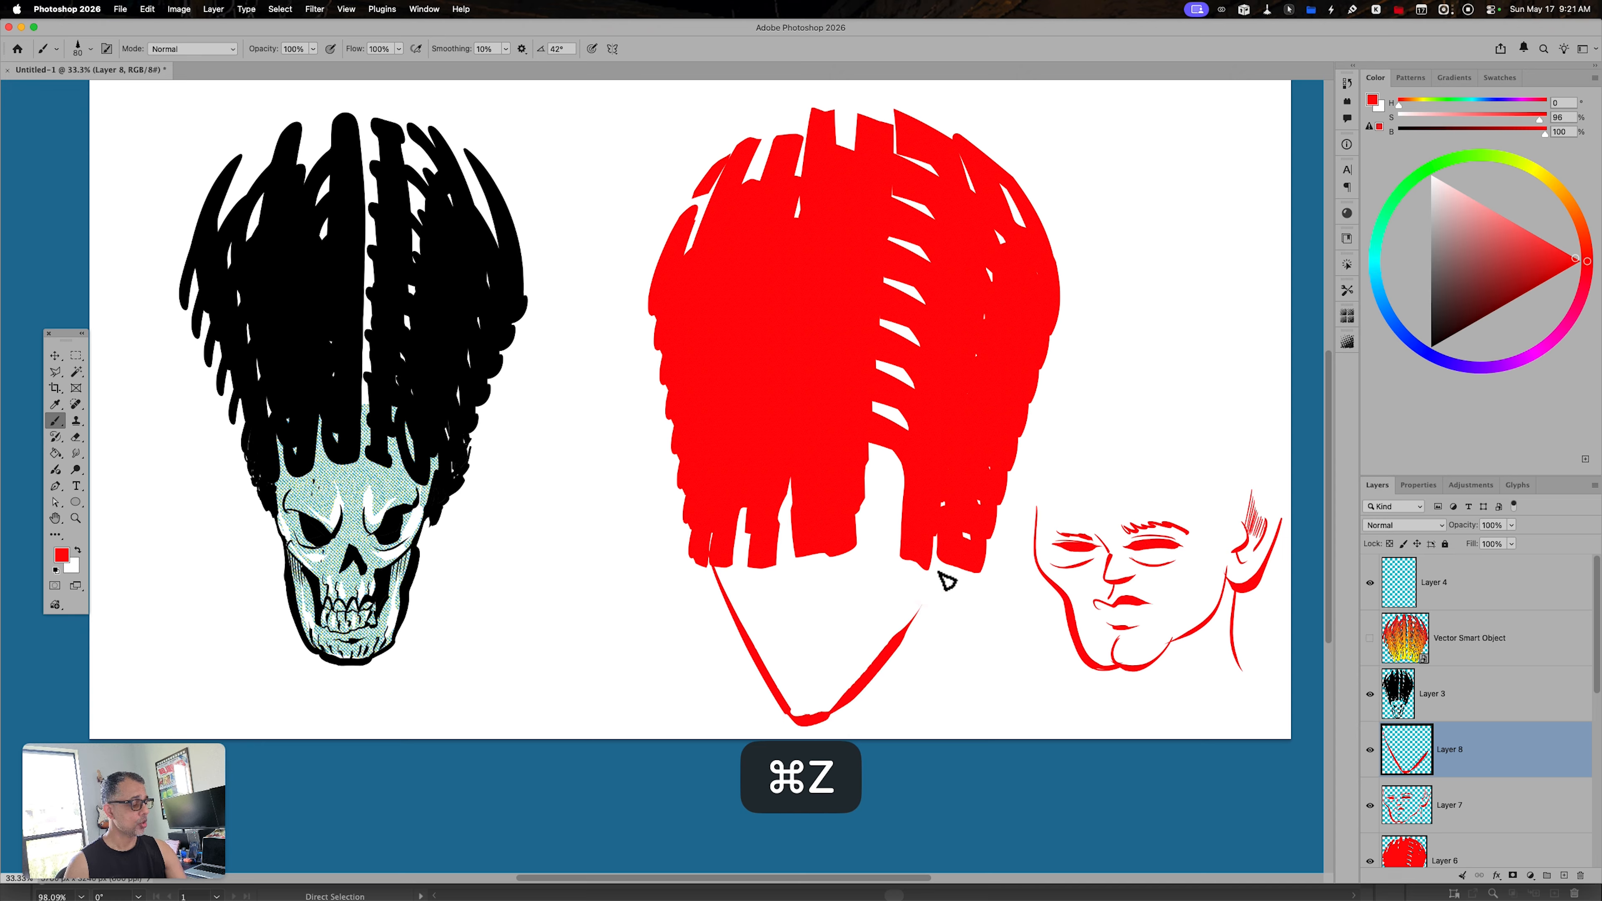
Brush the eyelids, eyebrow, nose, tilted lips and ear onto the pointed face beneath the red hair.
{"action": "mouse_move", "coordinate": [733, 590]}
{"action": "left_mouse_down"}
{"action": "mouse_move", "coordinate": [862, 583]}
{"action": "mouse_move", "coordinate": [783, 622]}
{"action": "mouse_move", "coordinate": [849, 658]}
{"action": "left_mouse_up"}
{"action": "left_click_drag", "start_coordinate": [815, 562], "coordinate": [885, 572]}
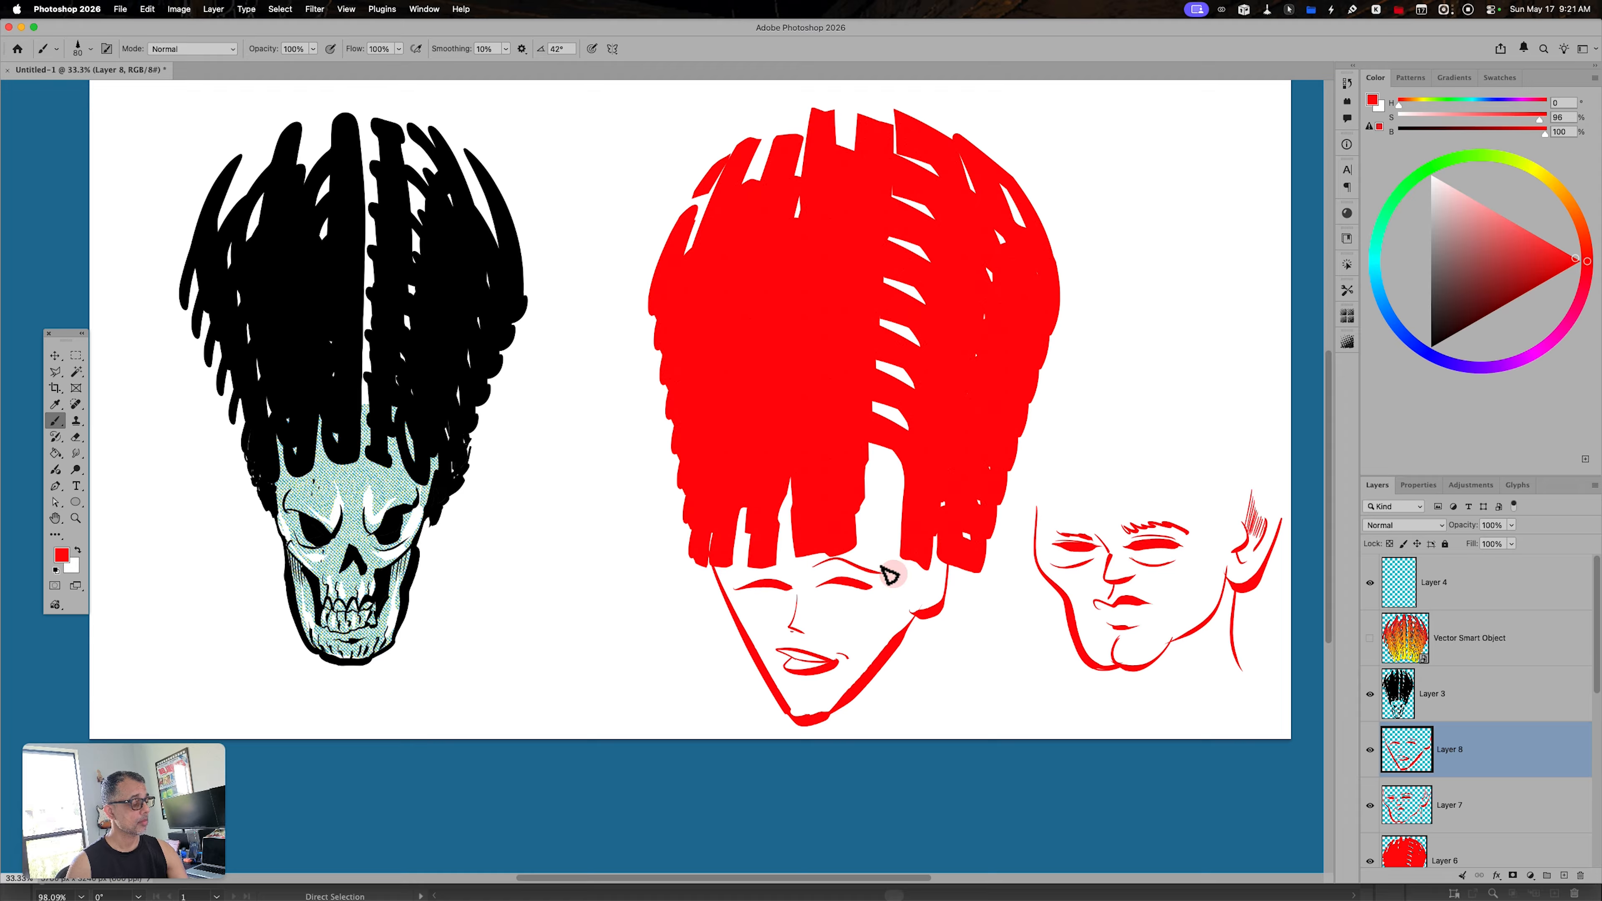
{"action": "left_click_drag", "start_coordinate": [731, 575], "coordinate": [792, 570]}
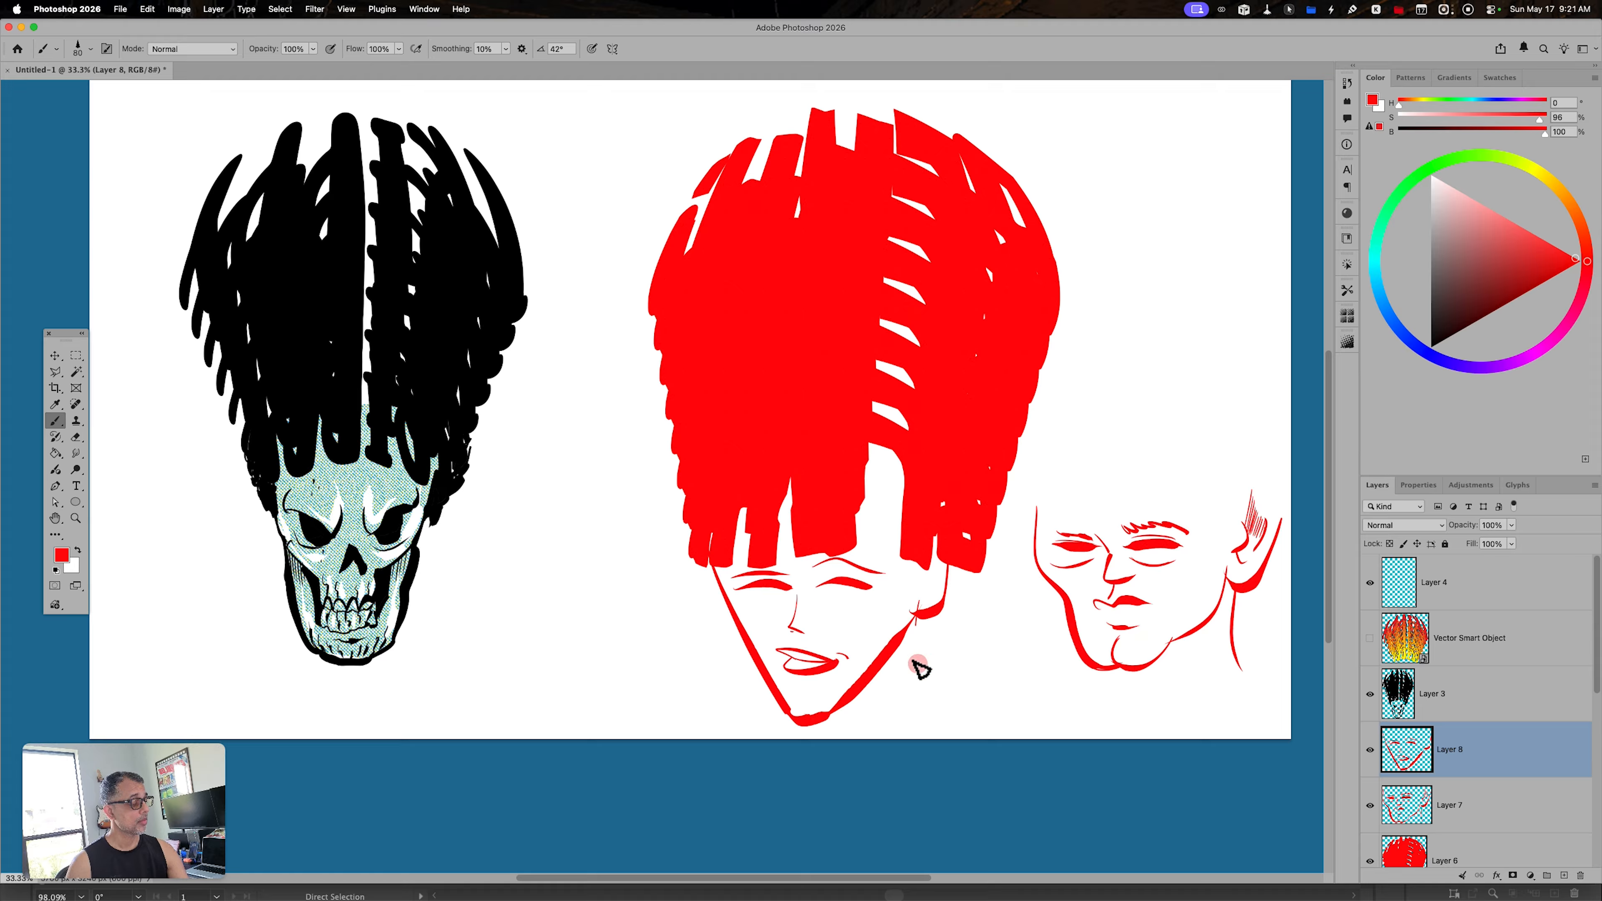
Add hoop earrings on both sides of the pointed face, plus pupils, nostrils and a small mark beside the nose.
{"action": "left_click_drag", "start_coordinate": [920, 662], "coordinate": [916, 606]}
{"action": "left_click_drag", "start_coordinate": [732, 604], "coordinate": [752, 647]}
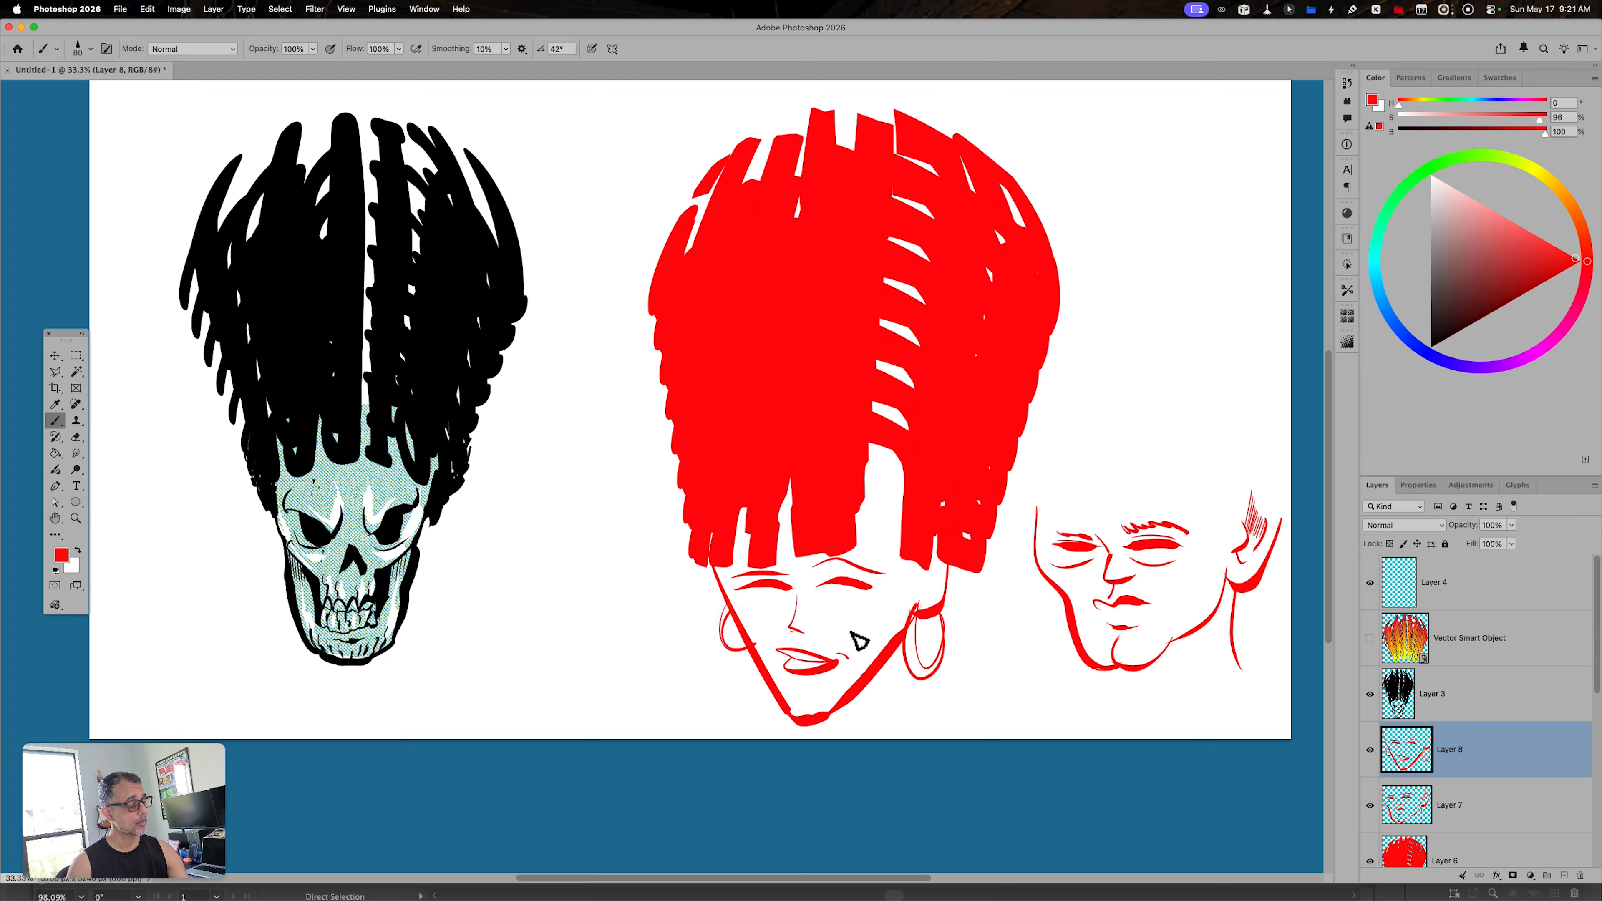
{"action": "mouse_move", "coordinate": [847, 587]}
{"action": "left_mouse_down"}
{"action": "mouse_move", "coordinate": [868, 589]}
{"action": "mouse_move", "coordinate": [767, 592]}
{"action": "mouse_move", "coordinate": [791, 590]}
{"action": "mouse_move", "coordinate": [820, 633]}
{"action": "mouse_move", "coordinate": [797, 633]}
{"action": "mouse_move", "coordinate": [852, 647]}
{"action": "left_mouse_up"}
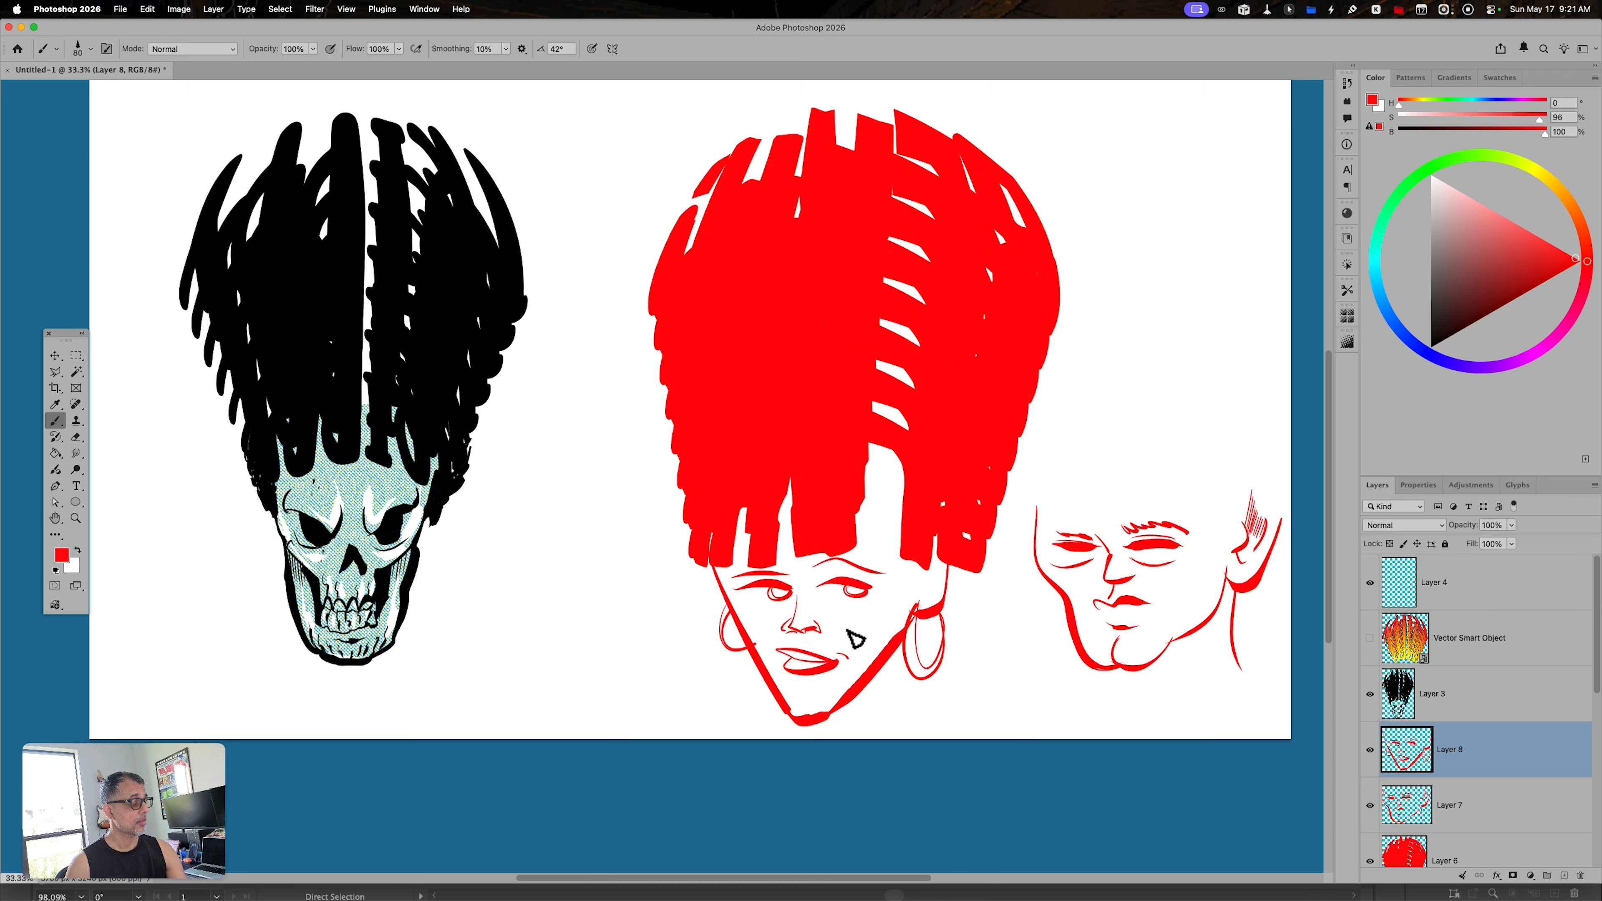
{"action": "key", "text": "super+z"}
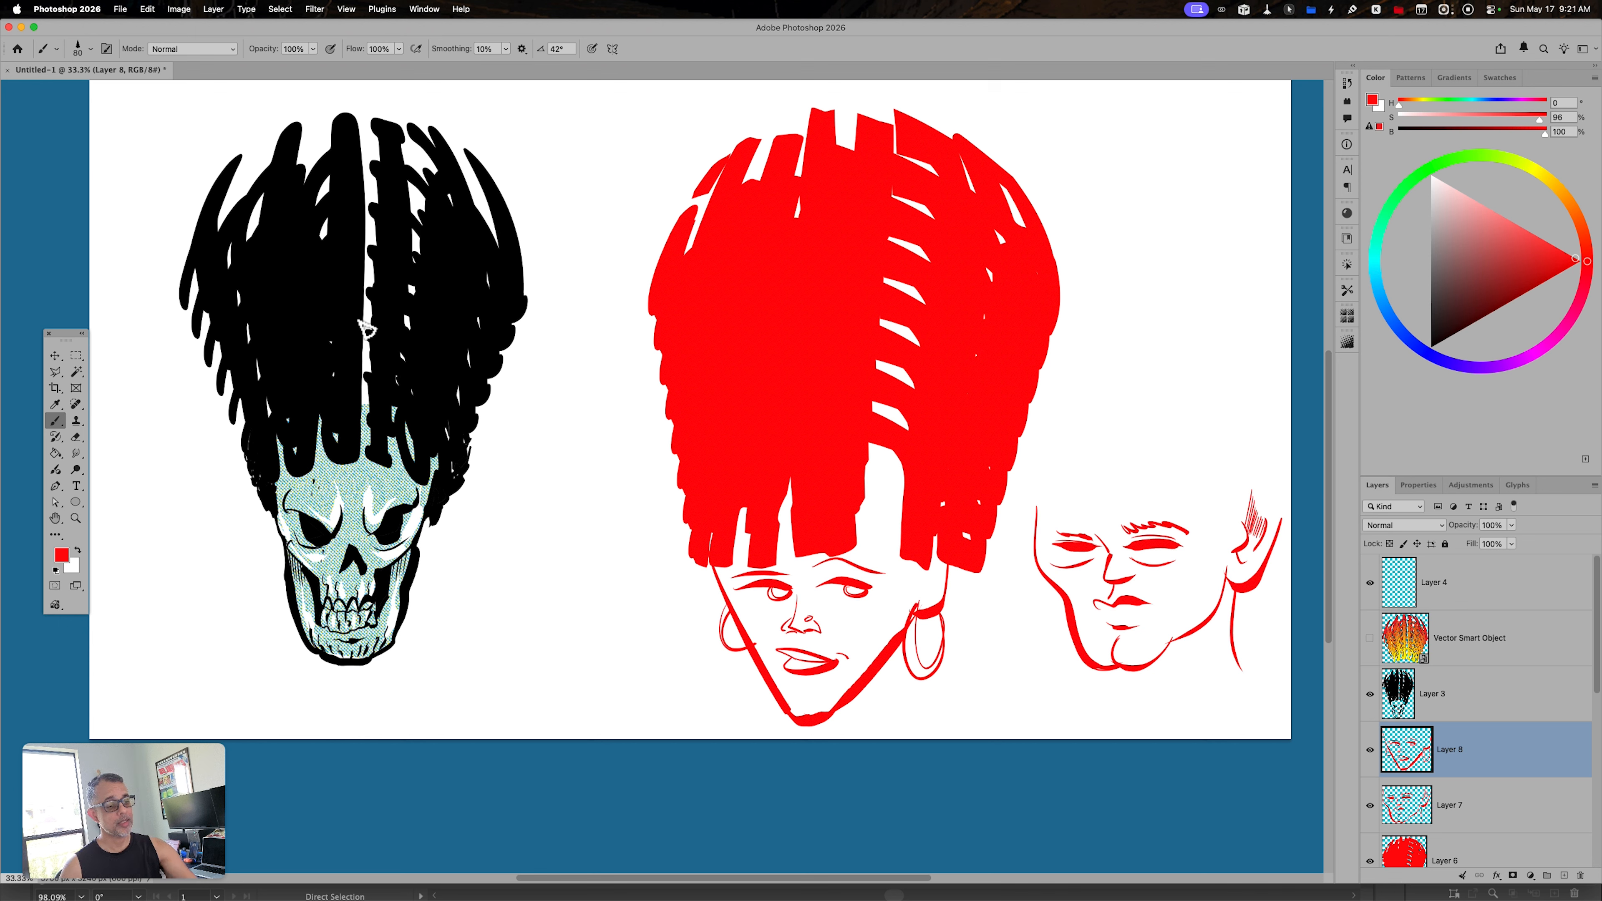
Show the flame-coloured vector smart object over the skull's black hair to compare them, and hide it again.
{"action": "left_click", "coordinate": [1370, 638]}
{"action": "left_click", "coordinate": [1403, 662]}
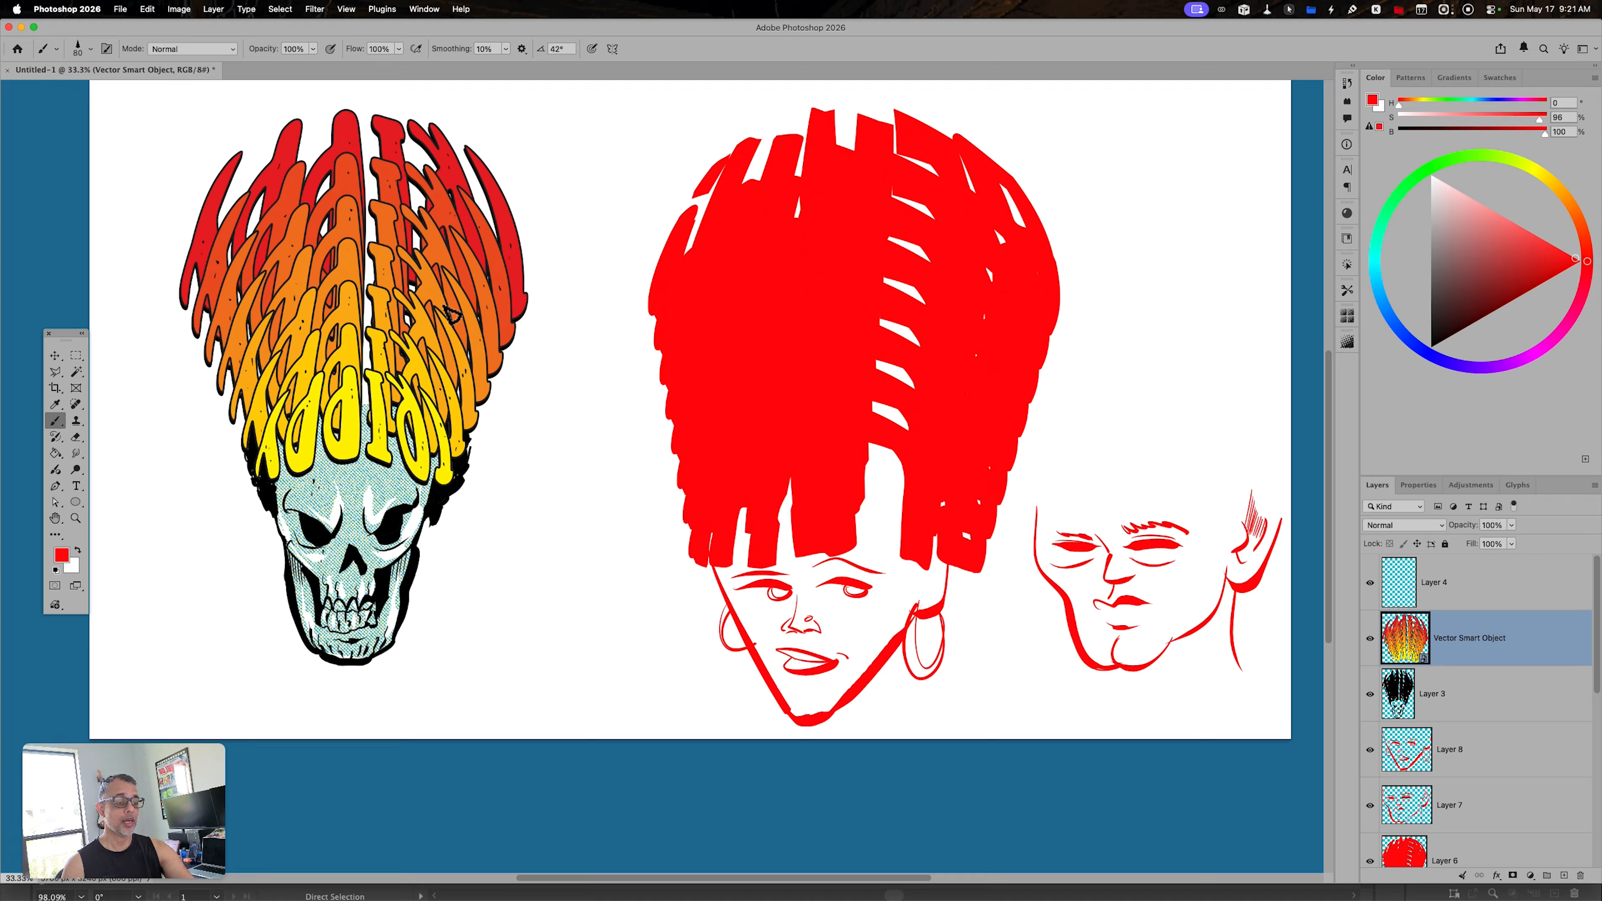
{"action": "left_click", "coordinate": [1370, 638]}
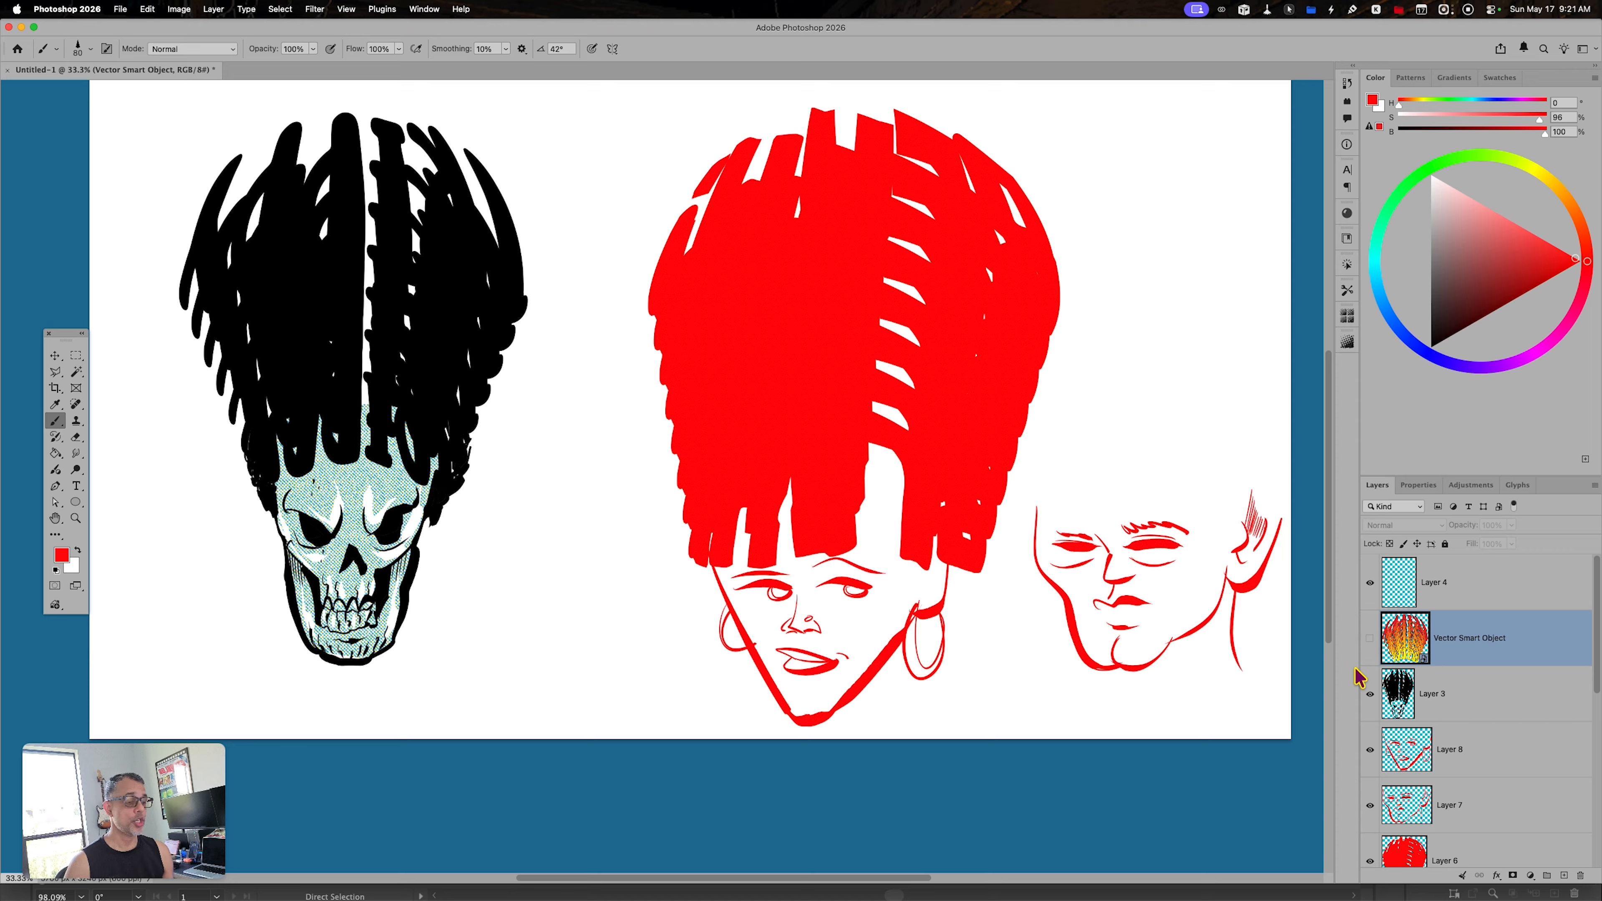